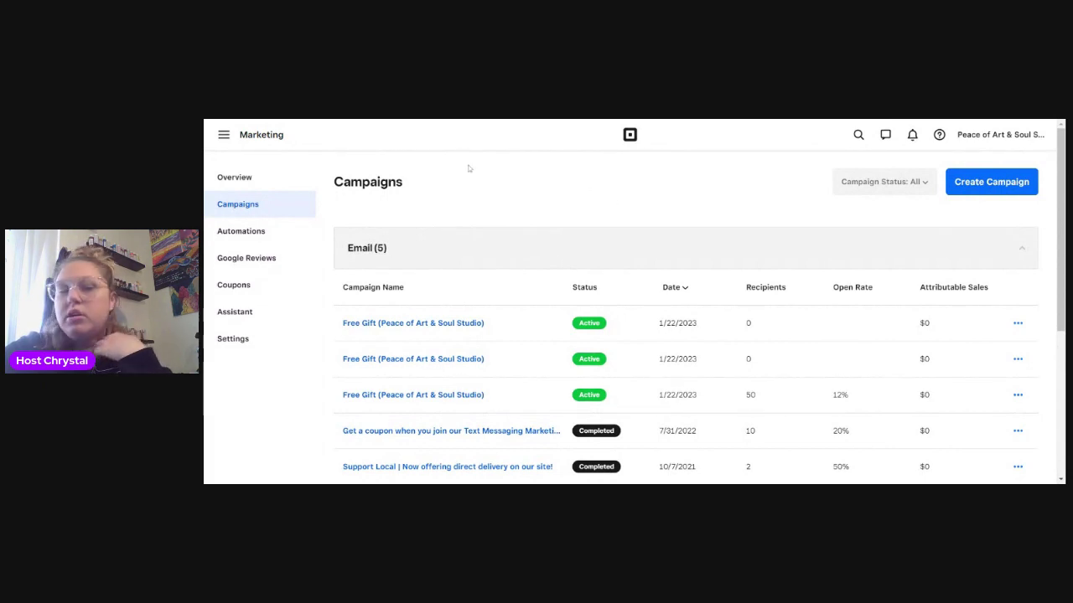
Go to the dashboard home page and open the Online section.
click(224, 135)
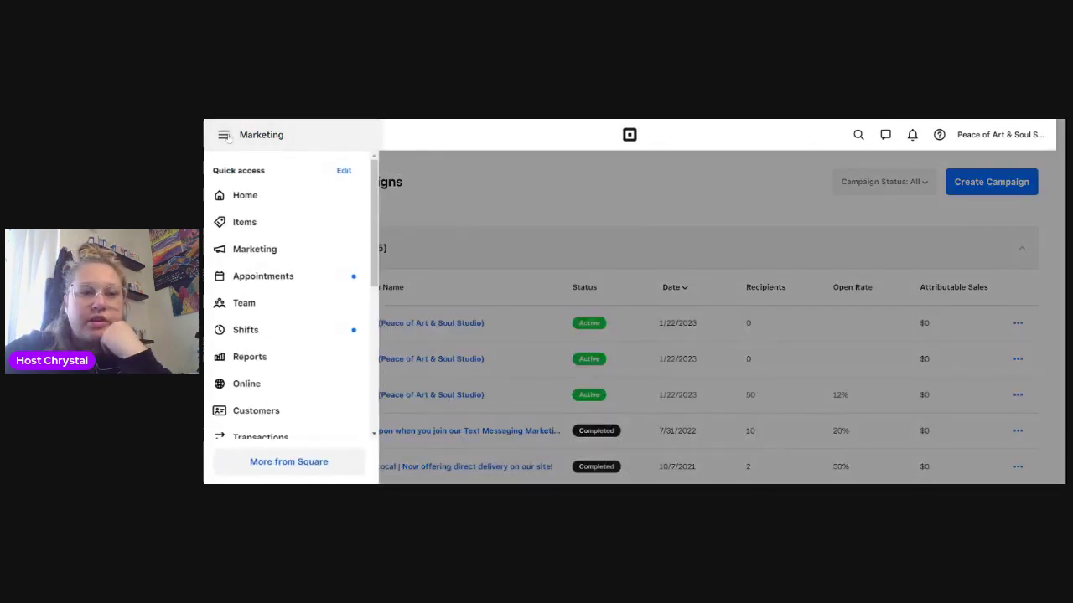
click(245, 195)
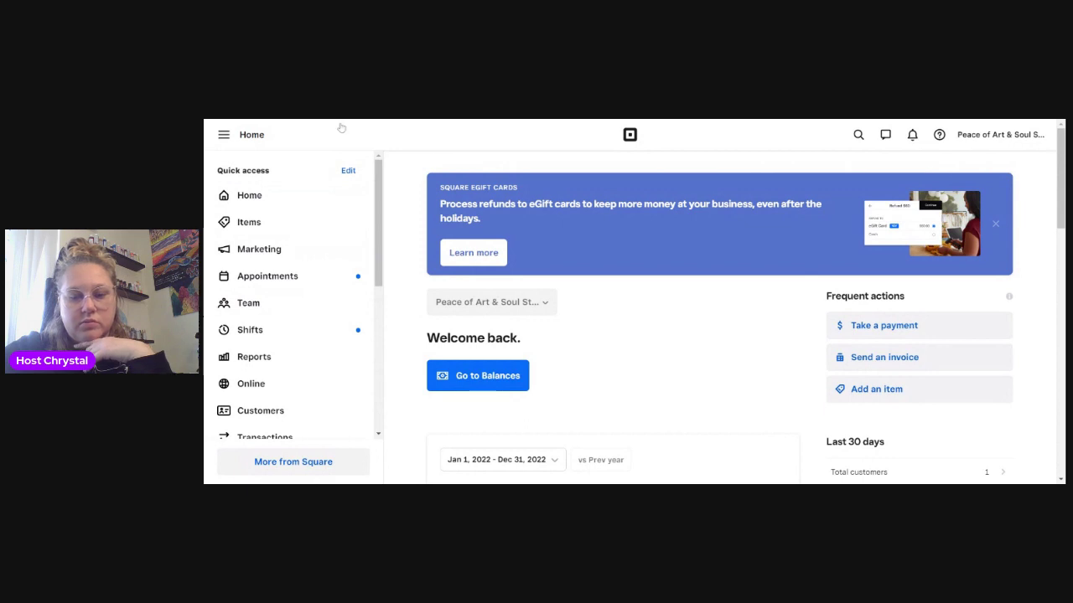
scroll(306, 300, down, 3)
scroll(304, 268, up, 2)
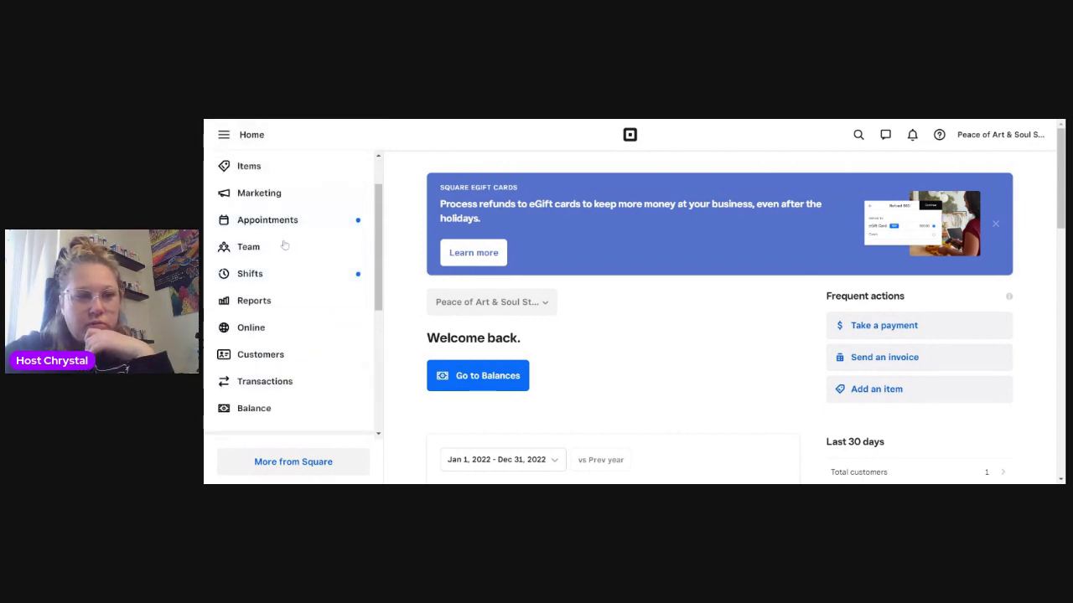
click(223, 134)
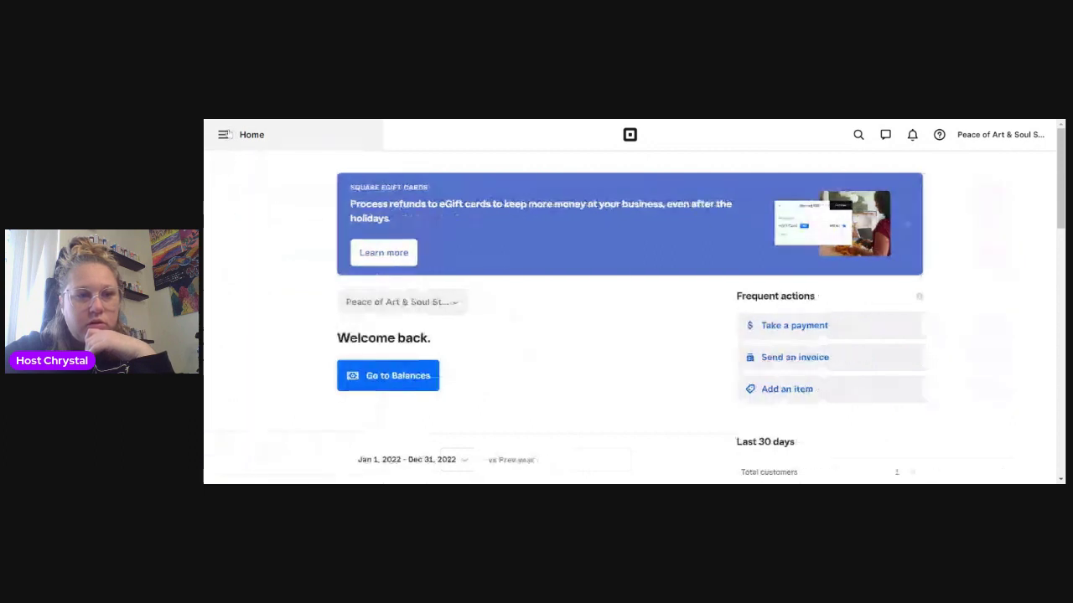
click(630, 135)
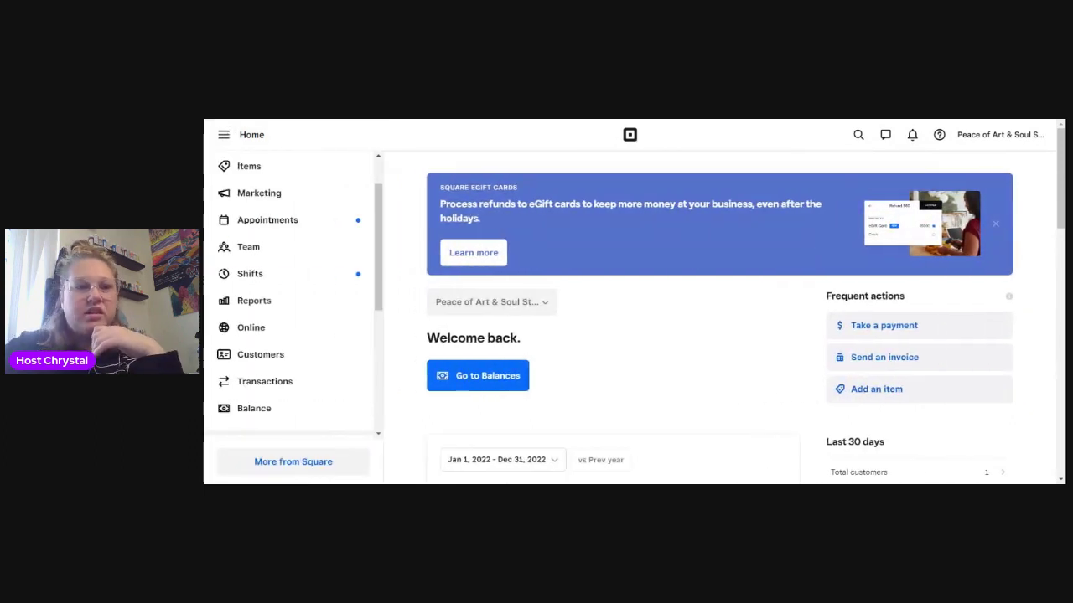
scroll(268, 299, down, 2)
click(265, 223)
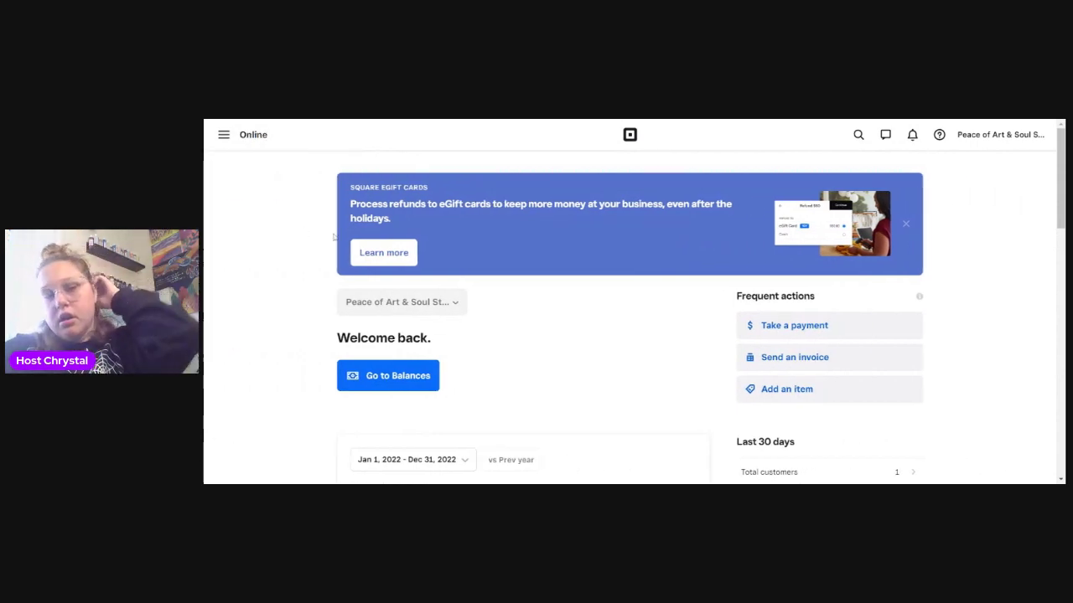
scroll(584, 309, down, 2)
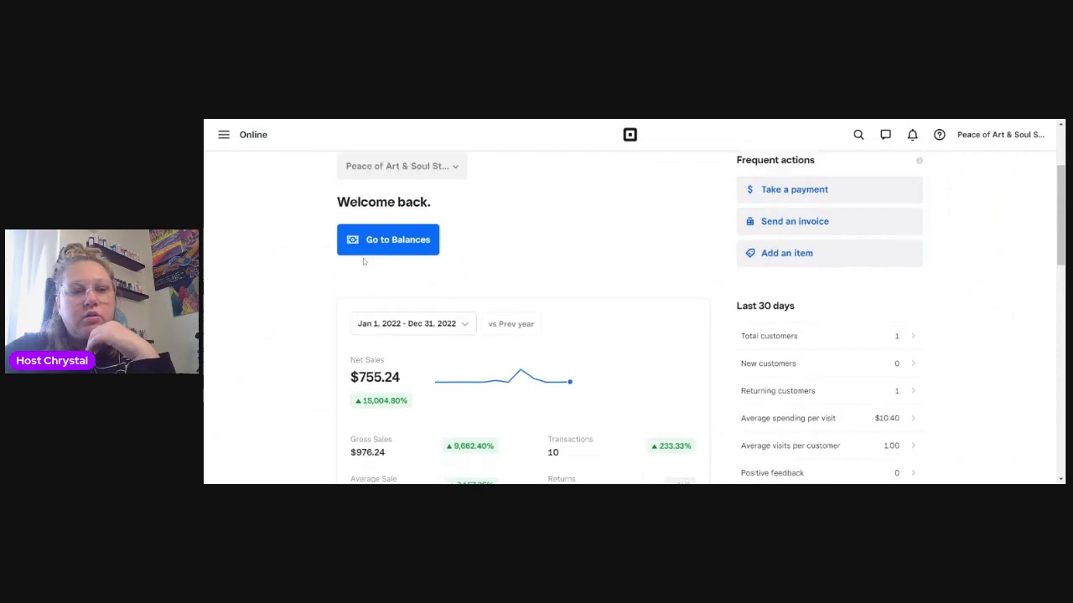
scroll(363, 261, up, 2)
click(225, 134)
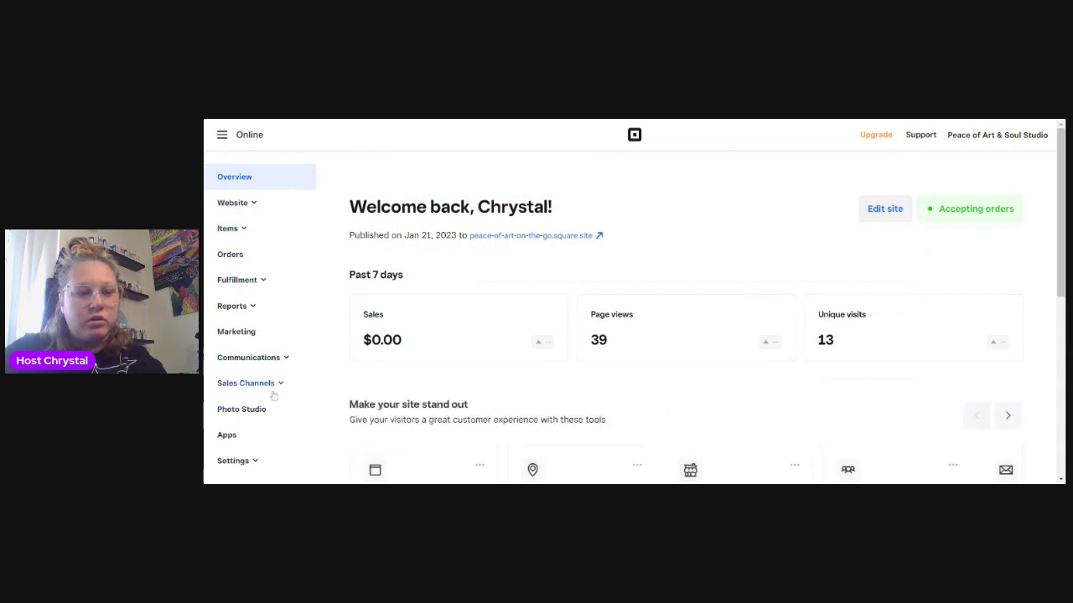
Open the online store's marketing page and view the campaign of its active free email automation.
scroll(268, 369, down, 1)
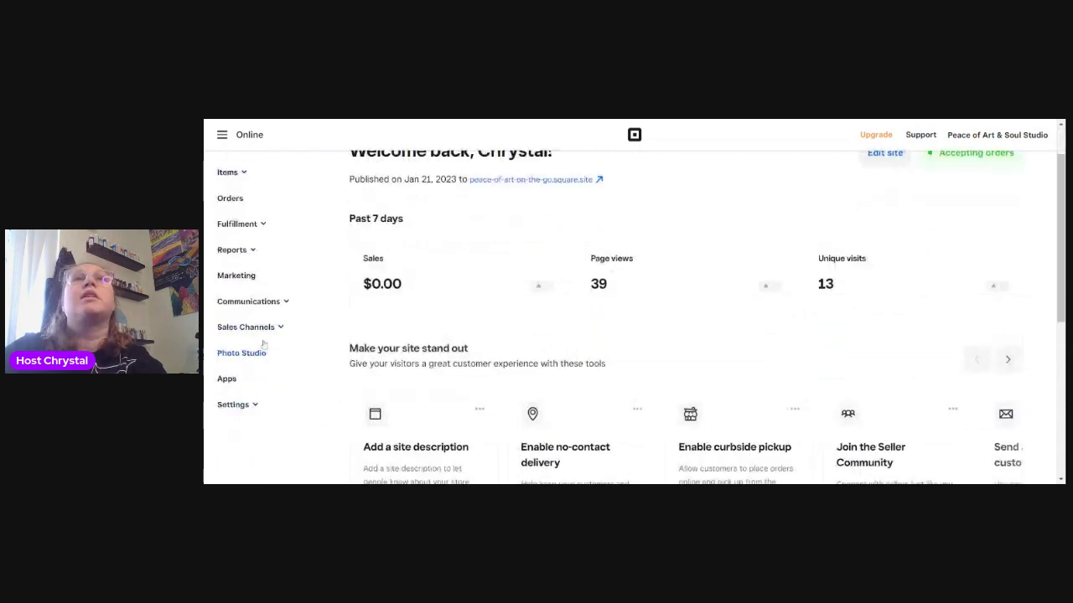
scroll(263, 332, up, 1)
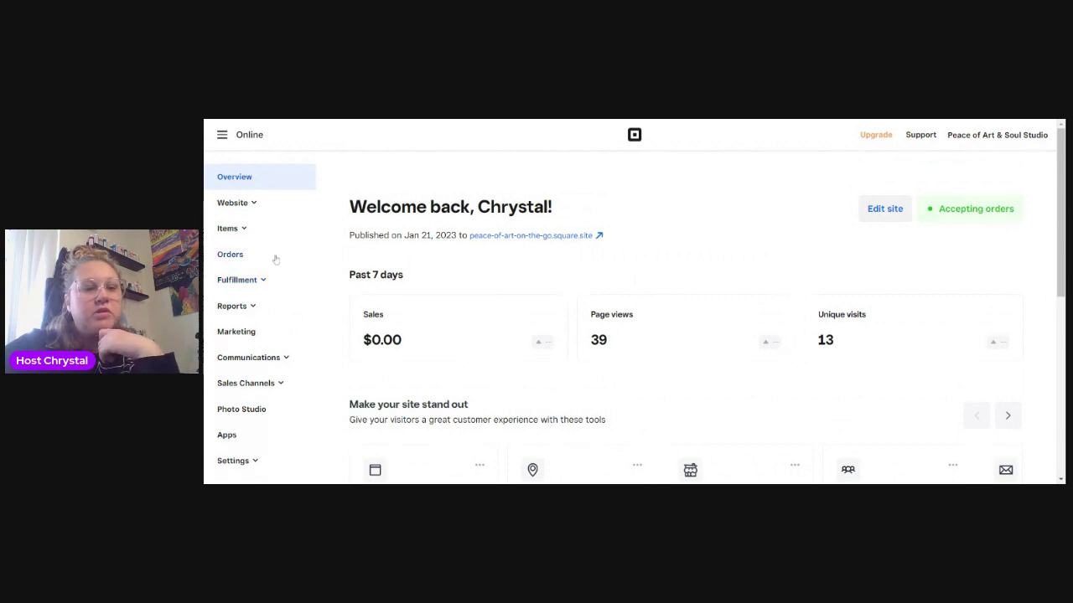
click(237, 332)
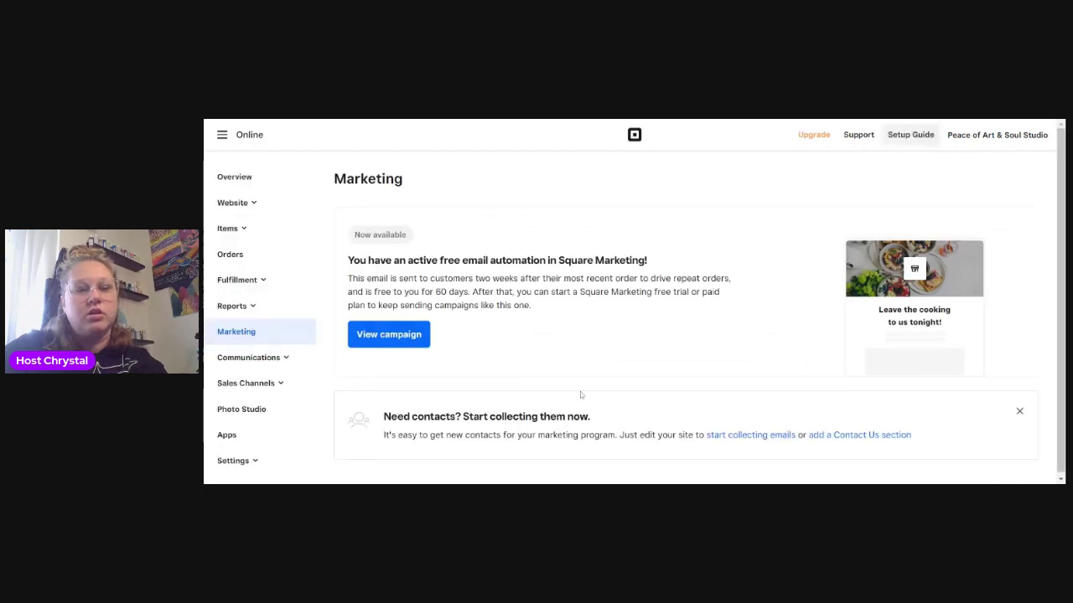
click(401, 338)
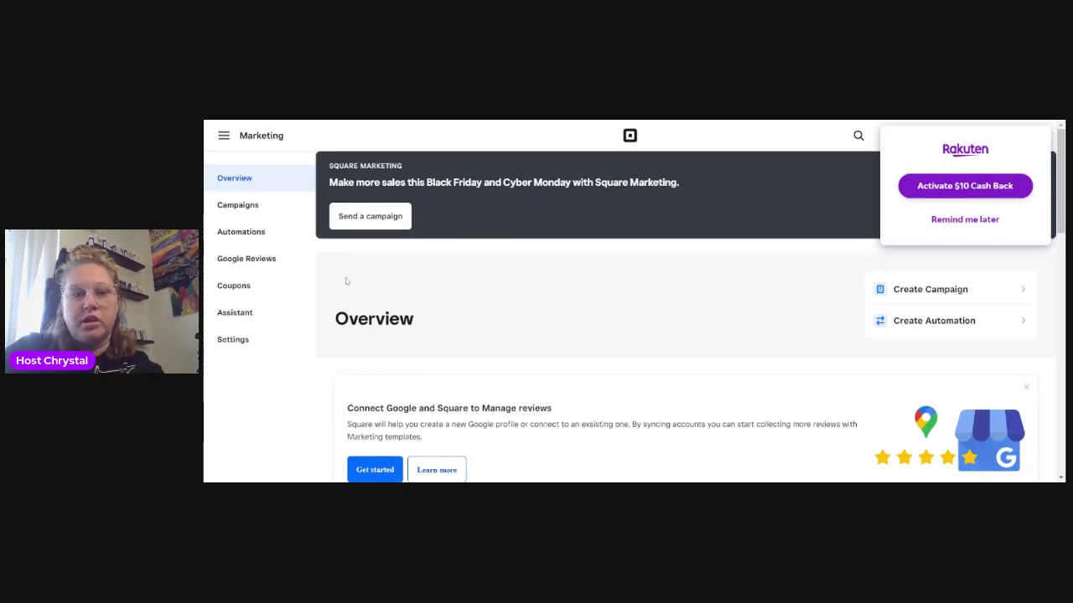
Expand the email campaigns in the campaign list and start a new campaign on the Email channel.
click(273, 212)
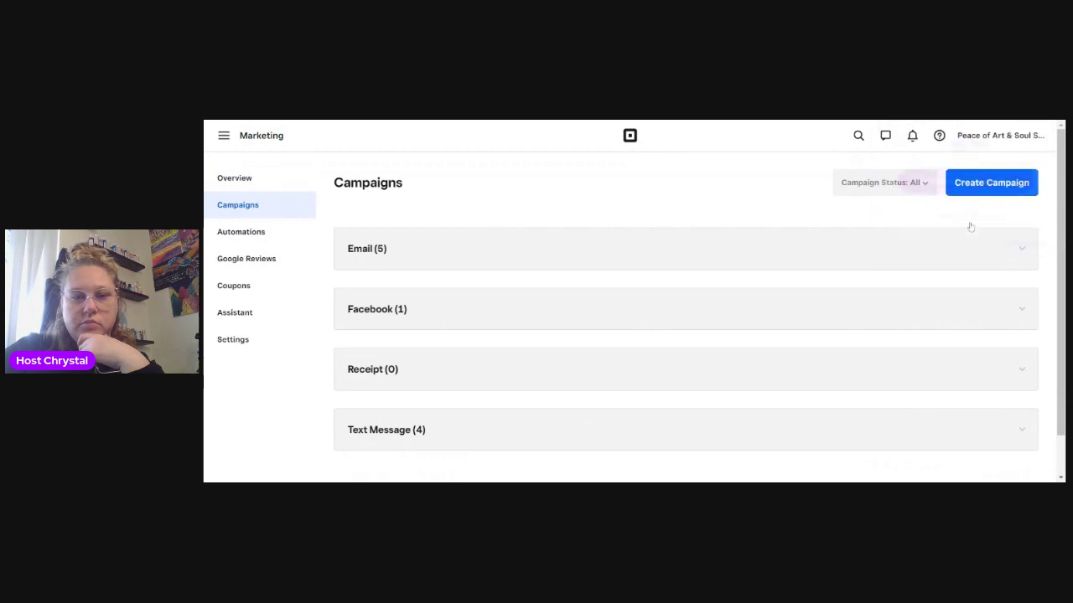
click(751, 256)
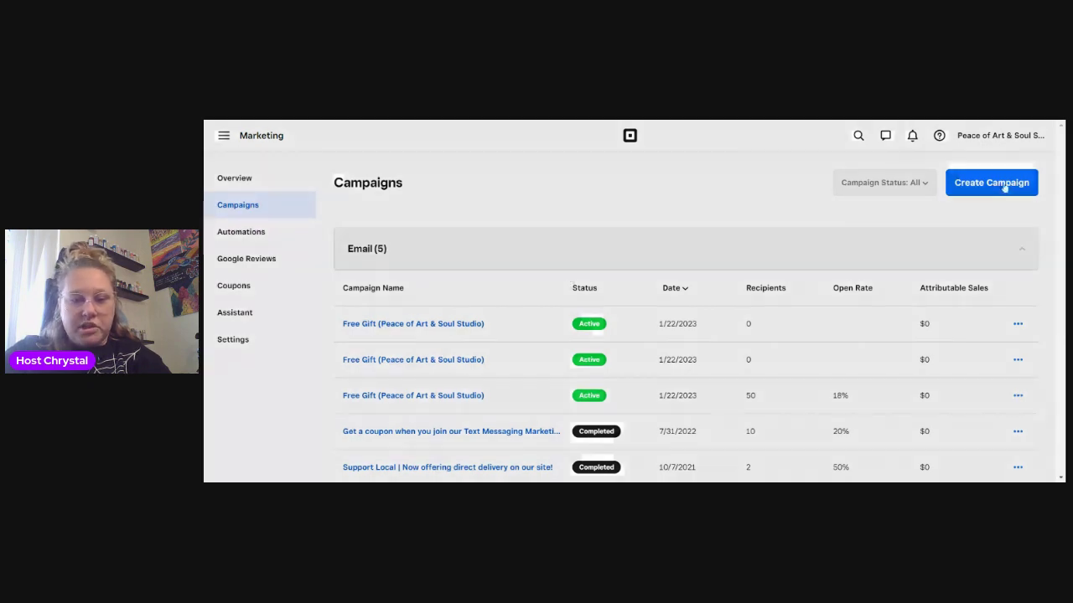
click(991, 182)
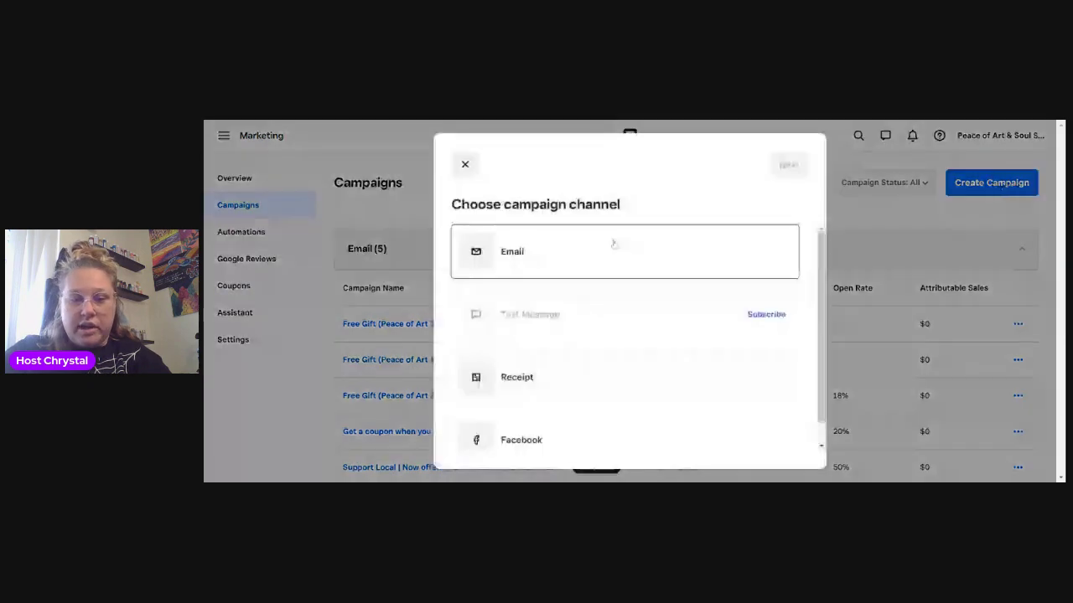
click(614, 260)
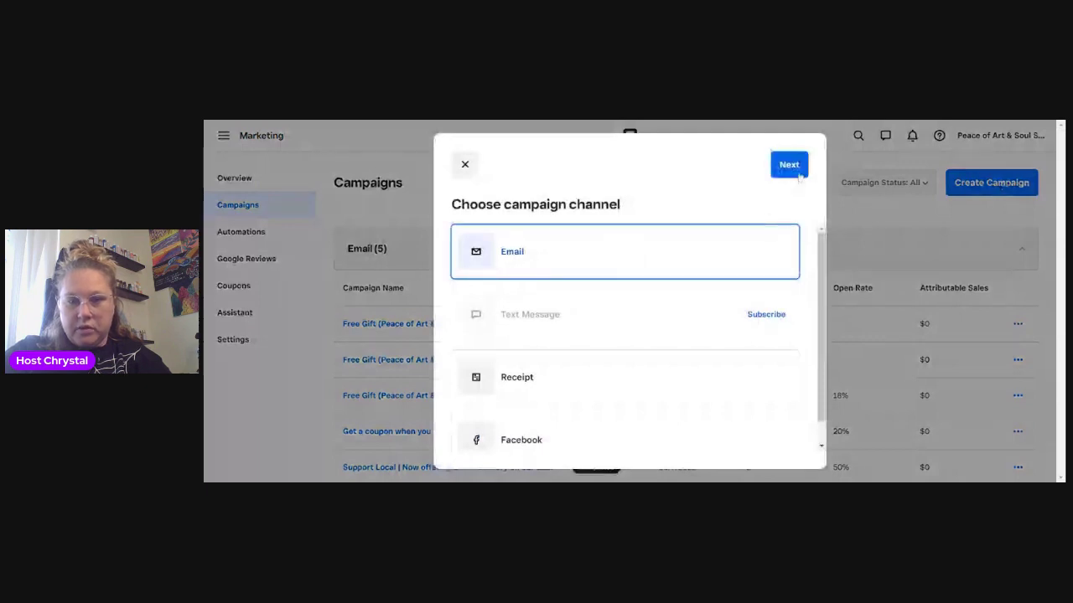
scroll(690, 295, down, 1)
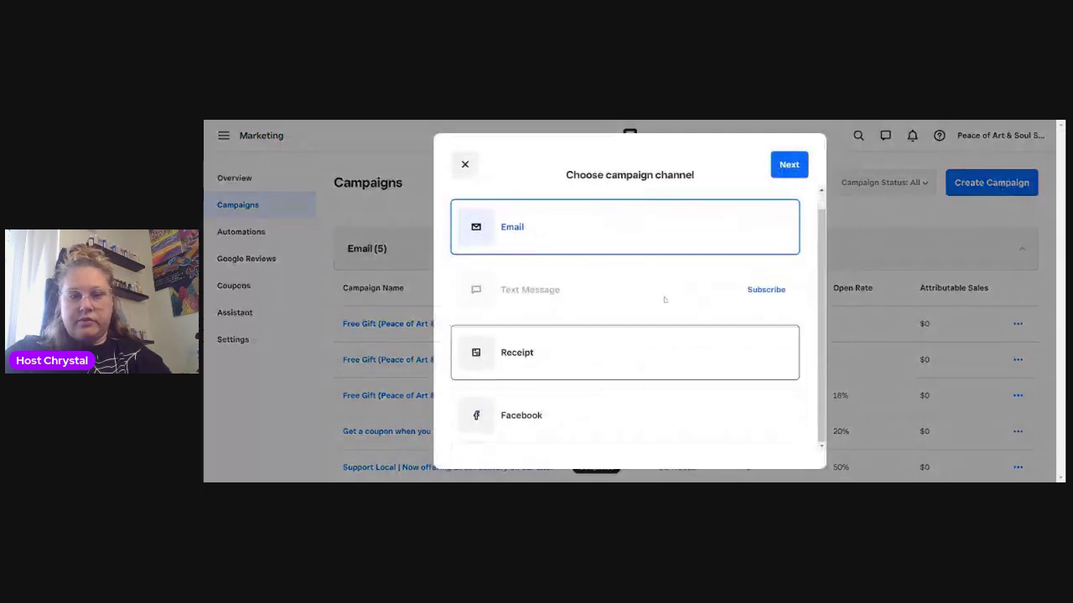
click(799, 165)
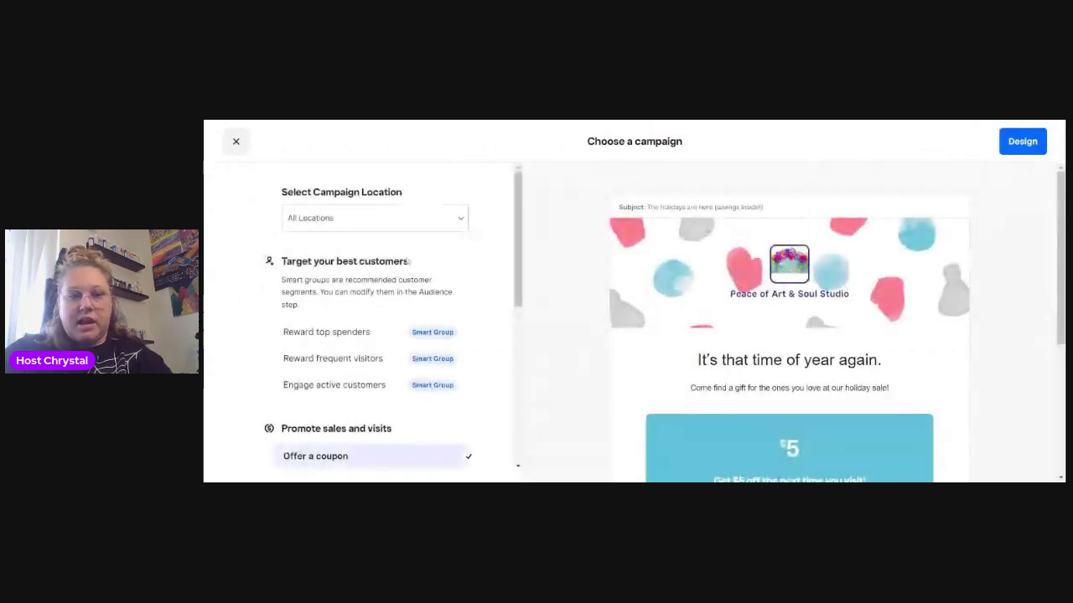
Set the campaign location to Peace of Art & Soul Studio and choose the "Send a quick update" campaign to design.
click(376, 276)
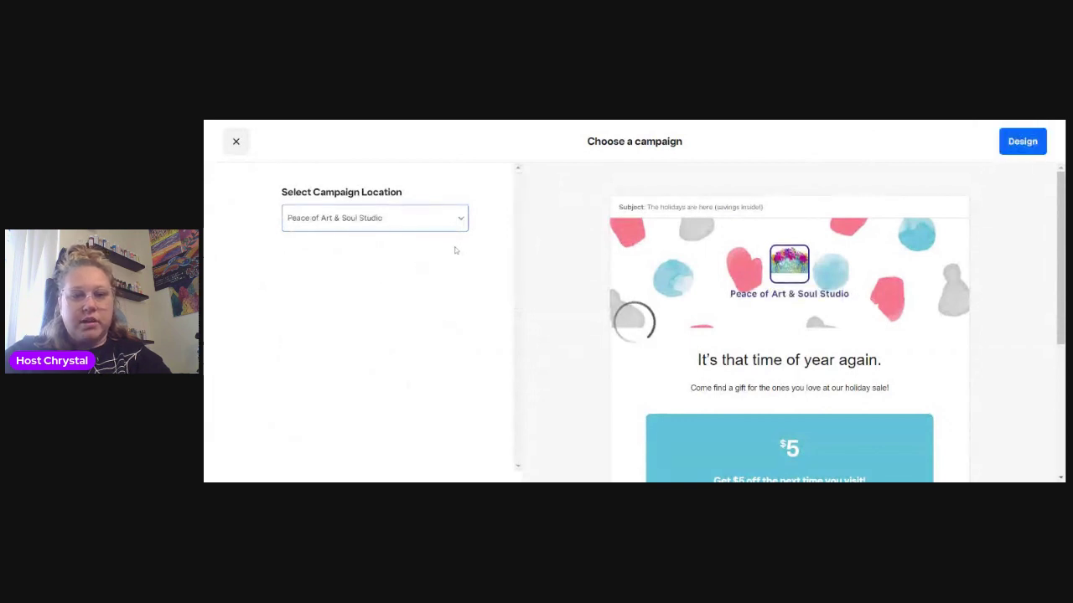
scroll(455, 249, down, 1)
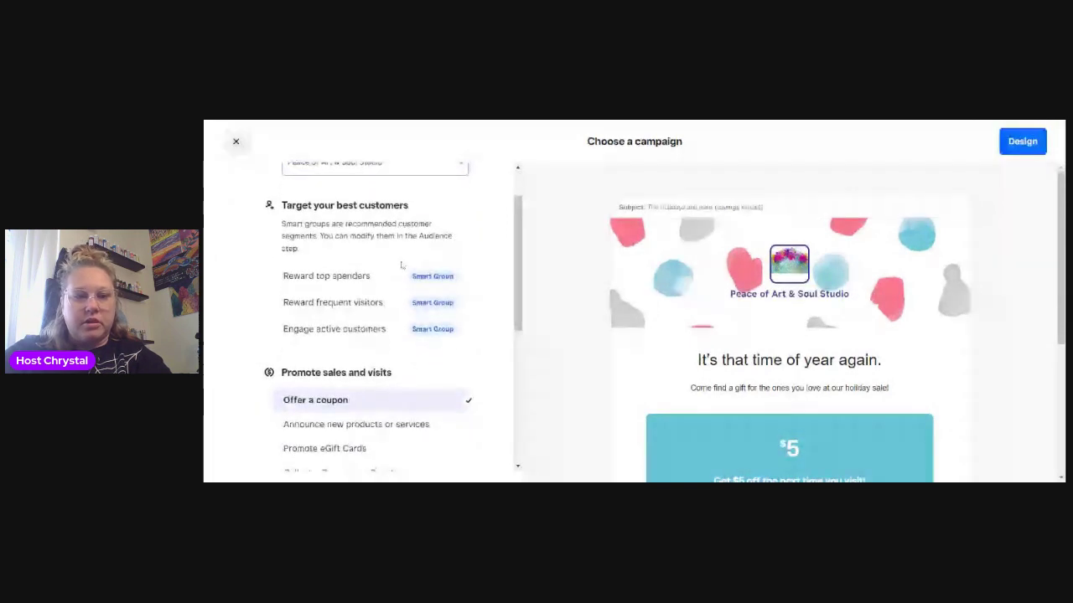
scroll(321, 356, down, 2)
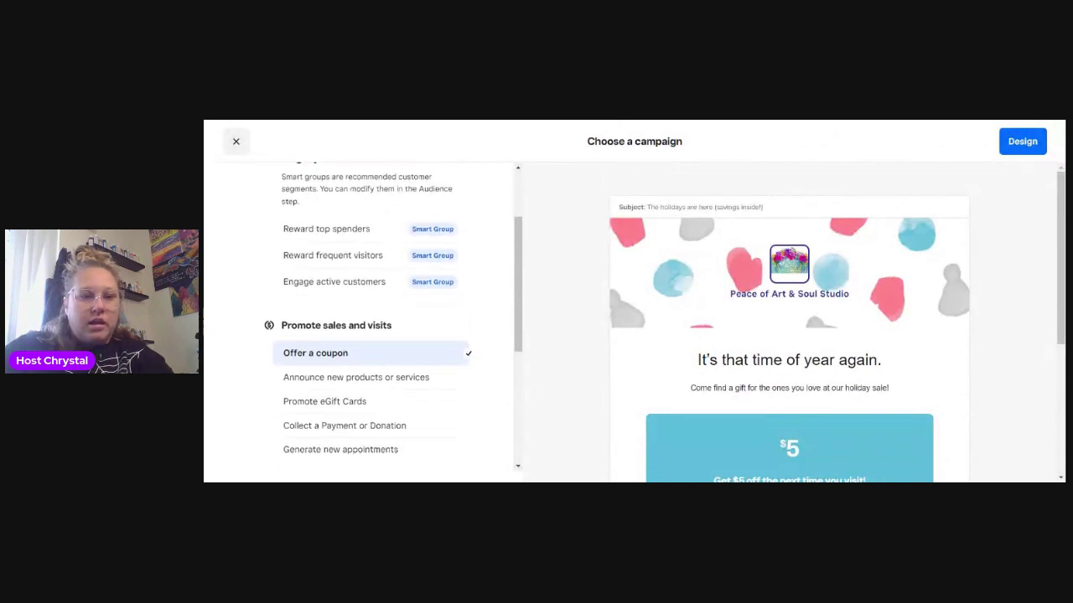
scroll(352, 251, up, 2)
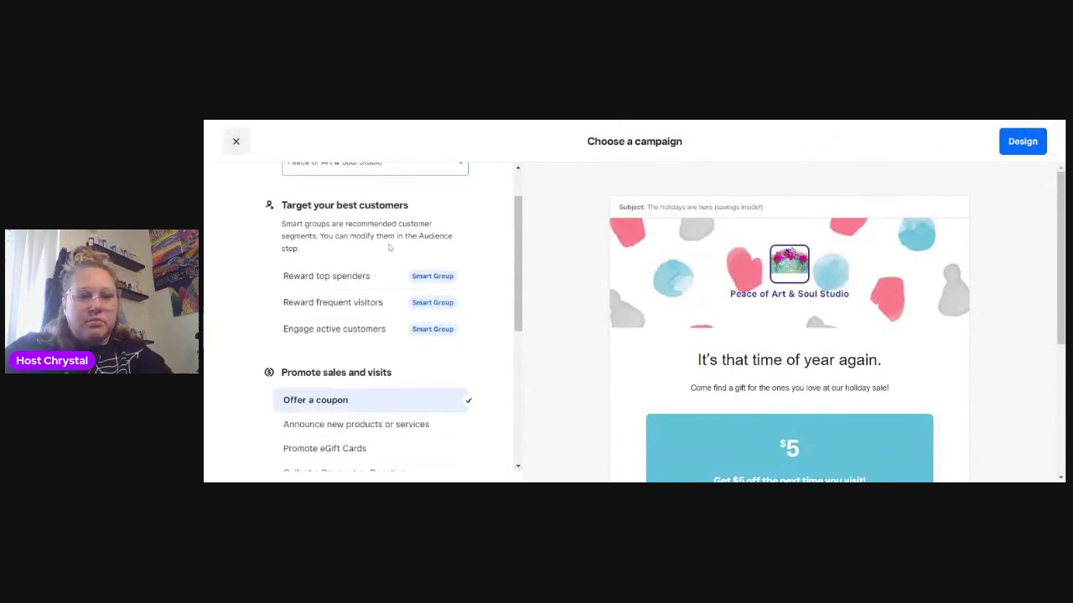
scroll(344, 260, down, 2)
scroll(452, 318, down, 1)
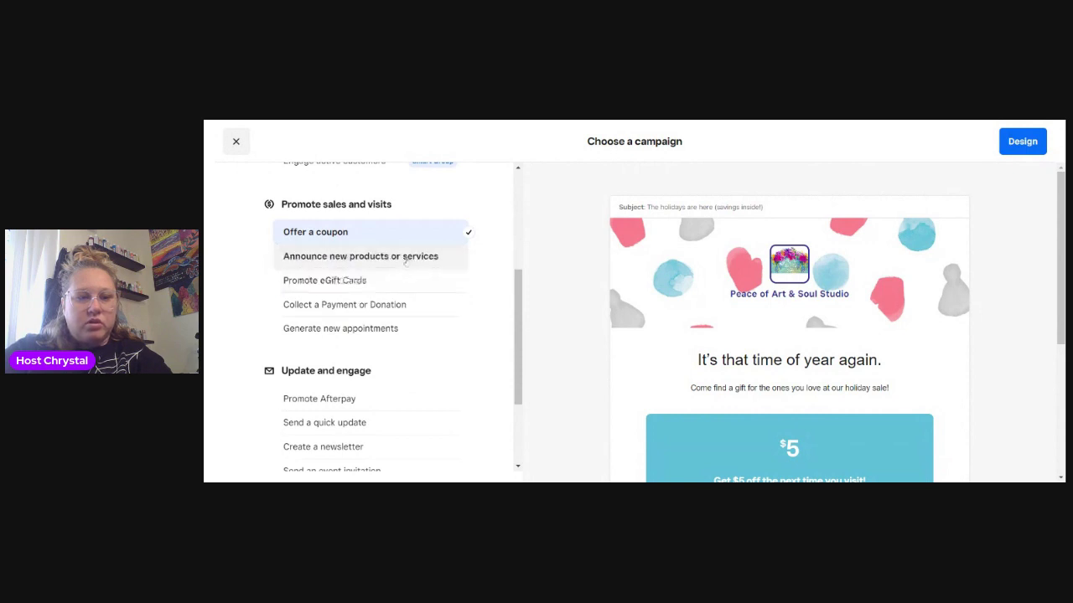
scroll(399, 305, down, 1)
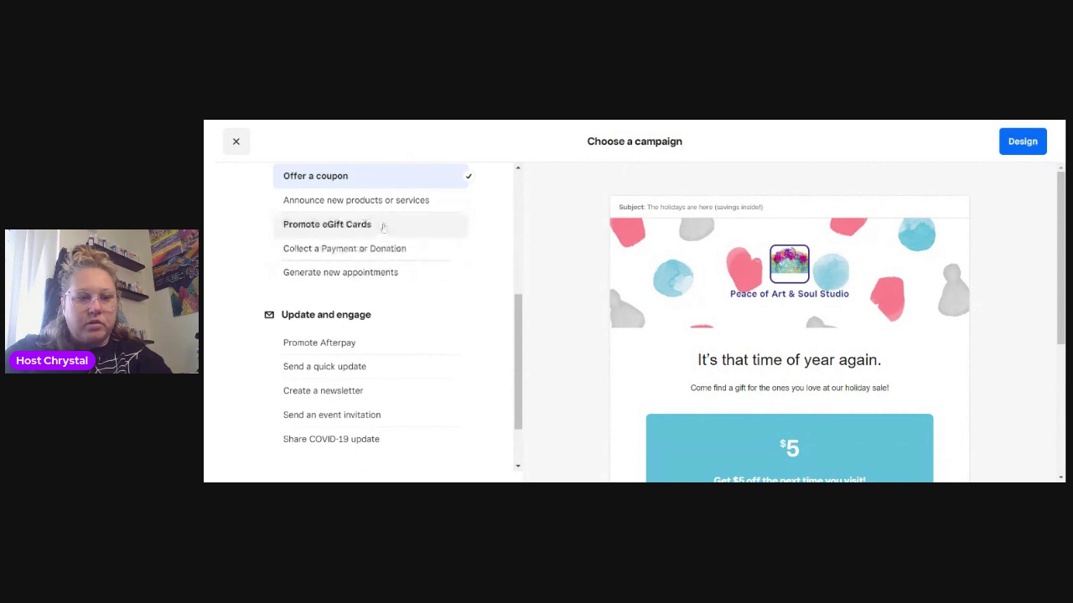
scroll(390, 315, down, 1)
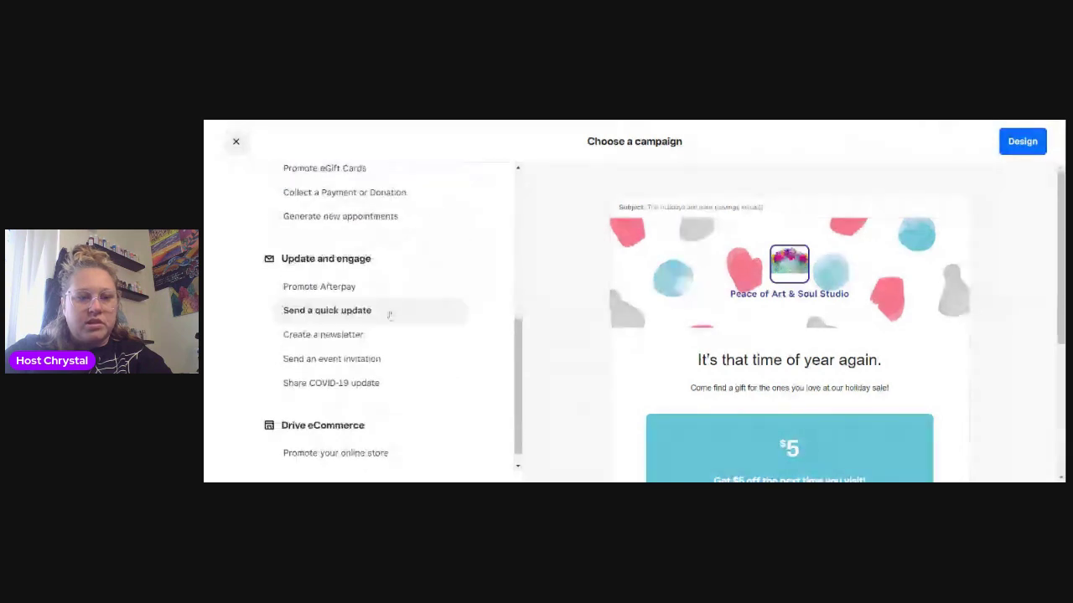
click(390, 312)
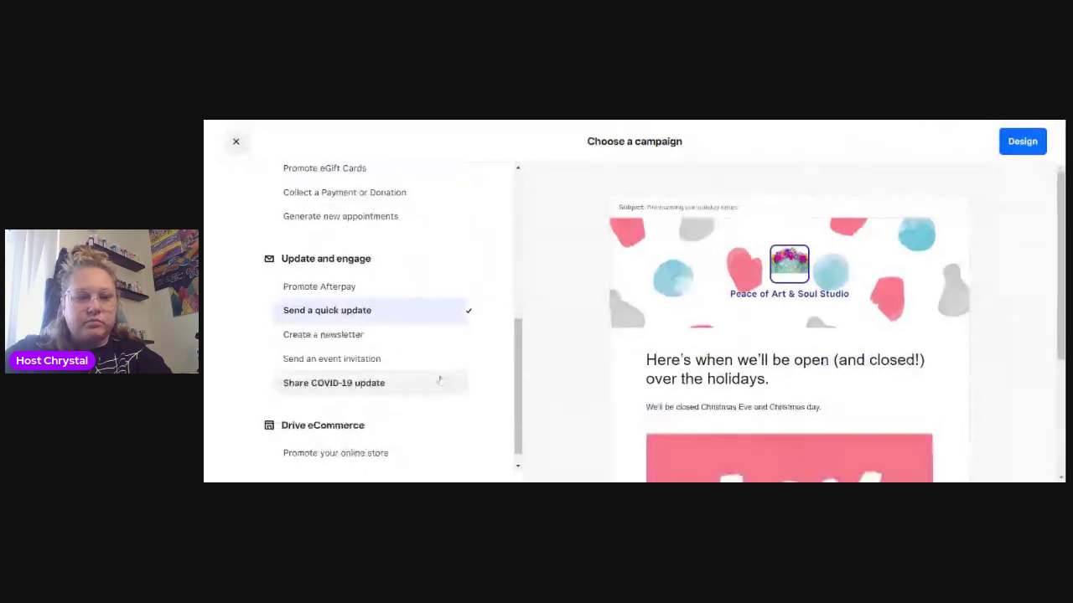
scroll(469, 373, down, 1)
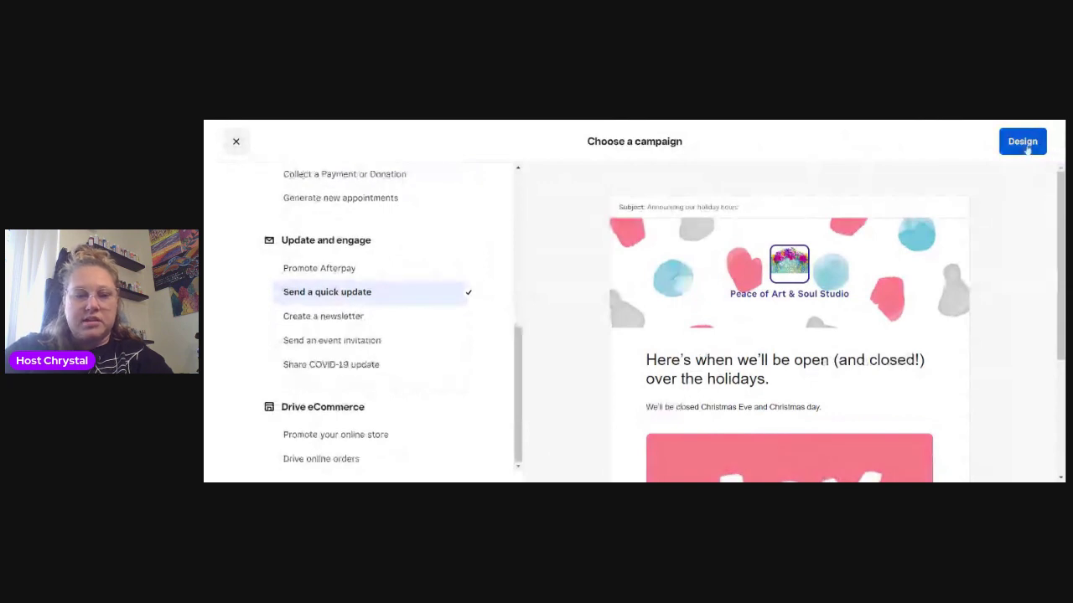
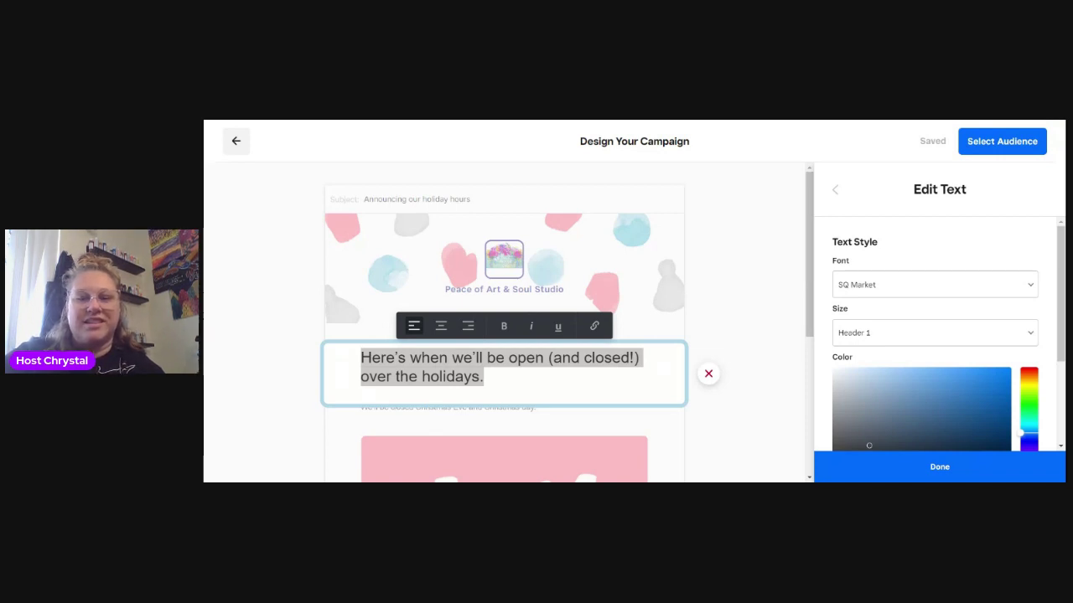
Replace the holiday-hours heading with "Grab Your Free Butterfly Tracer!" and centre it.
key(alt+Tab)
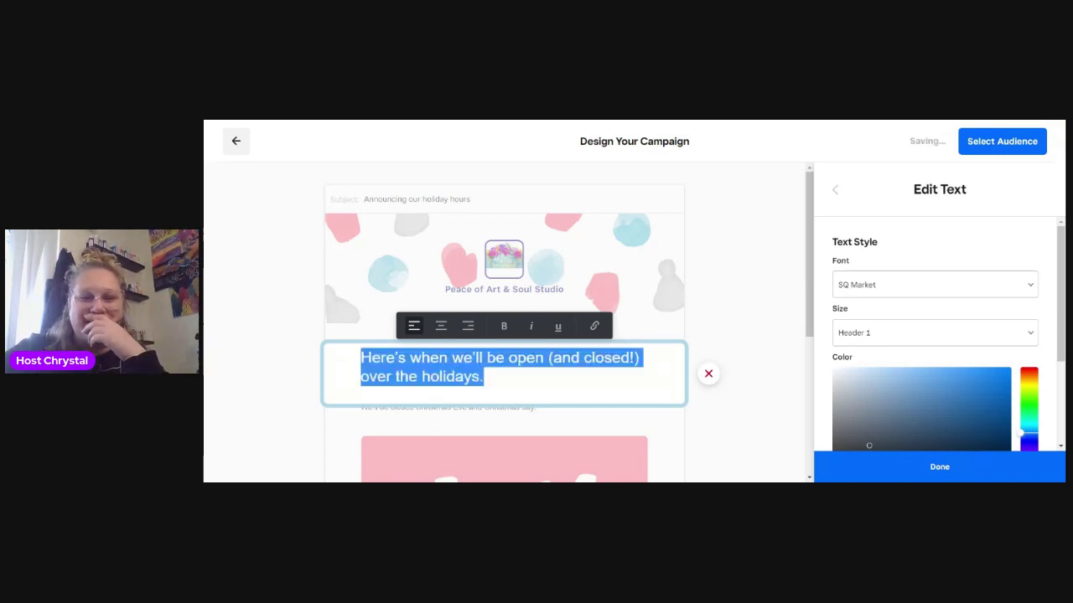
key(alt+Tab)
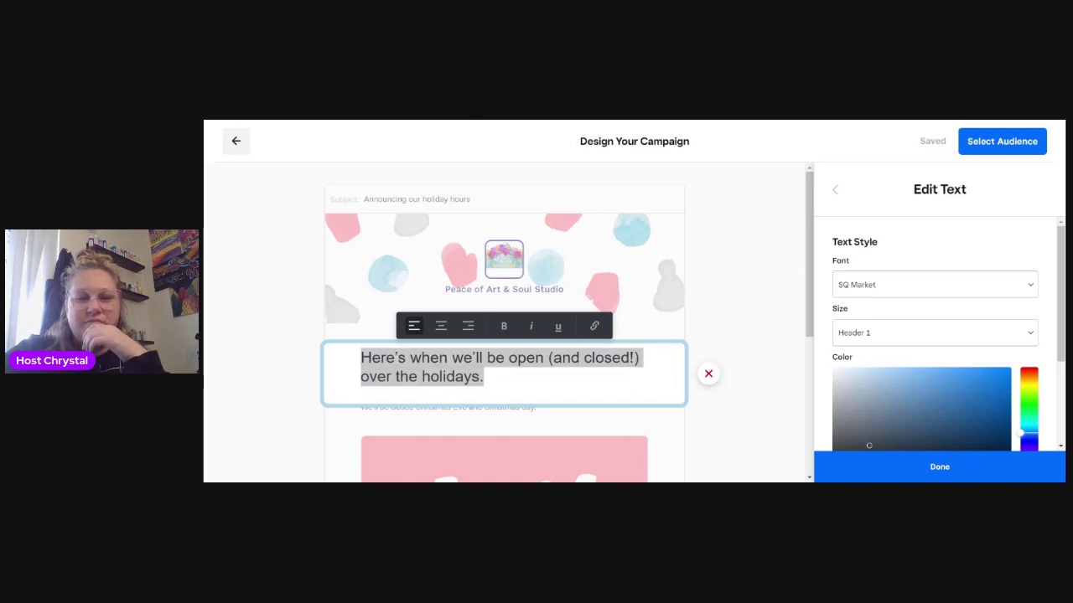
key(alt+Tab)
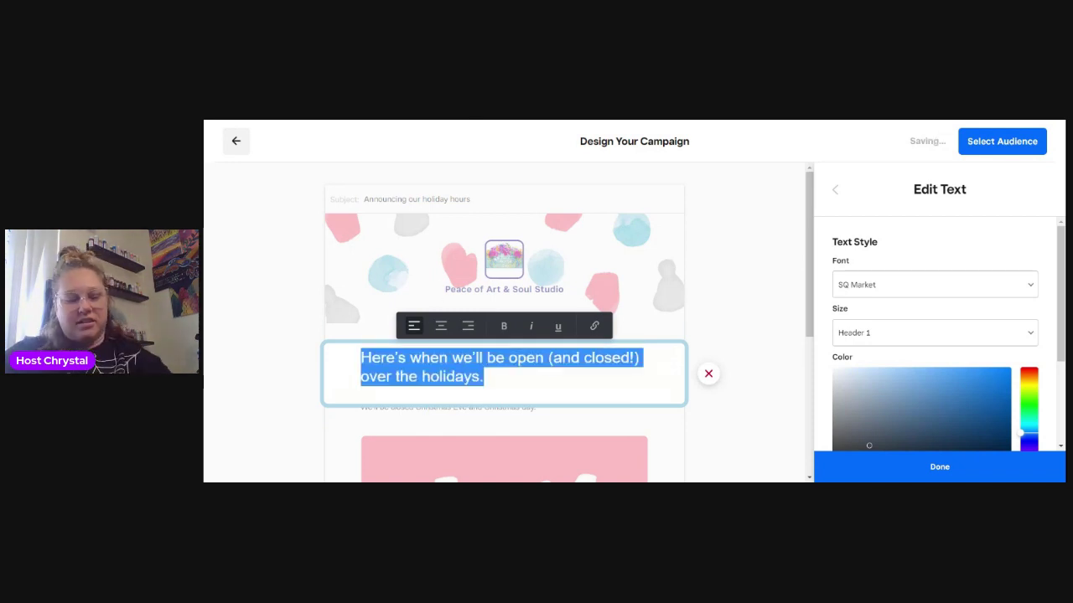
text(Grab Your Free Dog Tracer!)
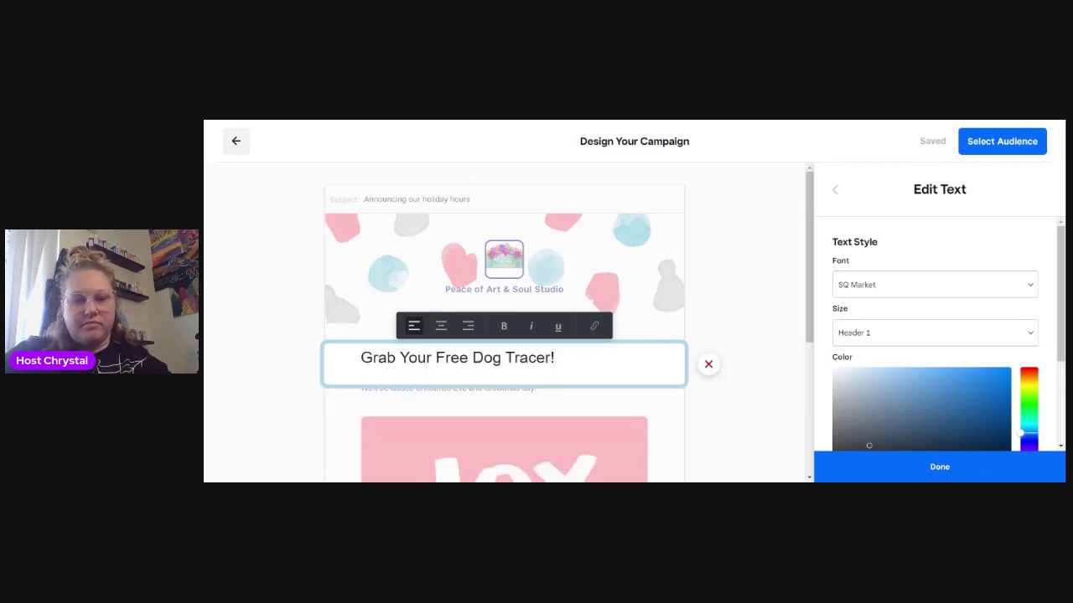
drag(505, 358, 473, 358)
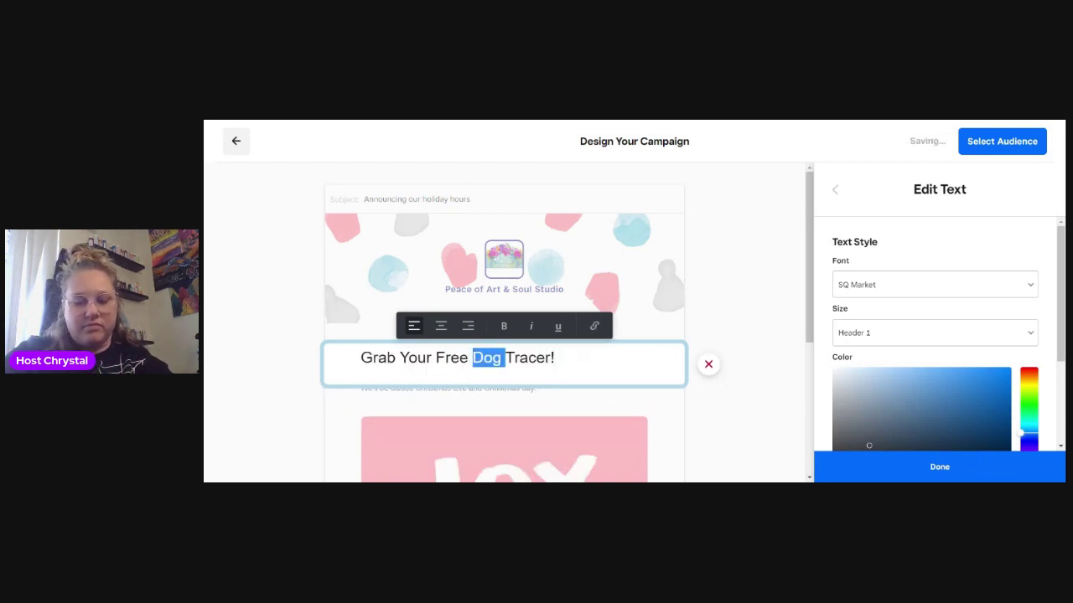
text(Butterfly)
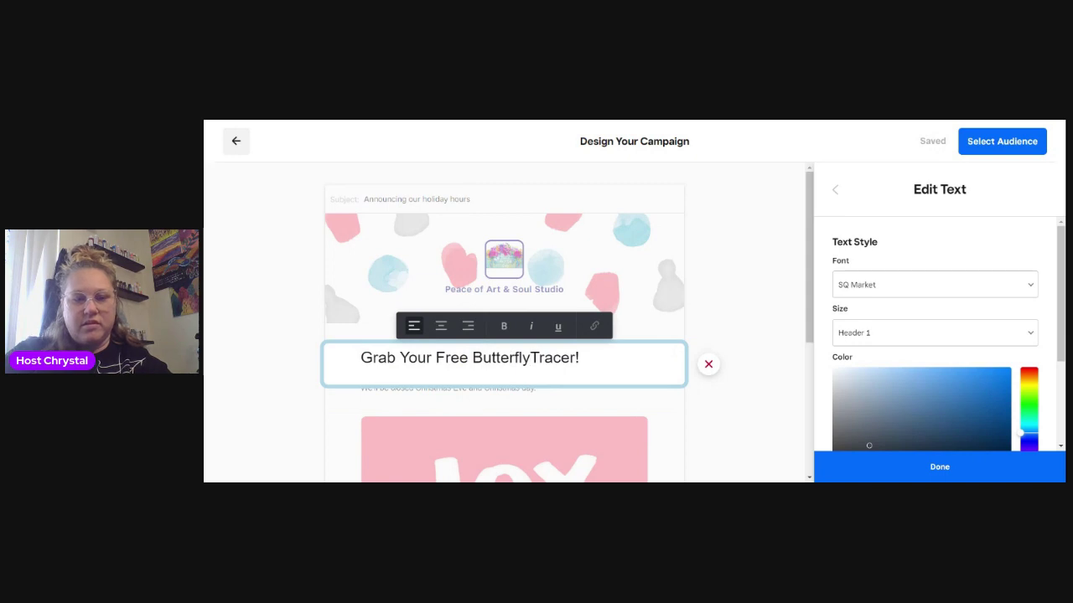
click(441, 326)
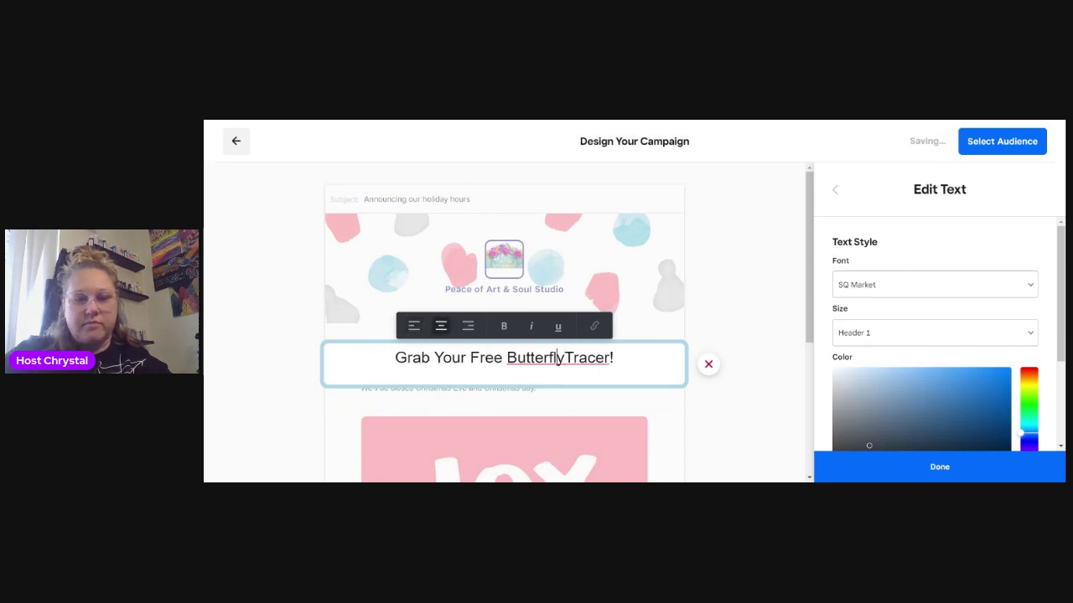
Replace the Christmas closing paragraph with "Grab your free butterfly tracer. It will bein your emial box soon. I can't wait to see what you create paint freind!".
click(539, 400)
drag(538, 397, 347, 387)
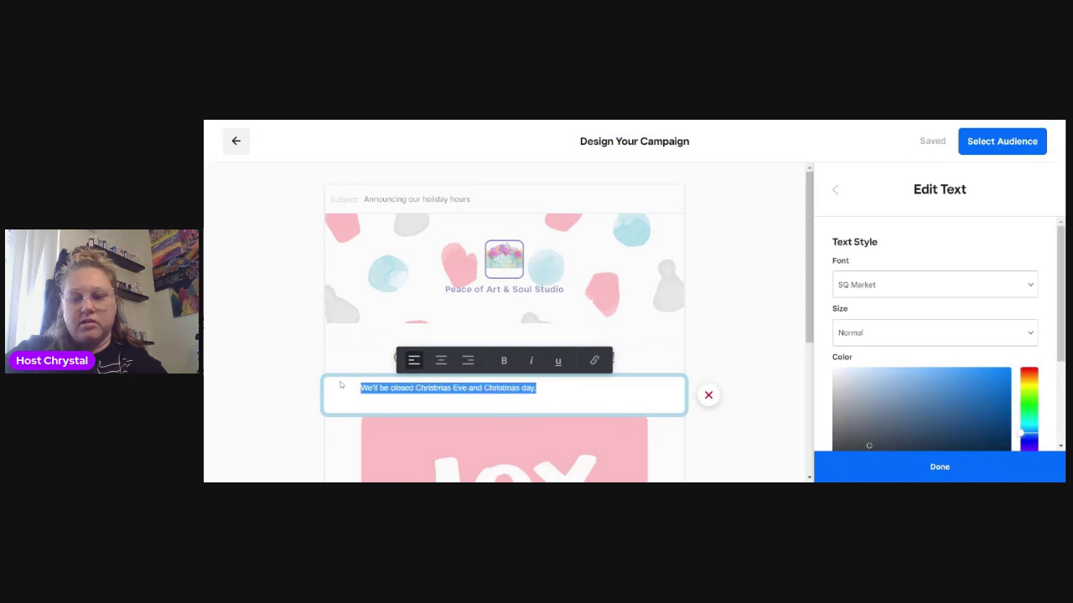
key(BackSpace)
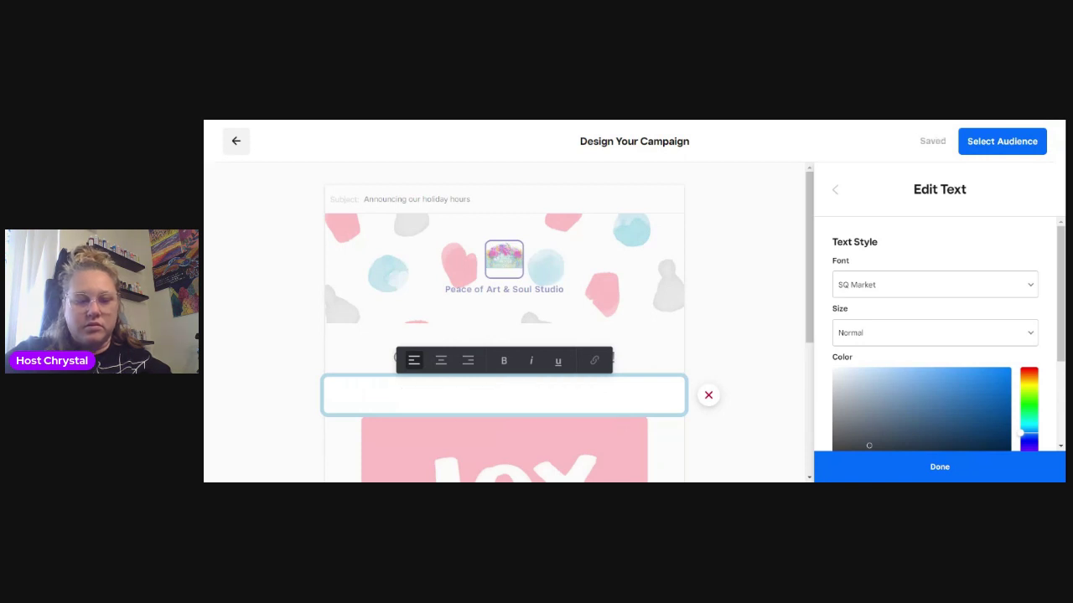
text(you)
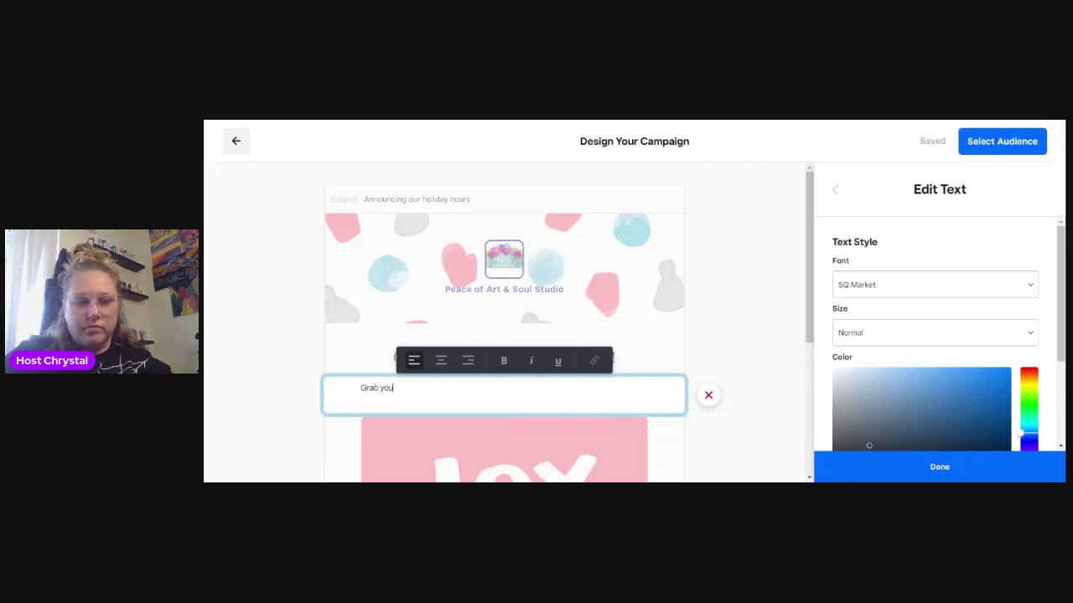
text(r free butt)
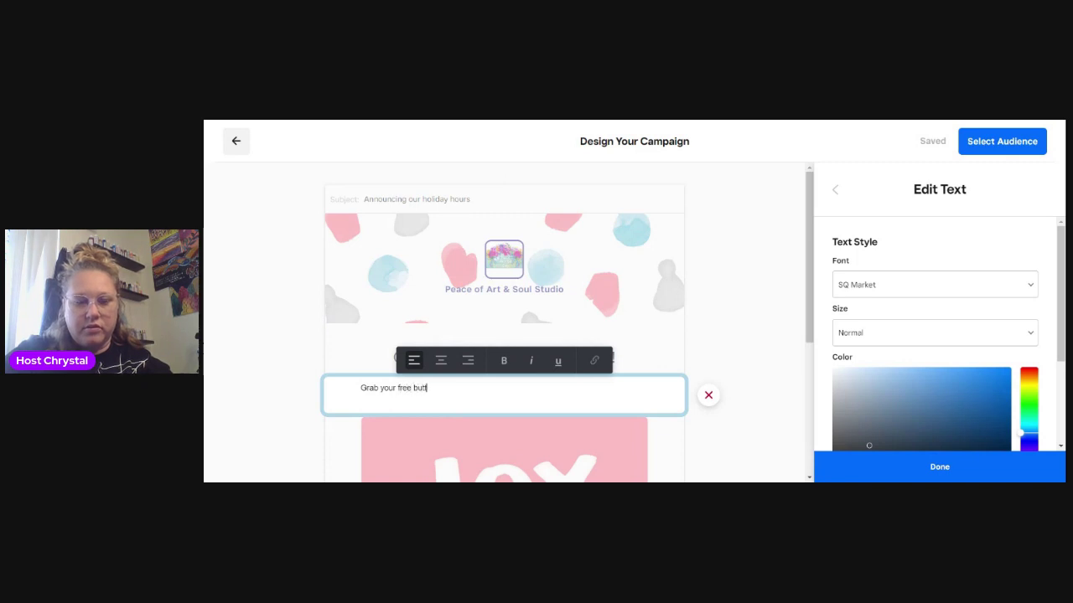
text(erfly )
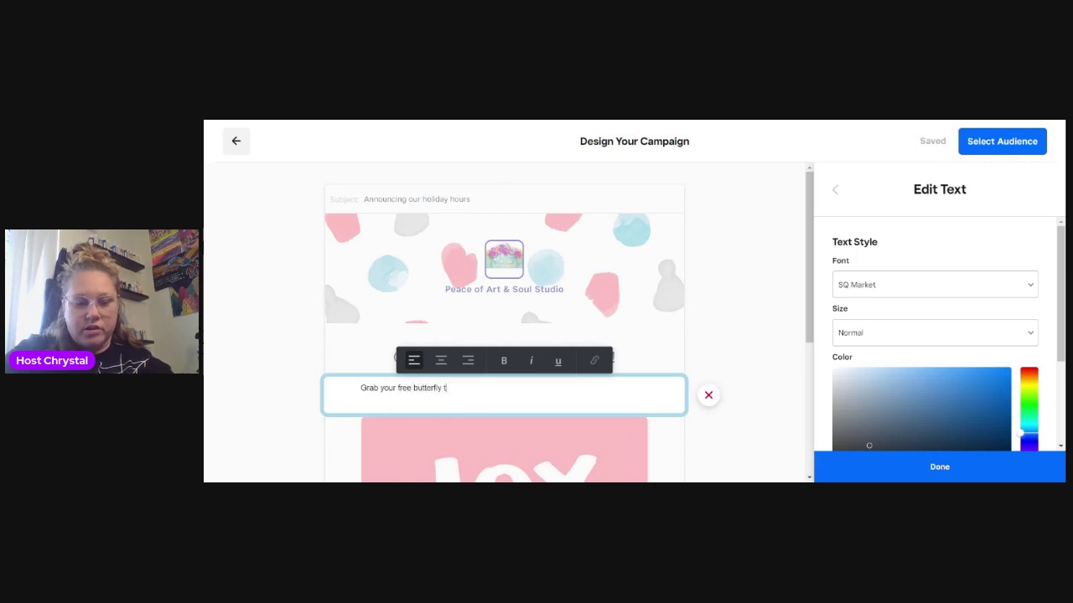
text(tracer. It will bein your emial )
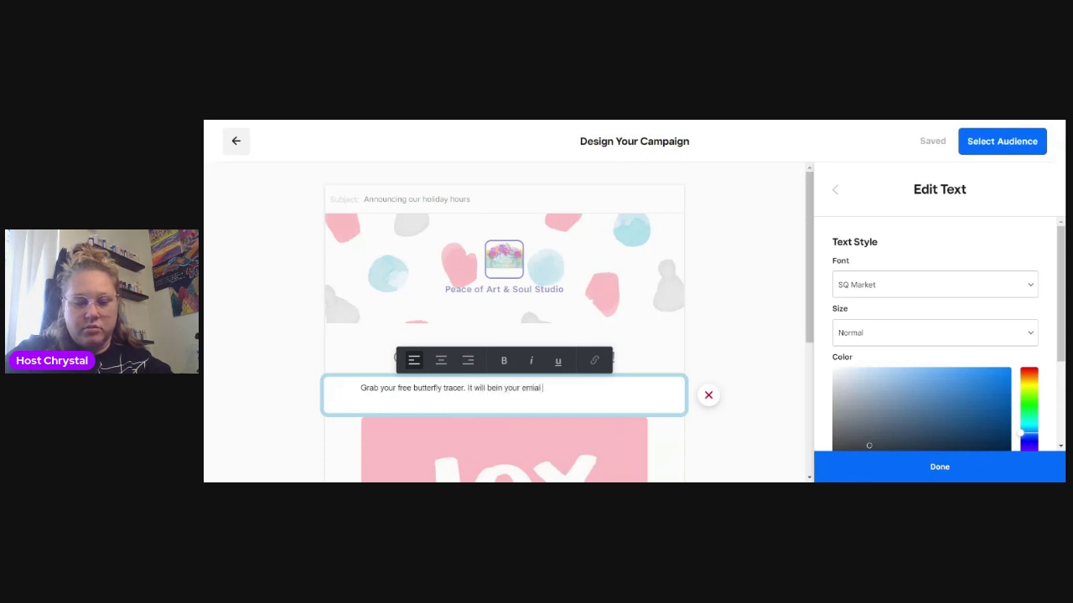
text(box soon)
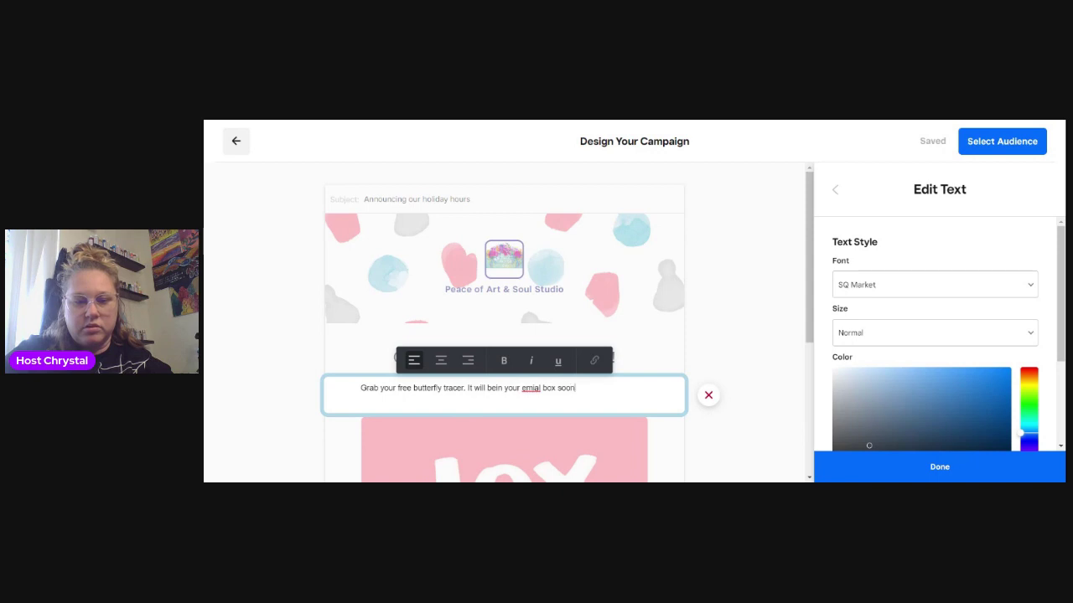
text(. I can't wait to see what )
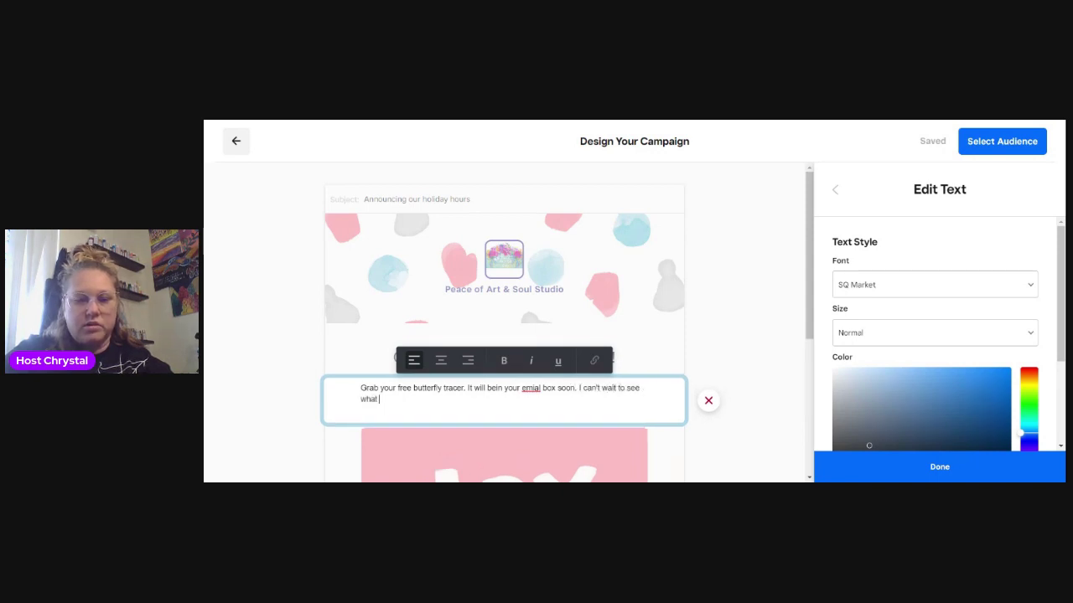
text(you crewate paint freind!)
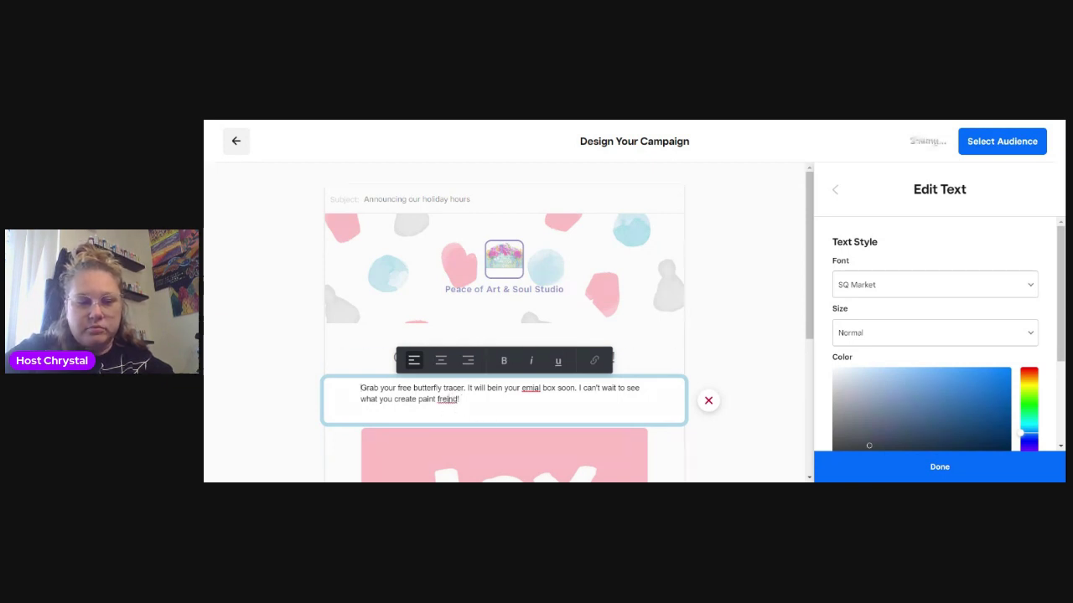
Correct the misspelled words in the body paragraph to "friend" and "email", and centre the paragraph.
double_click(447, 399)
text(friend)
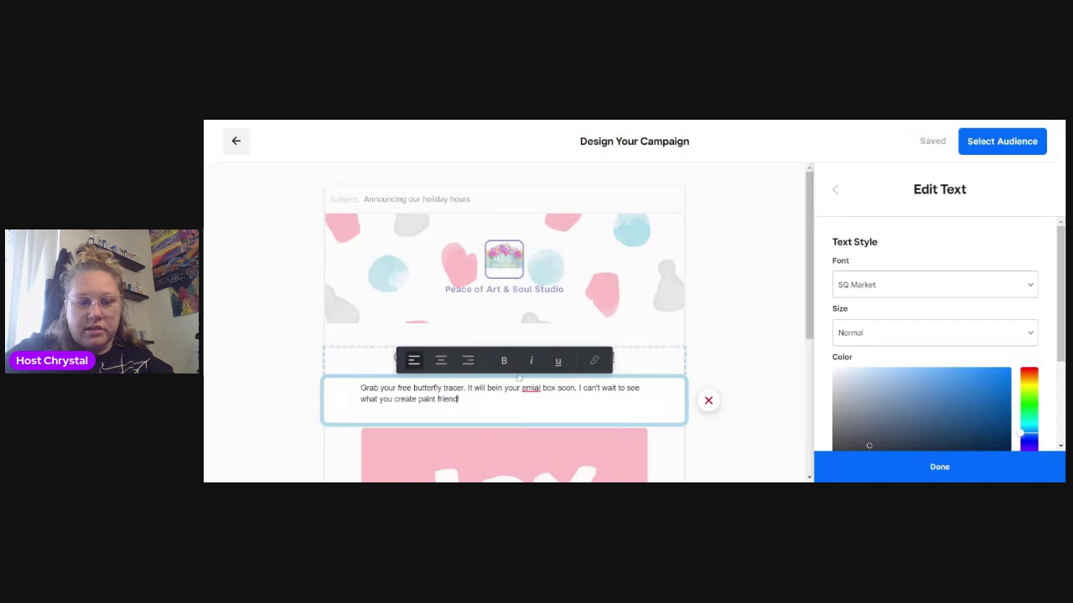
double_click(530, 388)
text(email)
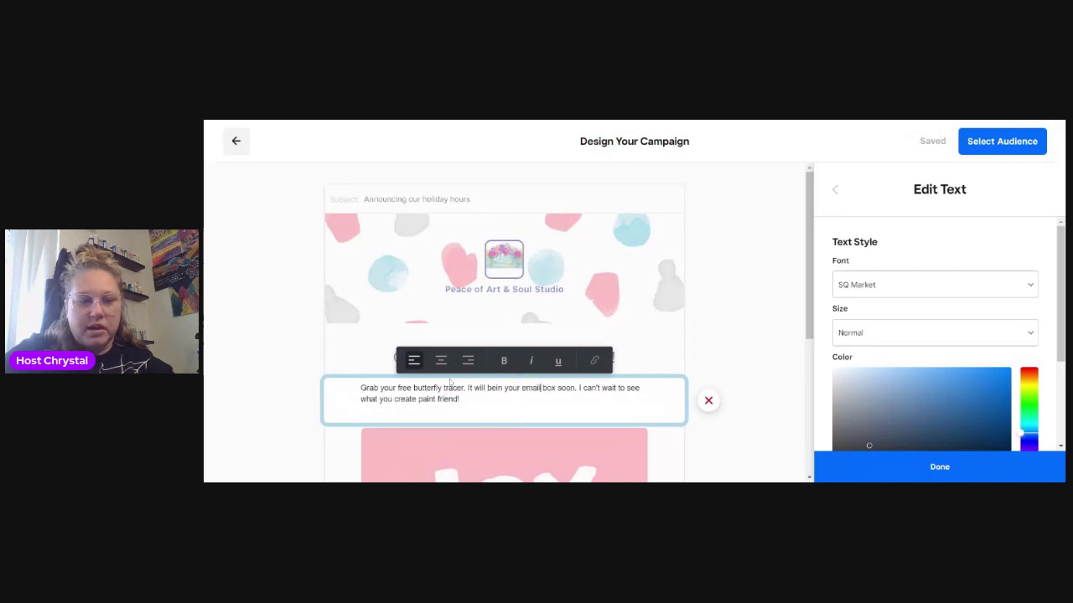
click(440, 360)
Replace the JOY picture below the text with the butterfly painting image uploaded from the computer.
scroll(568, 388, down, 3)
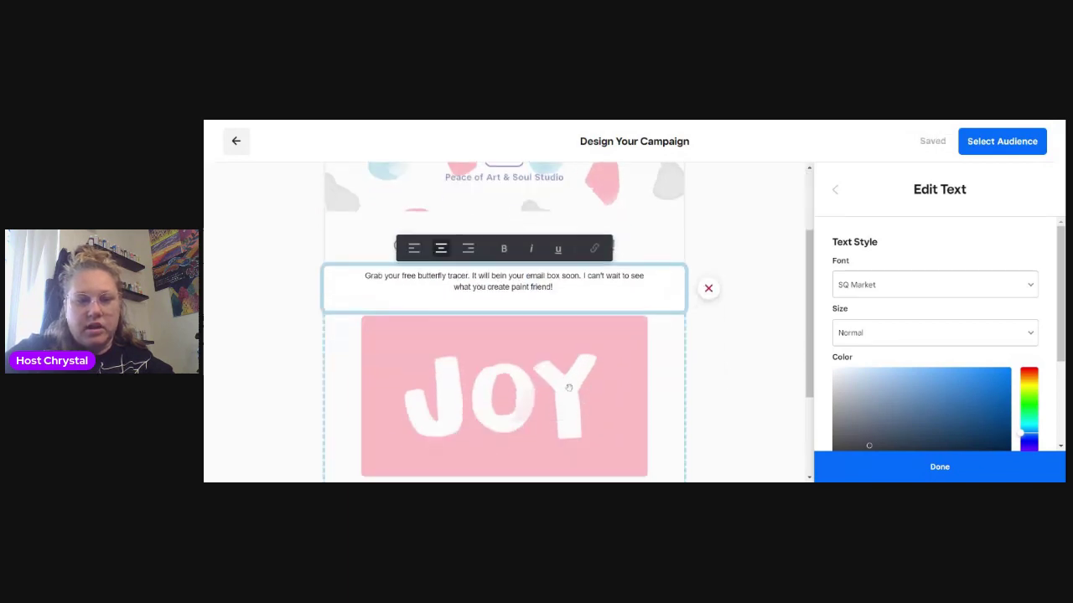
click(568, 388)
click(944, 268)
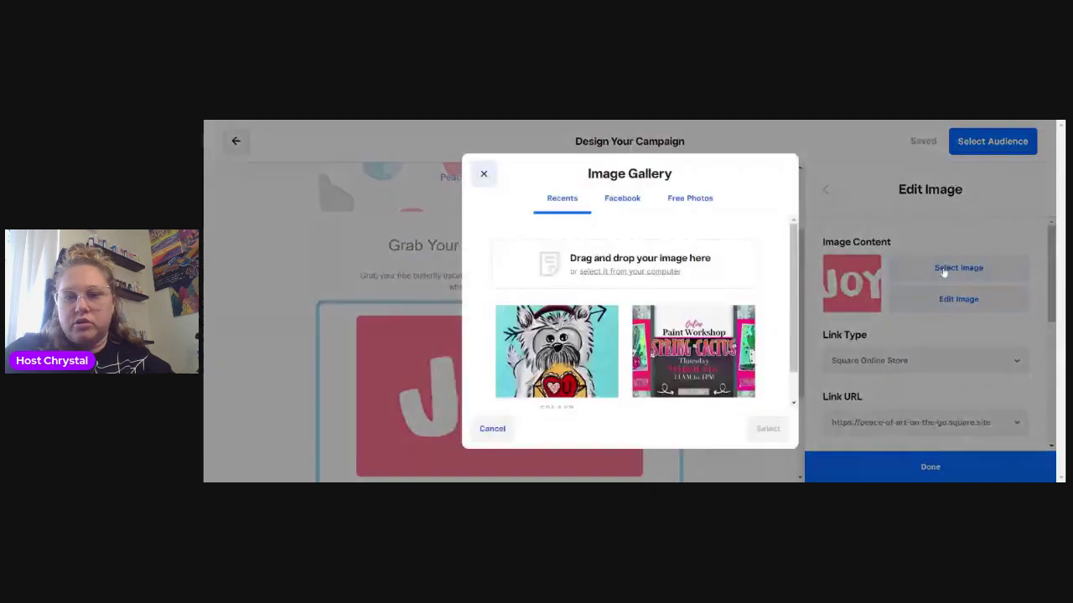
click(642, 273)
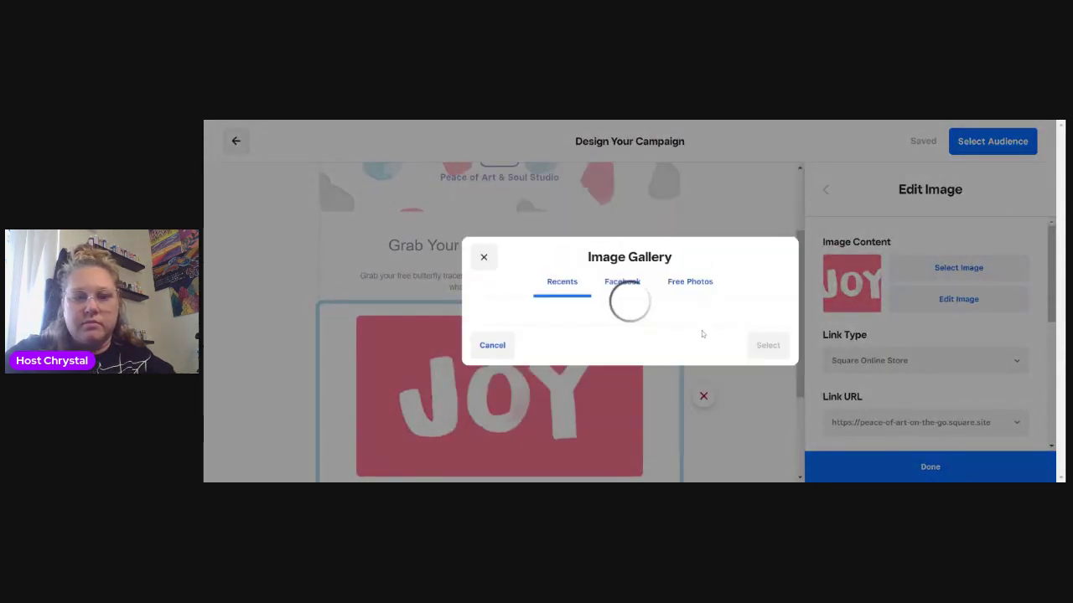
click(759, 430)
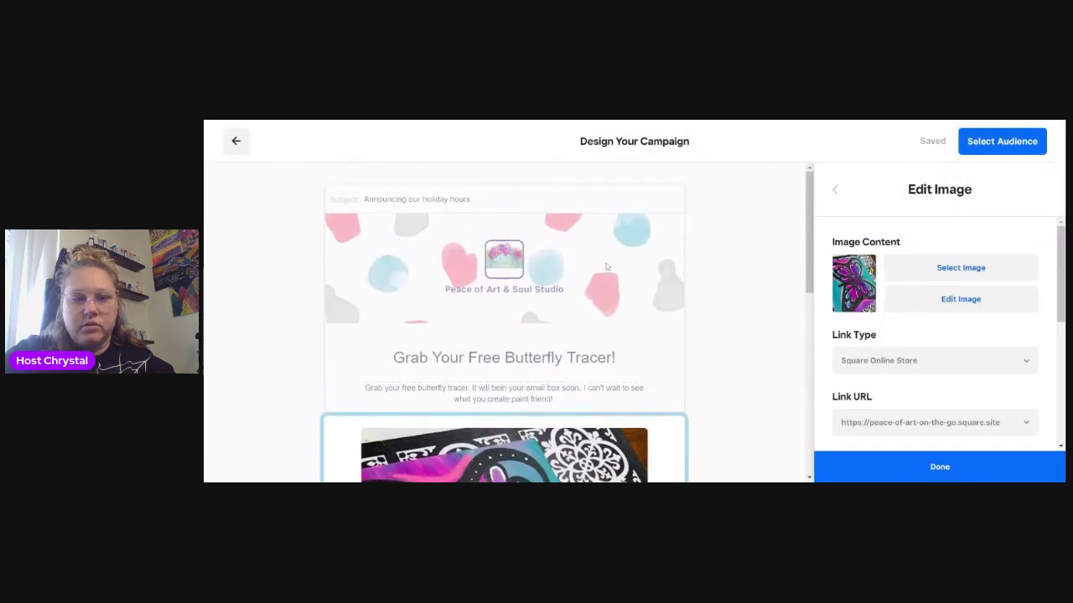
Try to replace the email header's background image with the butterfly painting from the recent gallery images.
click(606, 266)
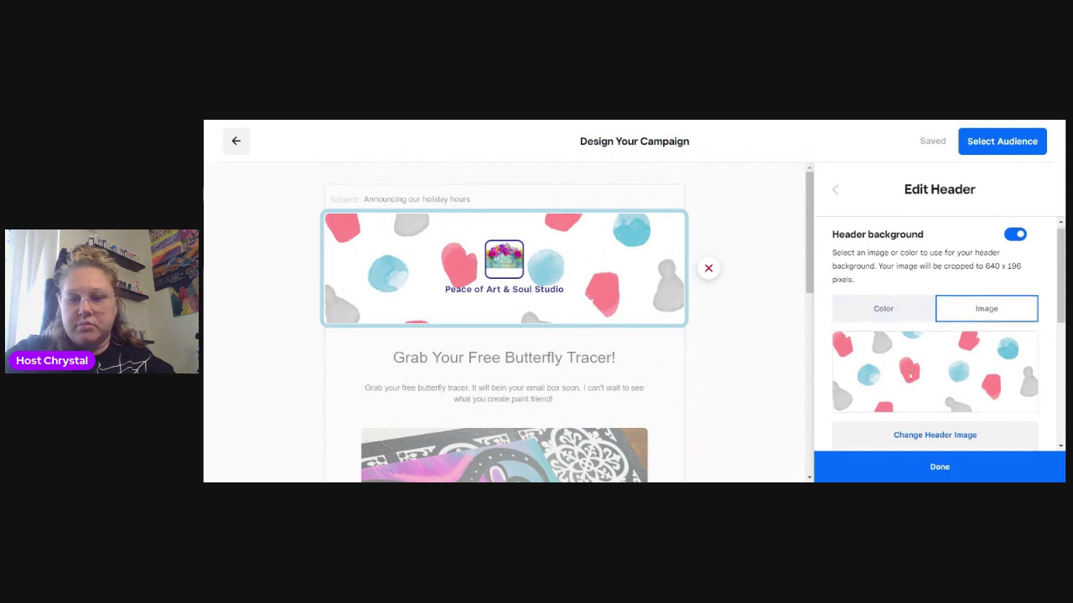
scroll(955, 360, down, 2)
click(960, 332)
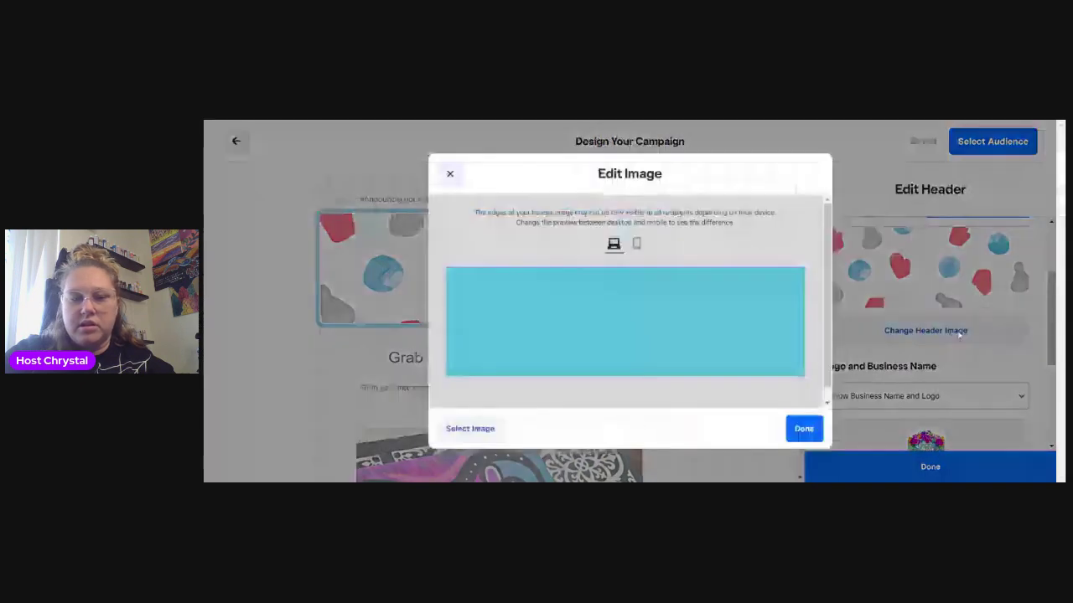
click(470, 428)
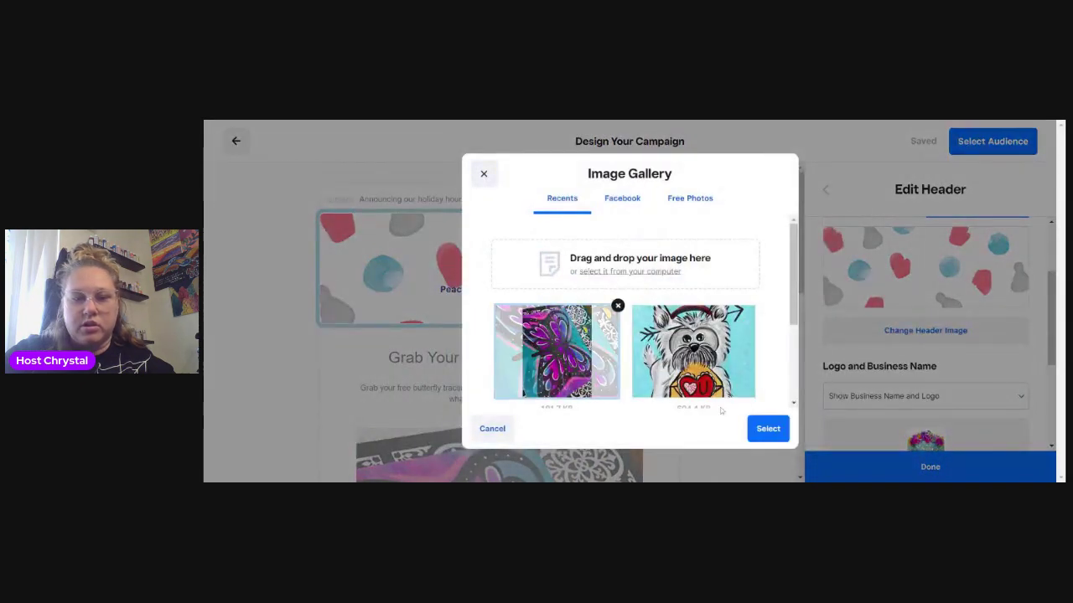
click(763, 430)
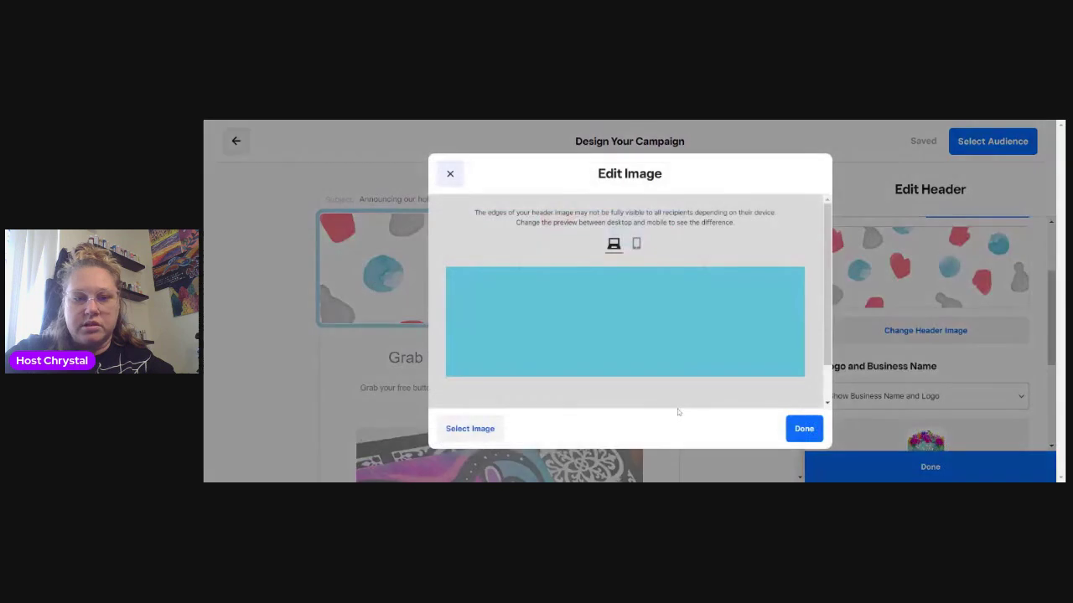
click(806, 431)
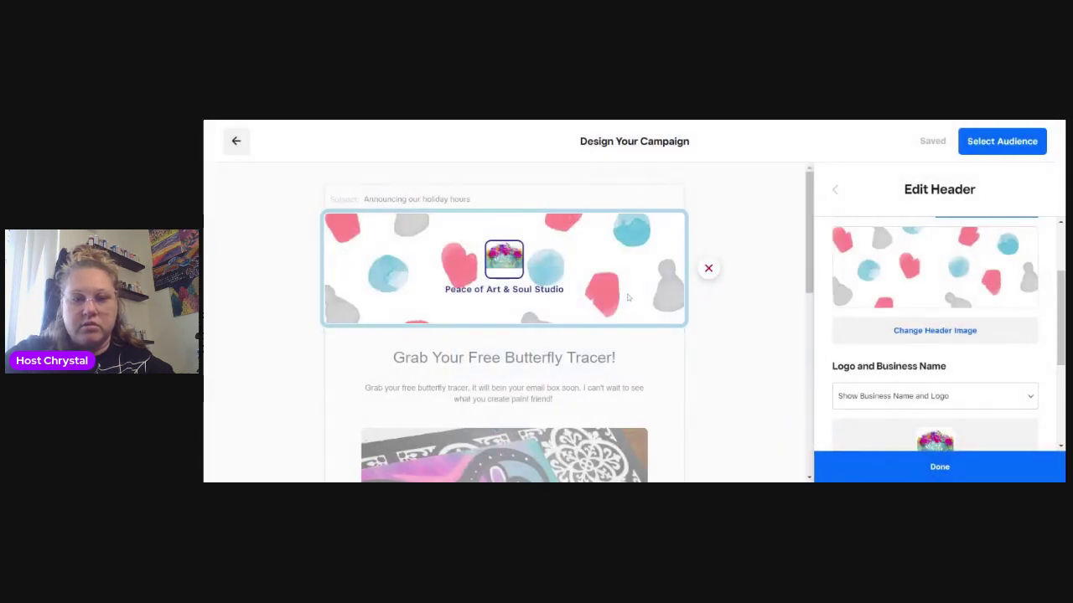
Review the email header's background image, logo, business name and colour settings.
scroll(504, 358, down, 3)
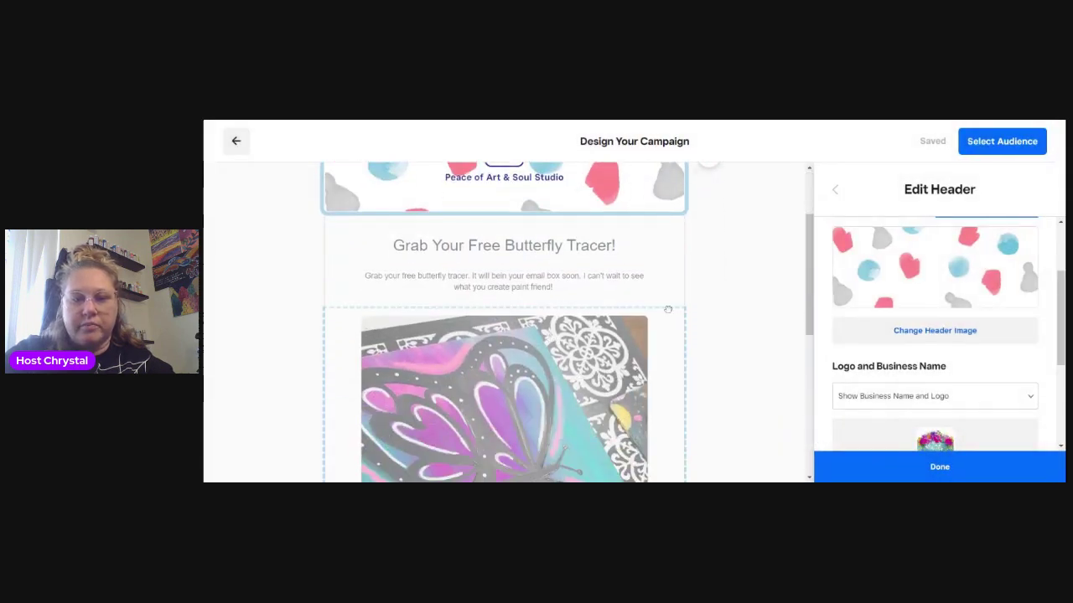
click(504, 358)
scroll(504, 358, up, 3)
click(586, 302)
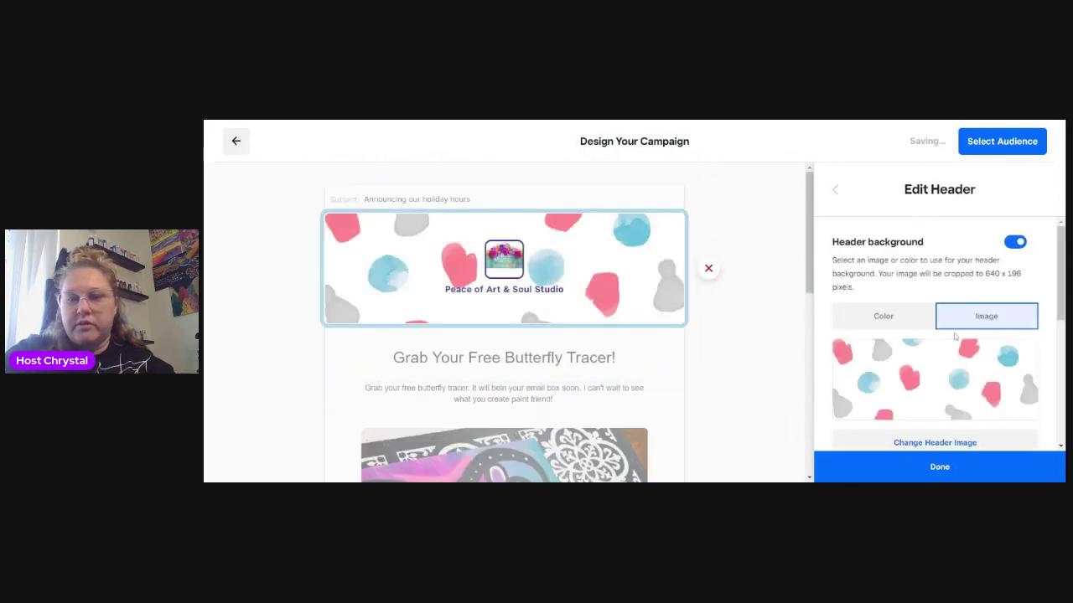
scroll(964, 286, down, 3)
scroll(965, 285, up, 4)
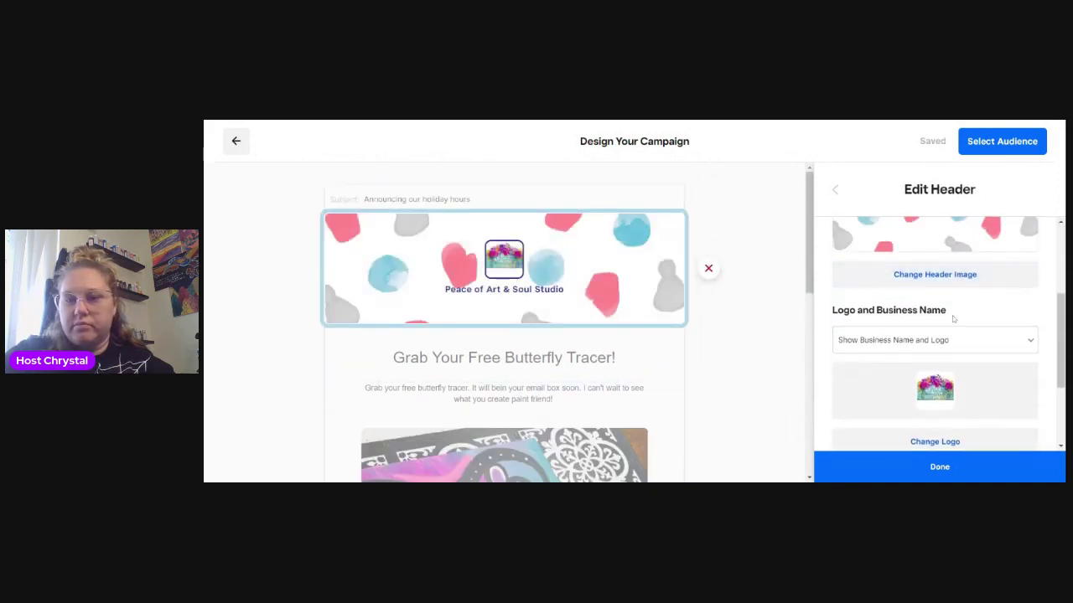
scroll(937, 403, down, 4)
scroll(956, 351, up, 4)
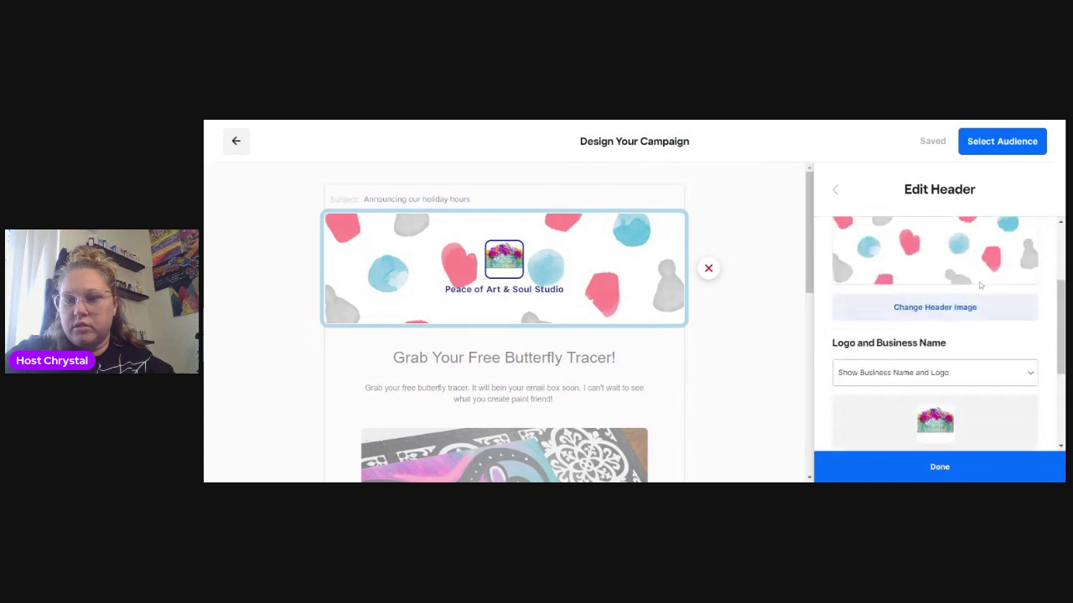
scroll(963, 321, down, 4)
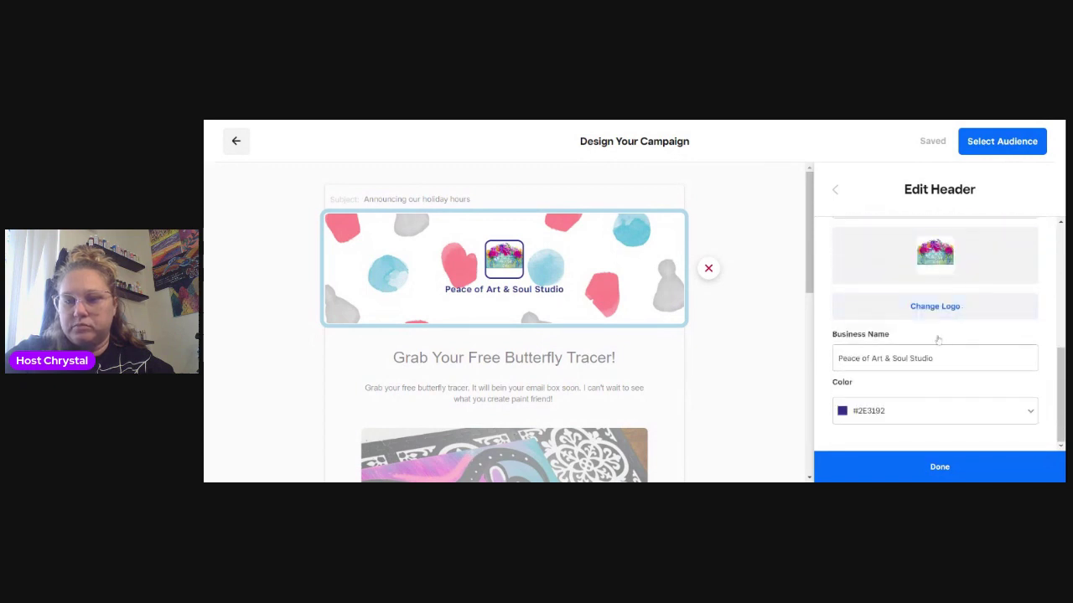
scroll(507, 315, down, 3)
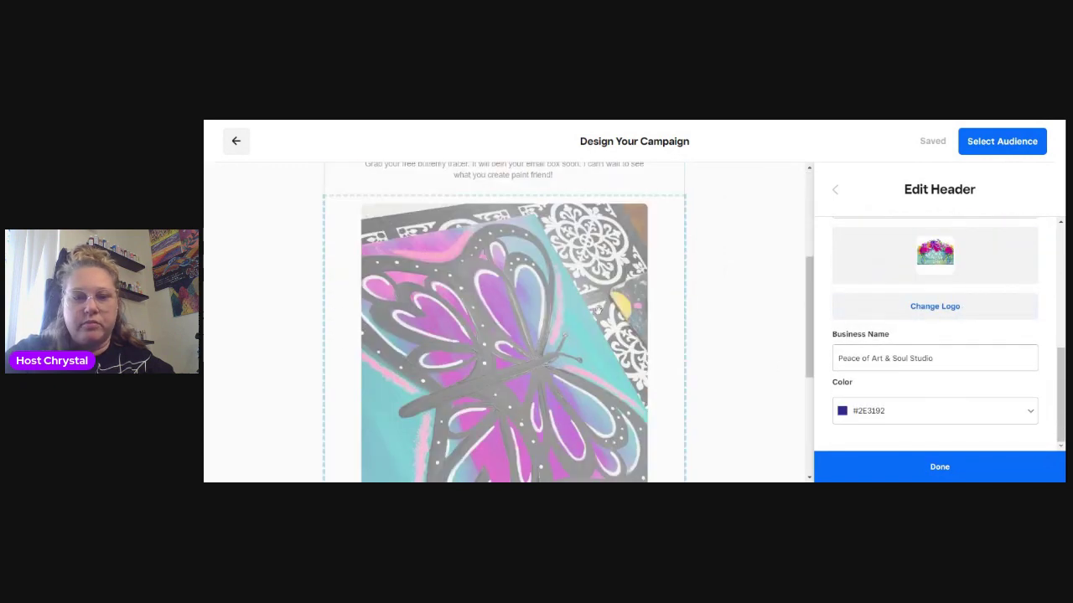
Change the label of the online store button below the butterfly image to "Tracer".
click(597, 309)
scroll(536, 360, down, 5)
click(532, 369)
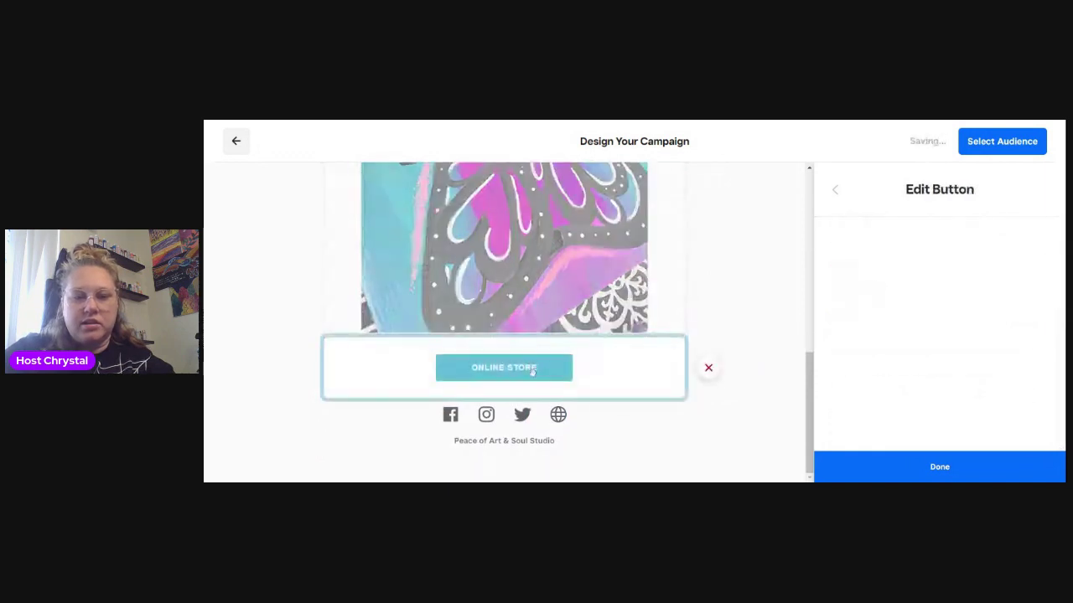
text(Tracer)
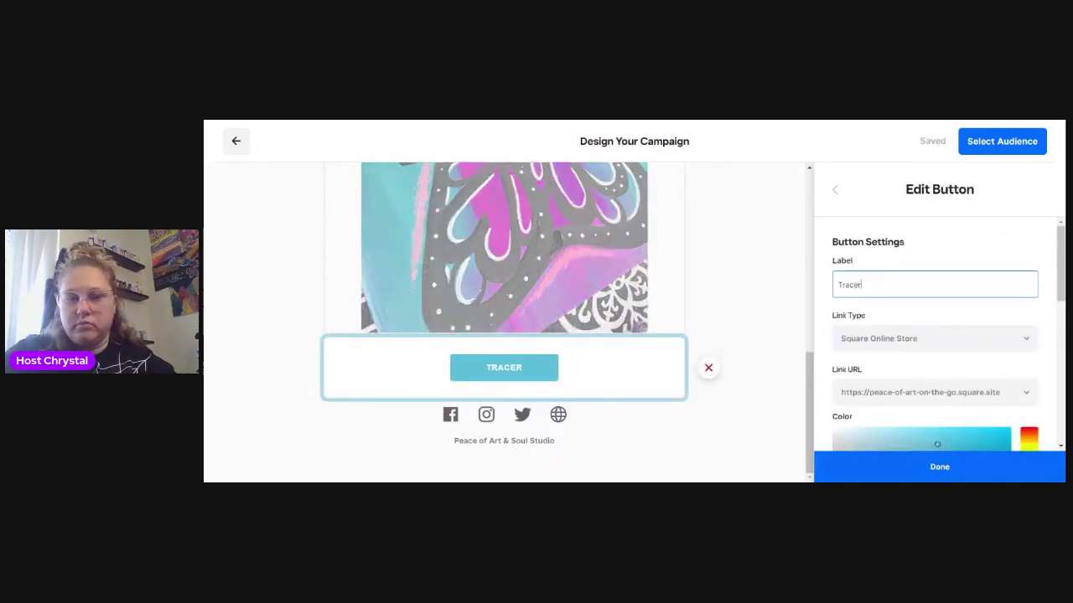
click(838, 285)
text(Free)
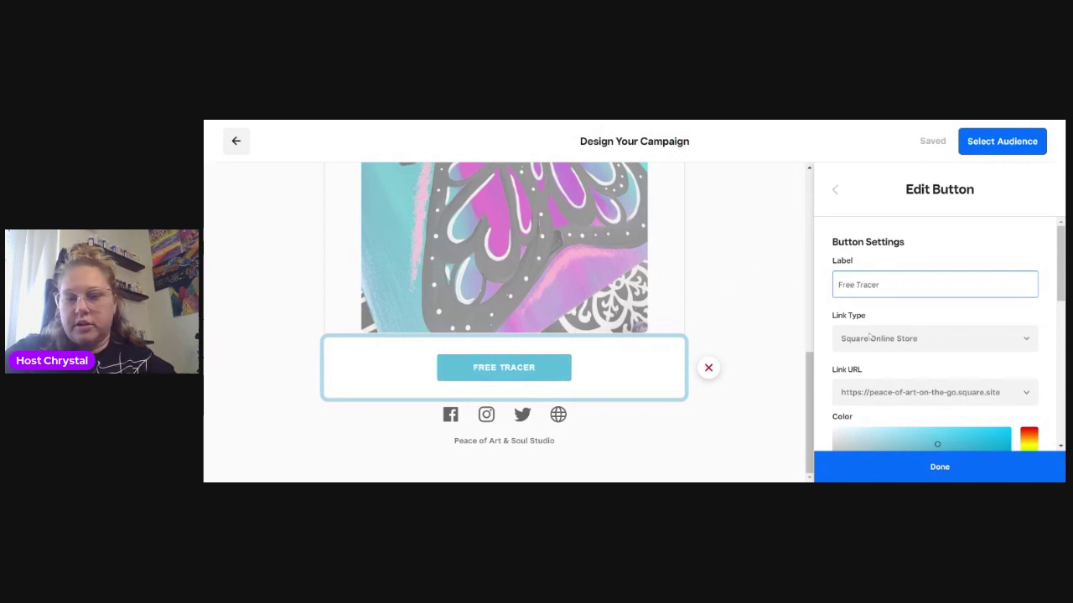
click(944, 346)
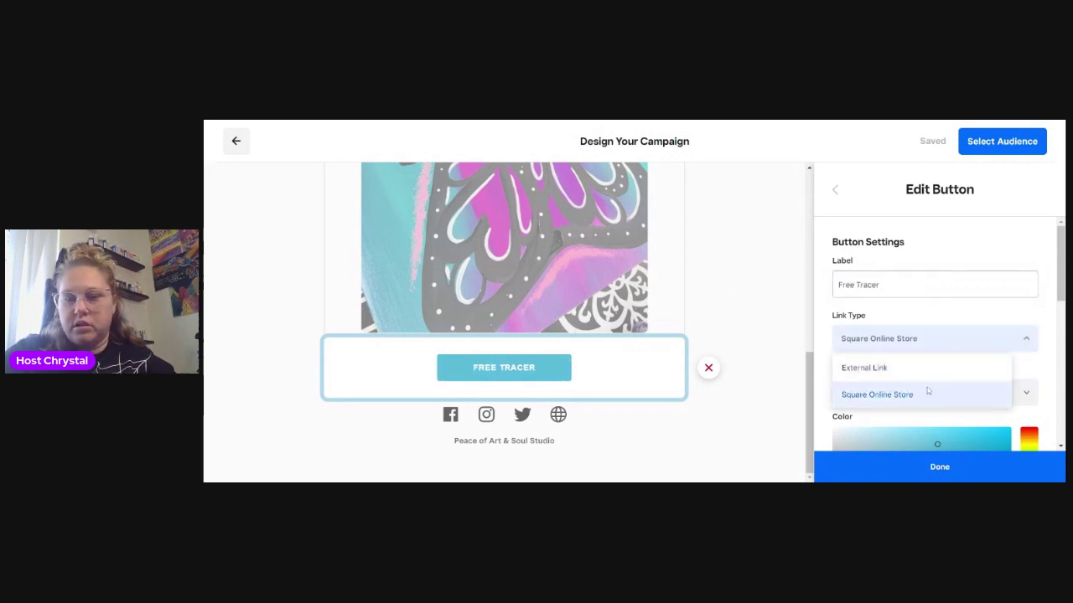
click(927, 376)
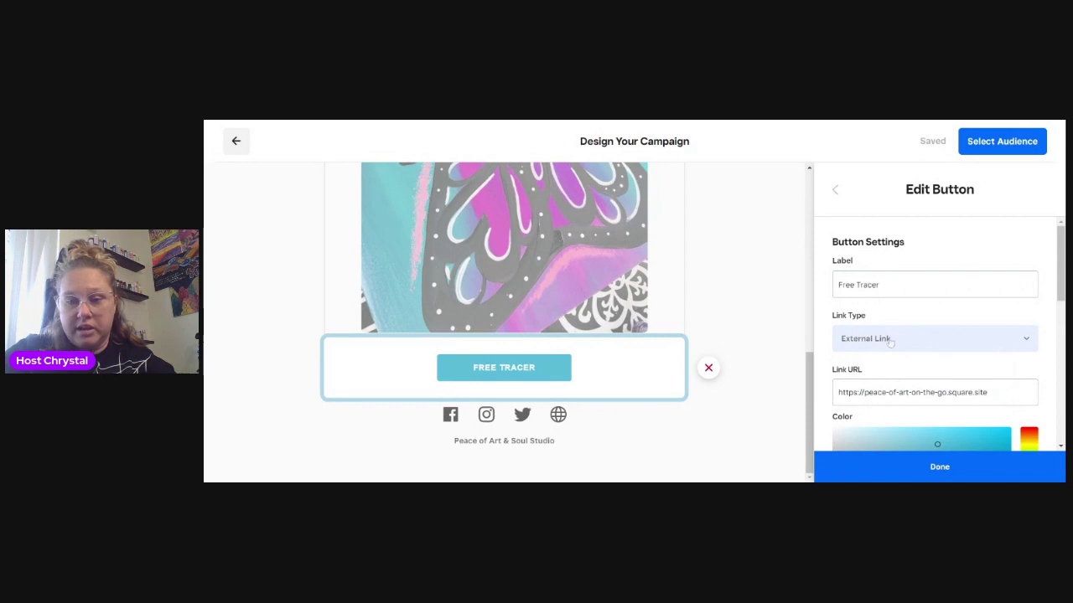
triple_click(928, 392)
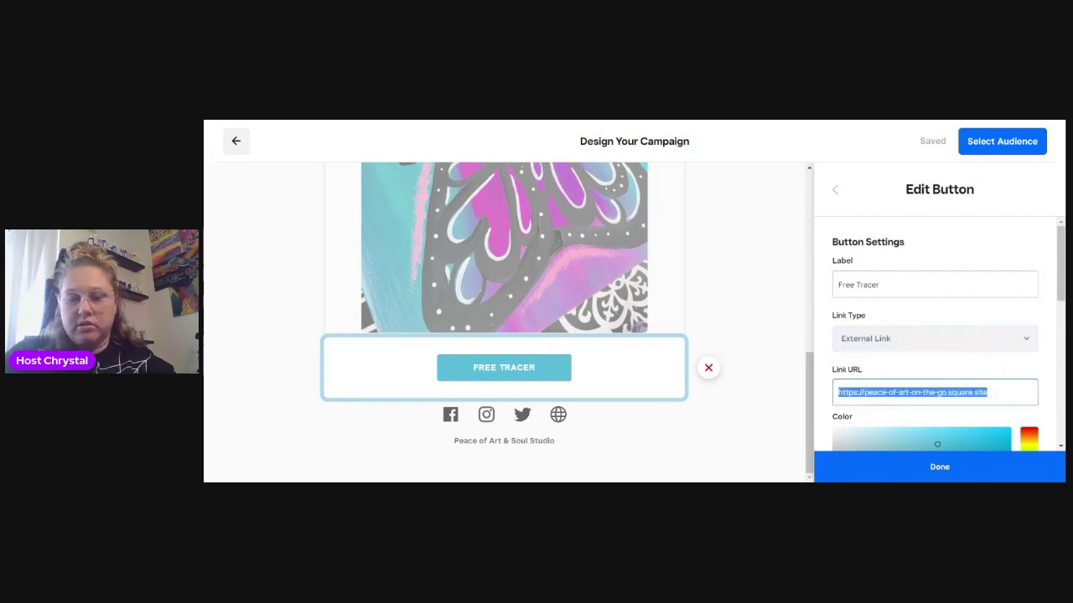
key(BackSpace)
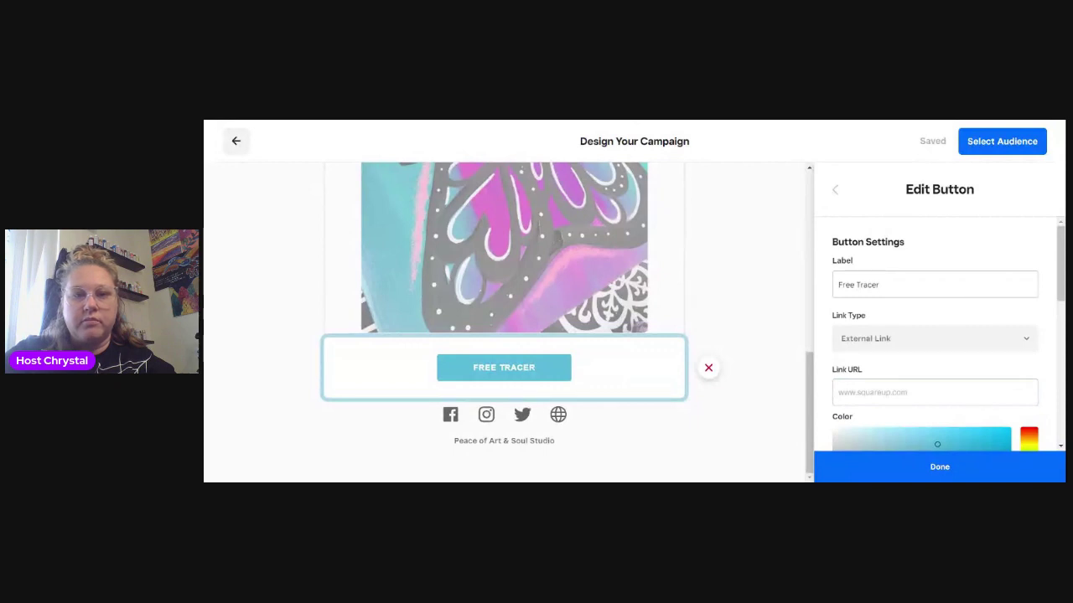
click(931, 393)
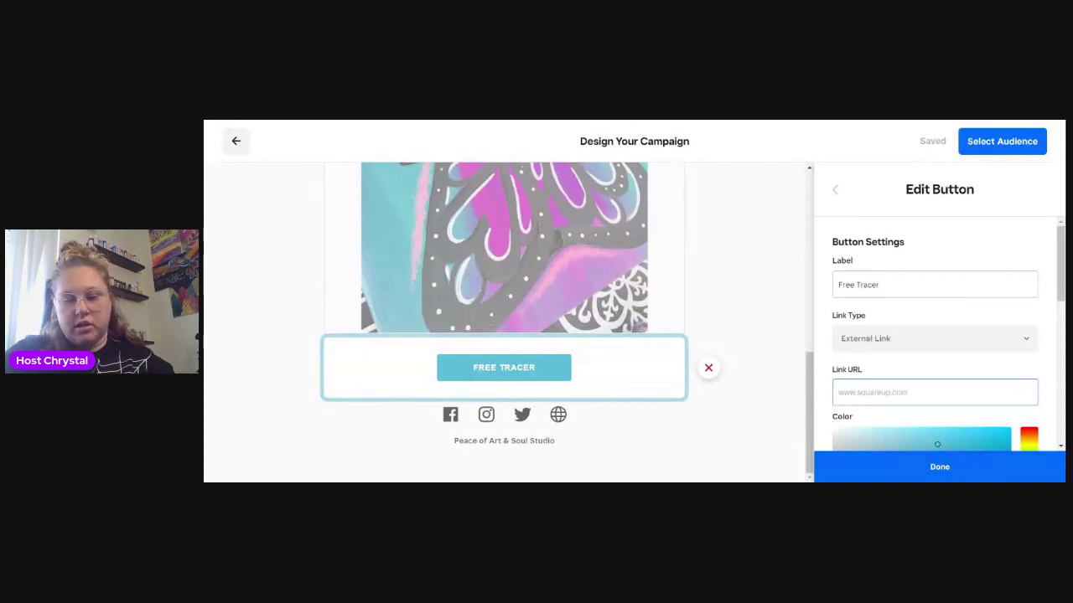
key(ctrl+v)
Color the Free Tracer button with the recommended purple #A973A9 and finish editing it.
scroll(965, 372, down, 2)
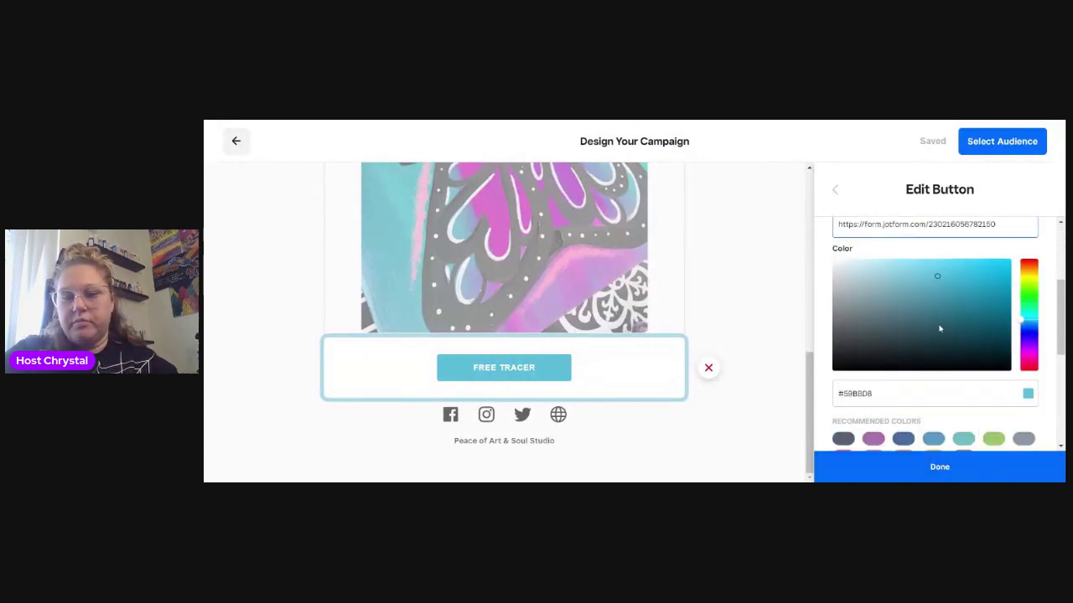
click(1030, 348)
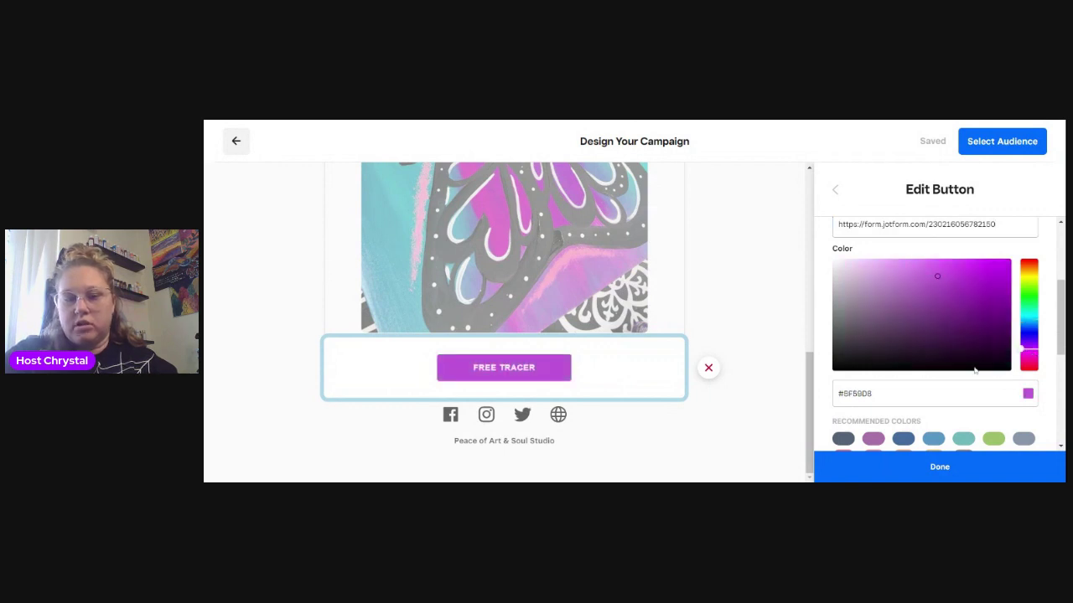
click(872, 439)
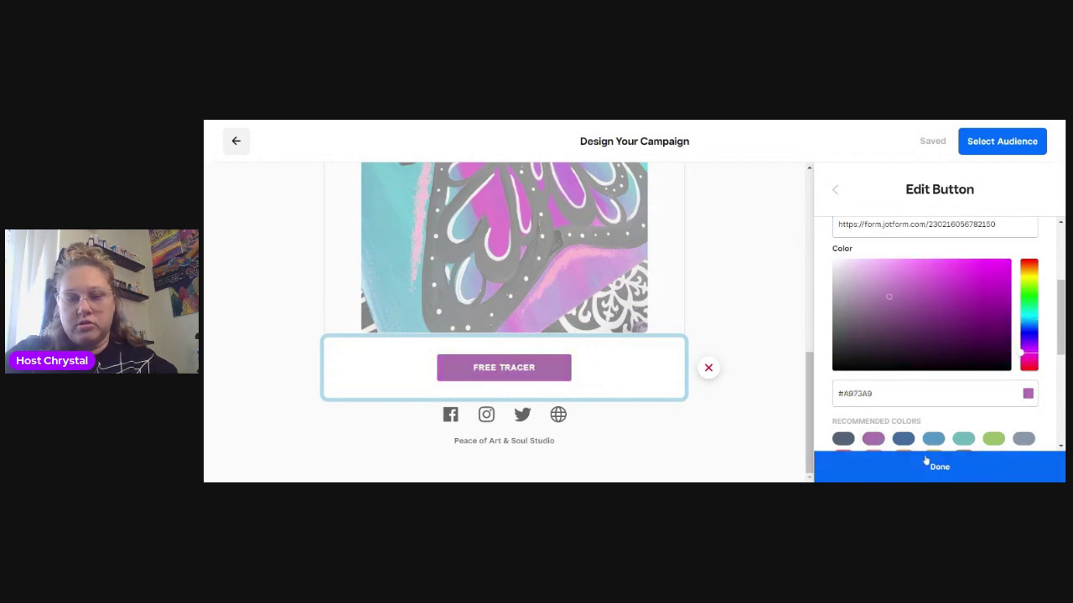
click(963, 471)
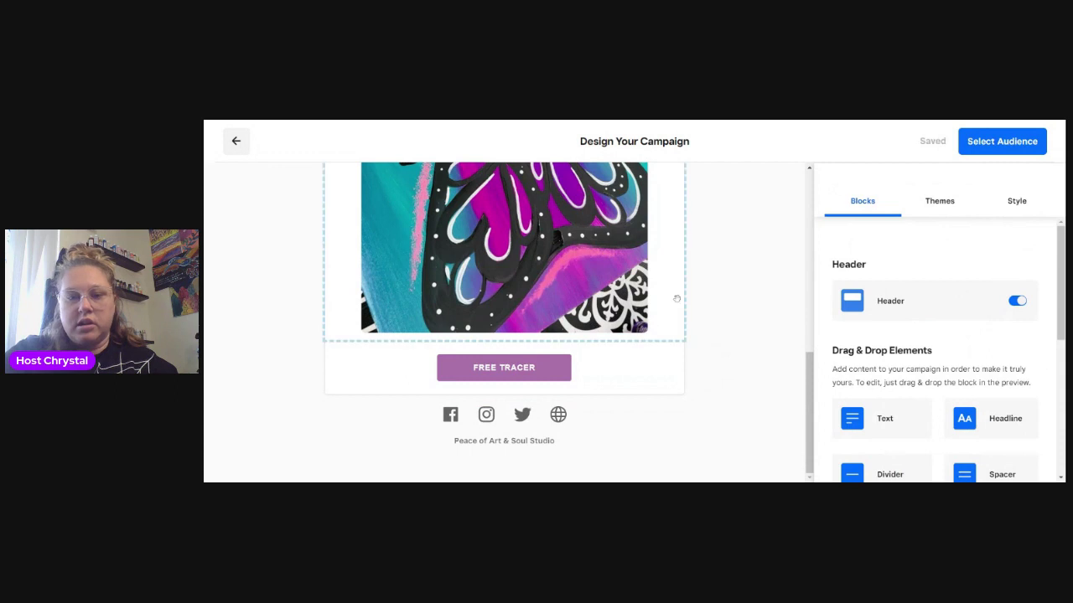
Replace the email's subject line with "Fun Free Painting Tracer!".
scroll(675, 299, up, 10)
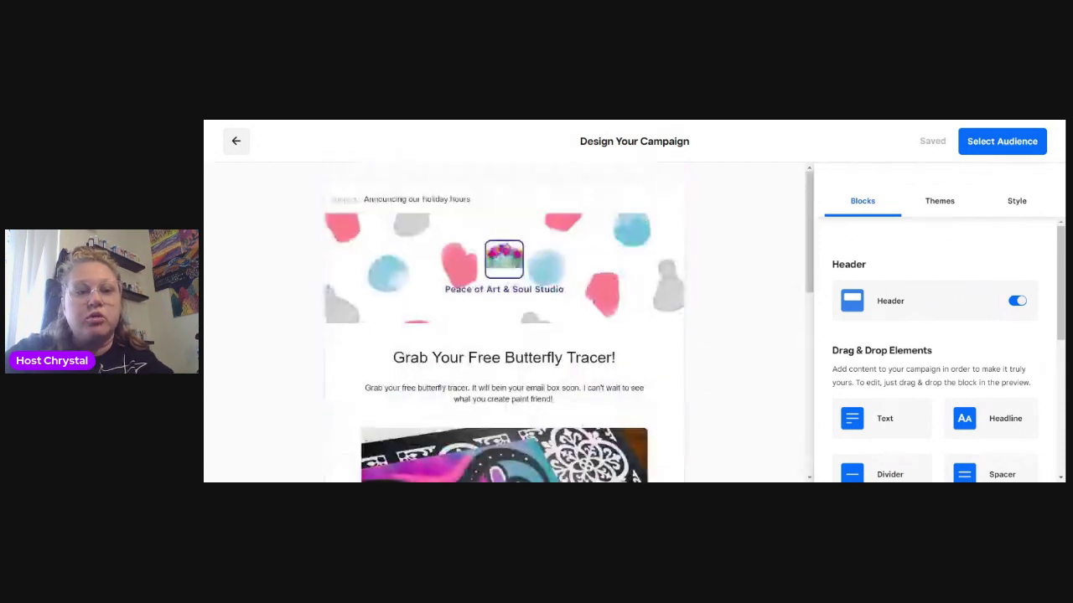
drag(471, 199, 362, 199)
key(BackSpace)
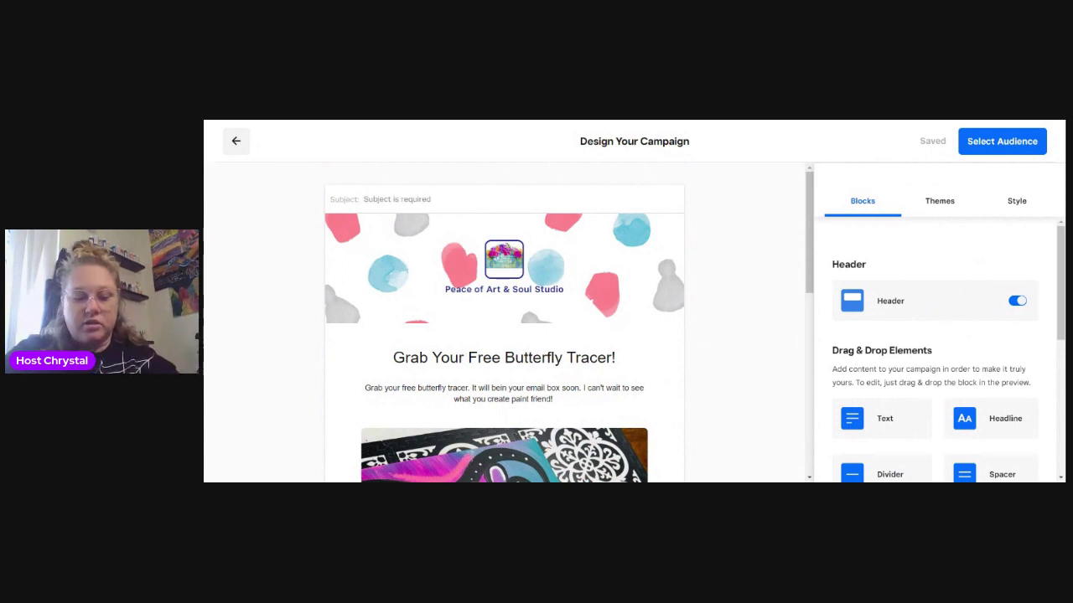
text(Fun Fre)
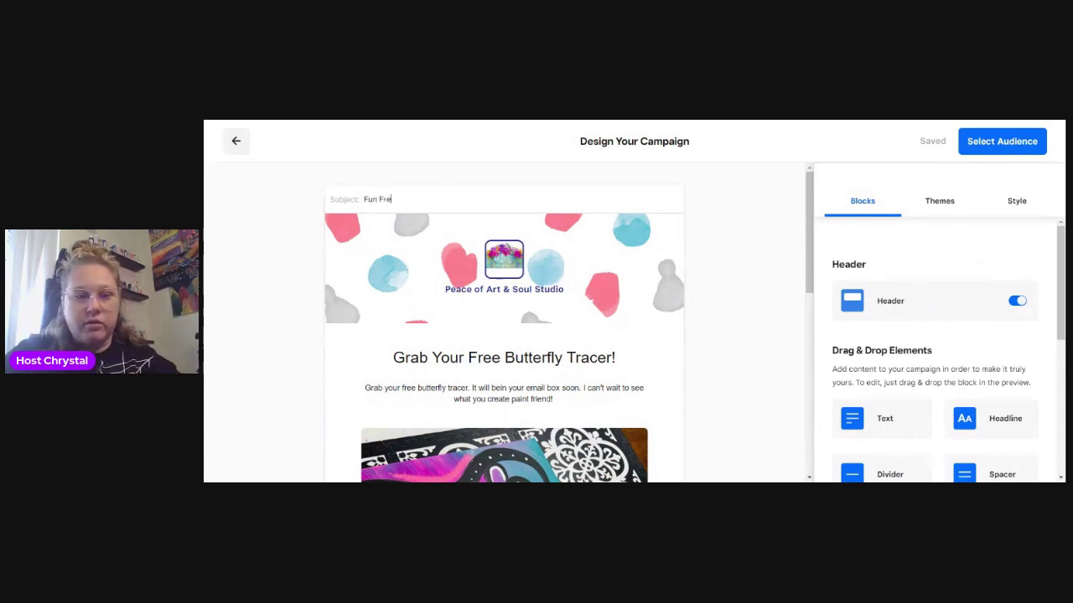
text(e Painting Tracer!)
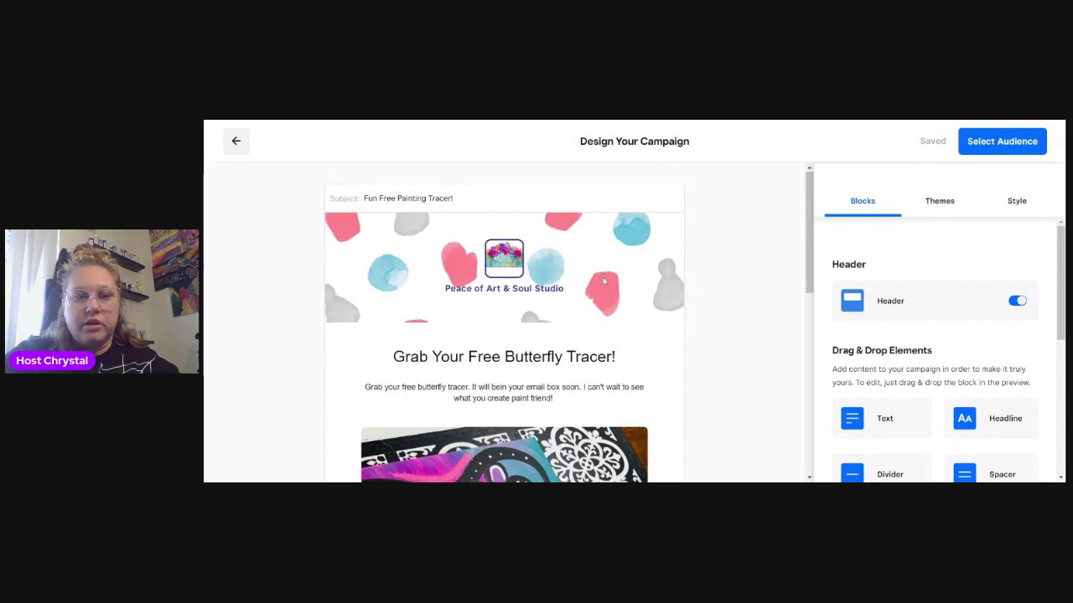
Review the email layout from header to footer and browse the available campaign themes.
scroll(604, 281, down, 1)
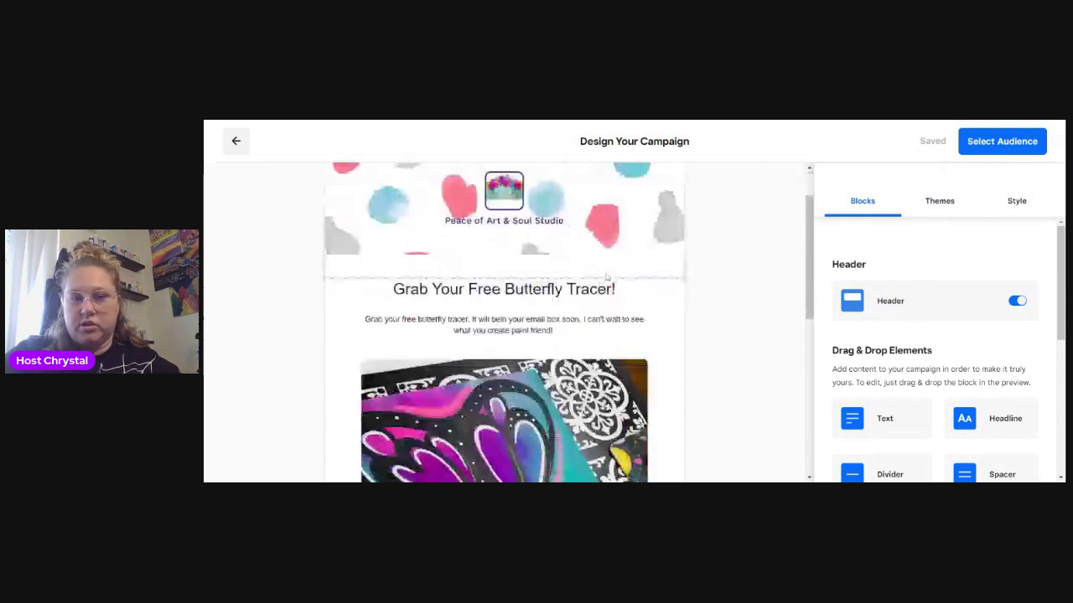
scroll(605, 276, down, 1)
scroll(634, 268, up, 1)
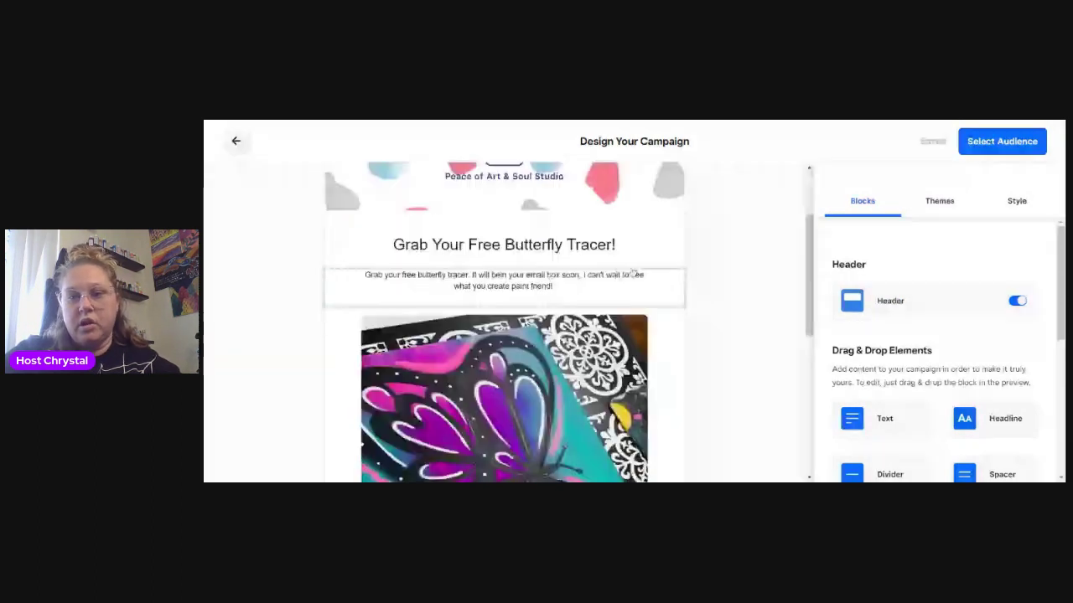
scroll(752, 271, down, 2)
scroll(753, 271, down, 2)
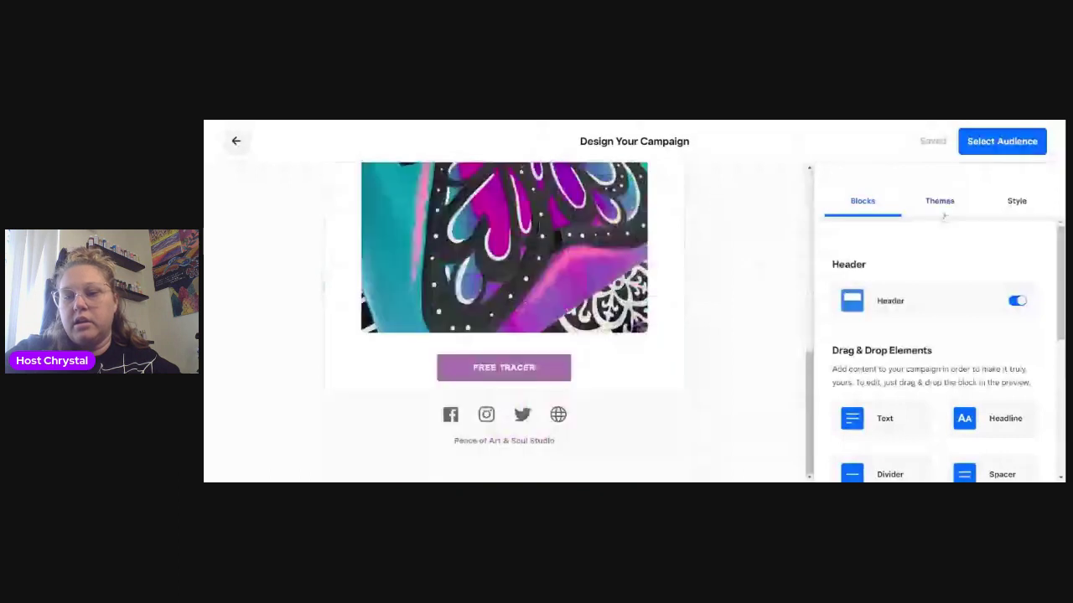
click(940, 202)
scroll(932, 326, down, 6)
scroll(932, 326, down, 2)
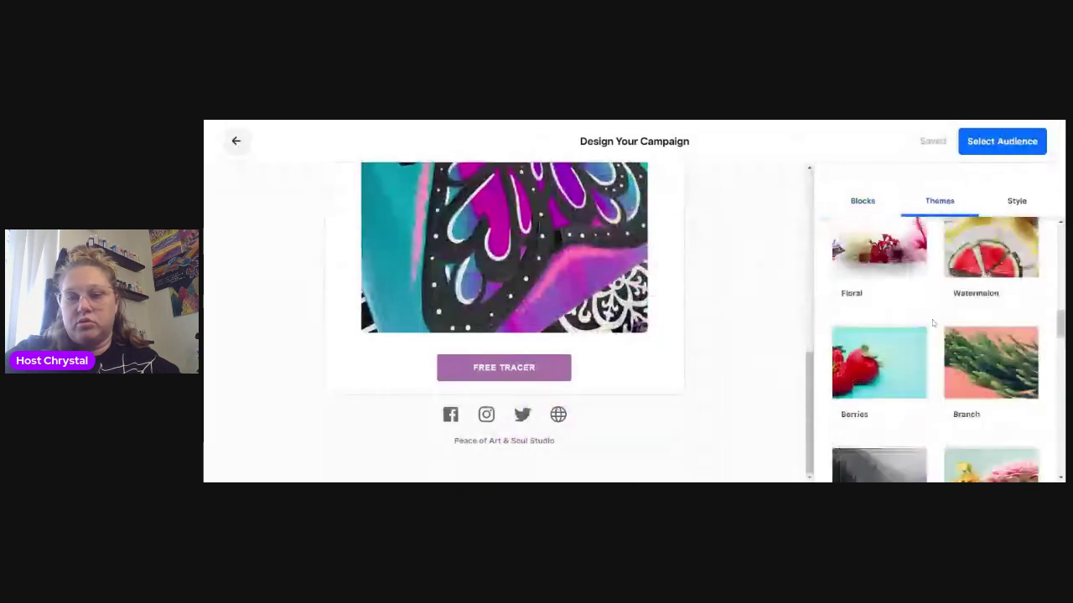
scroll(932, 324, down, 4)
scroll(938, 306, up, 3)
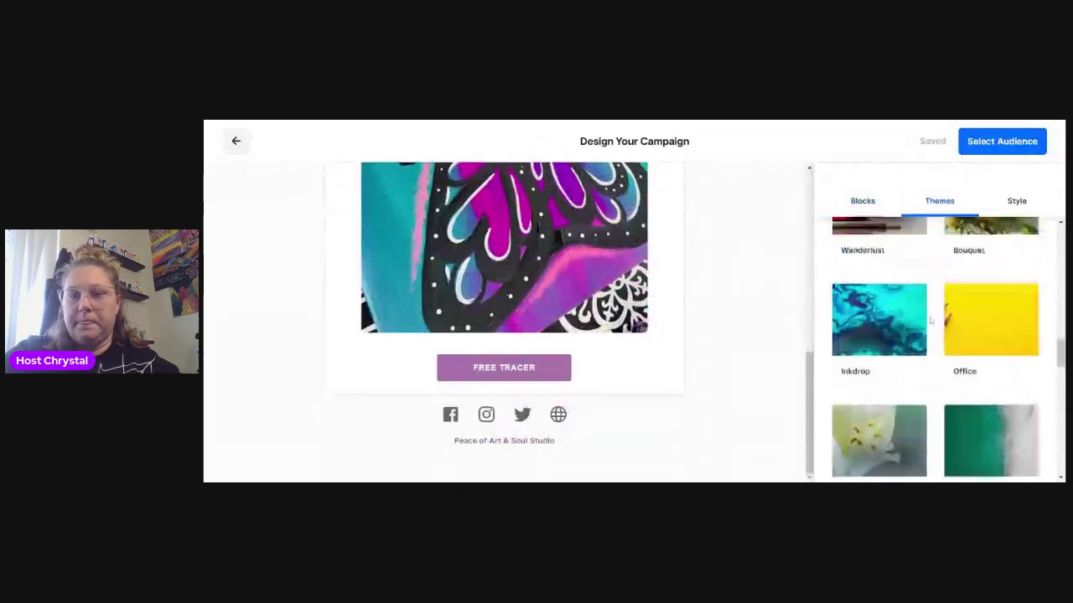
scroll(939, 305, up, 2)
Go to the campaign's audience selection and choose a custom audience with the Regulars group.
click(1002, 140)
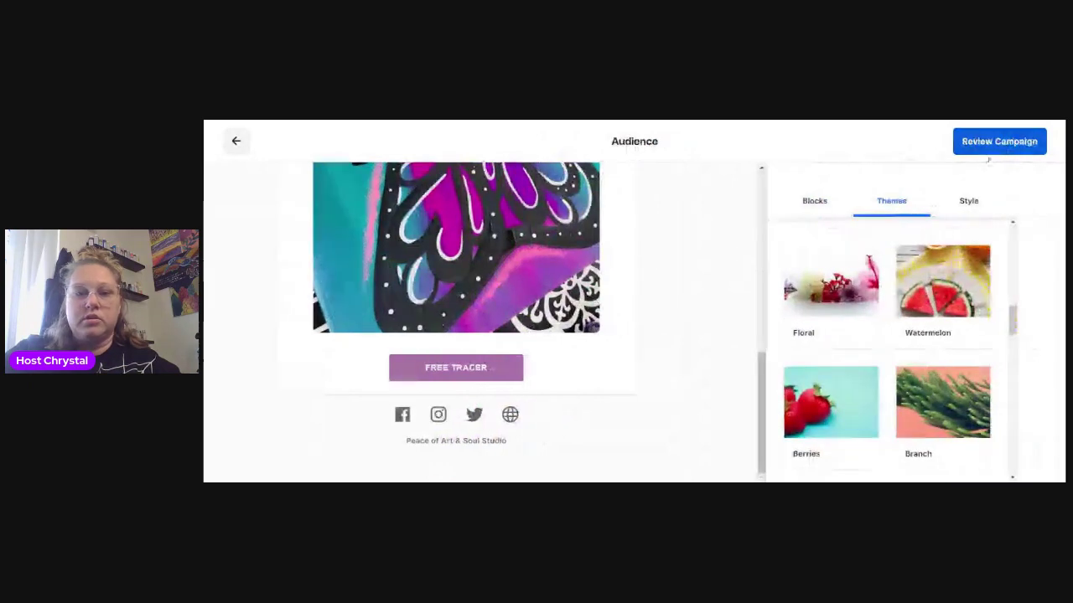
scroll(407, 309, down, 3)
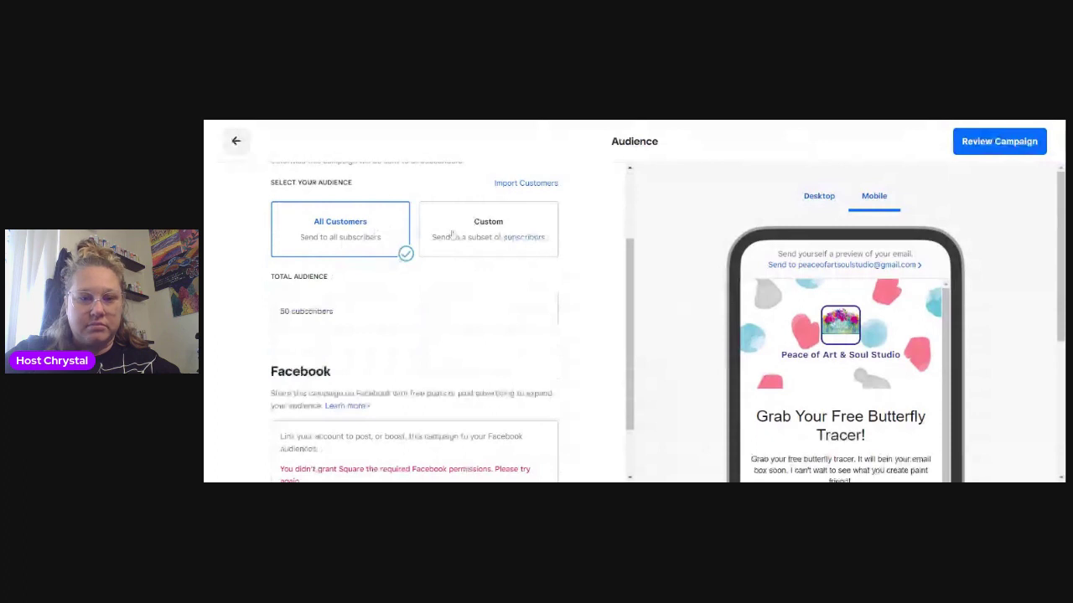
click(453, 236)
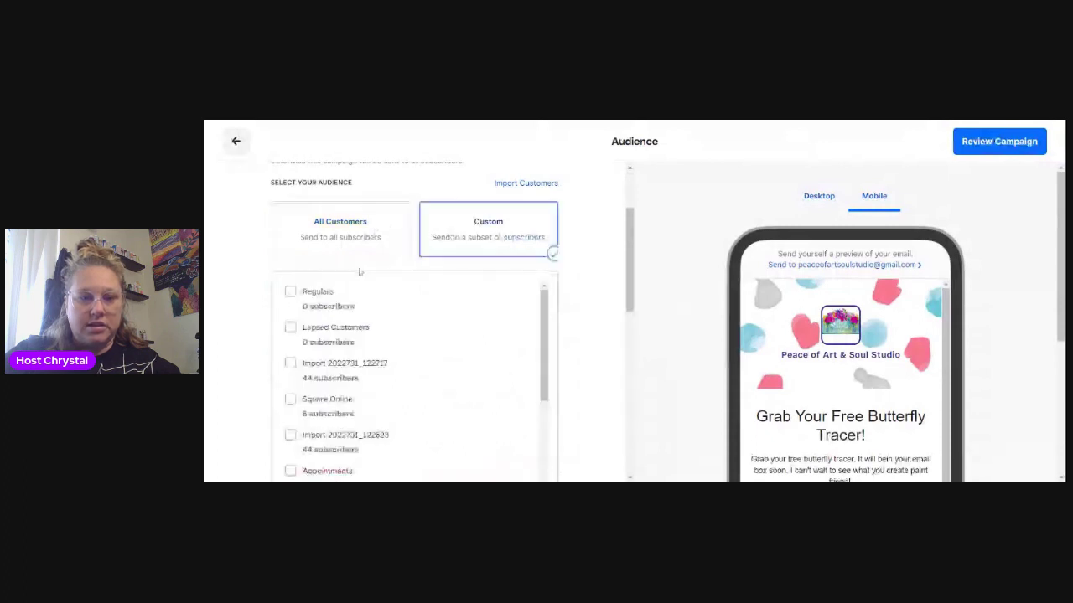
click(290, 292)
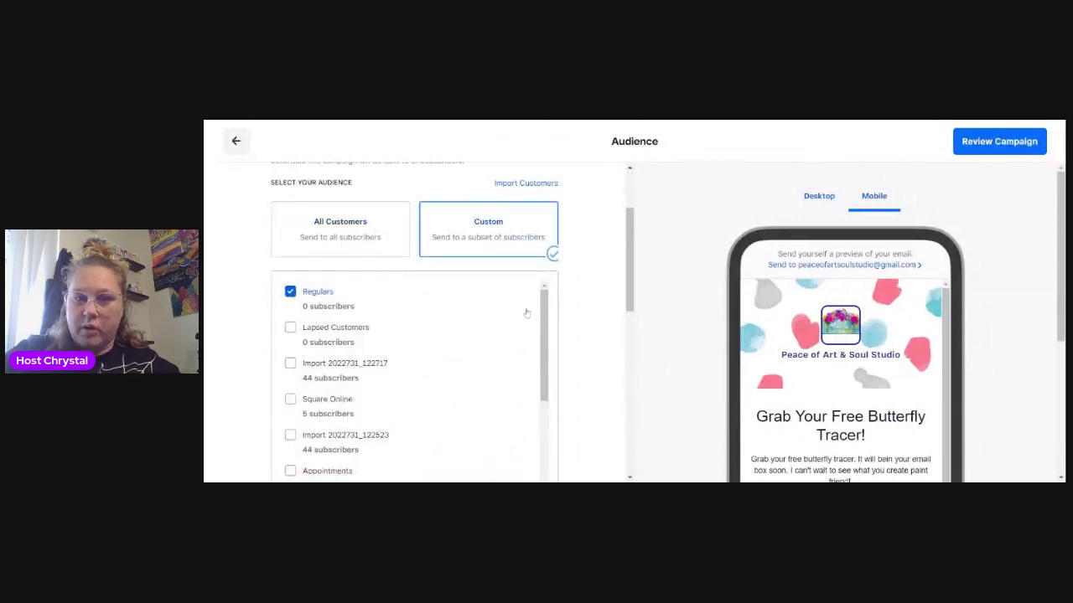
Check the visited-locations filter and connect the Facebook account for sharing the campaign.
scroll(544, 308, up, 2)
scroll(545, 309, down, 6)
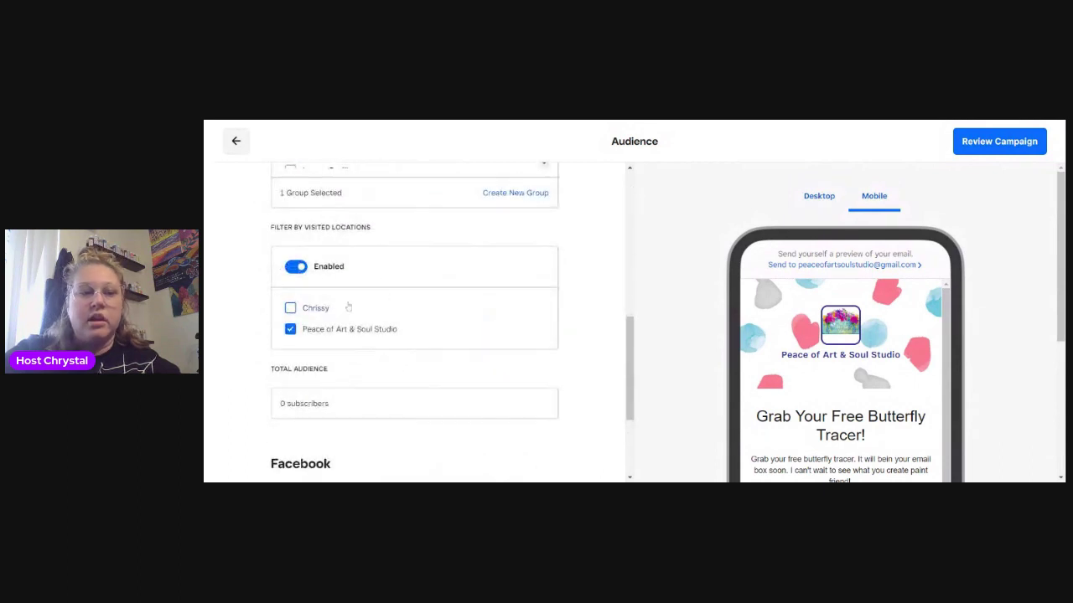
scroll(306, 307, down, 1)
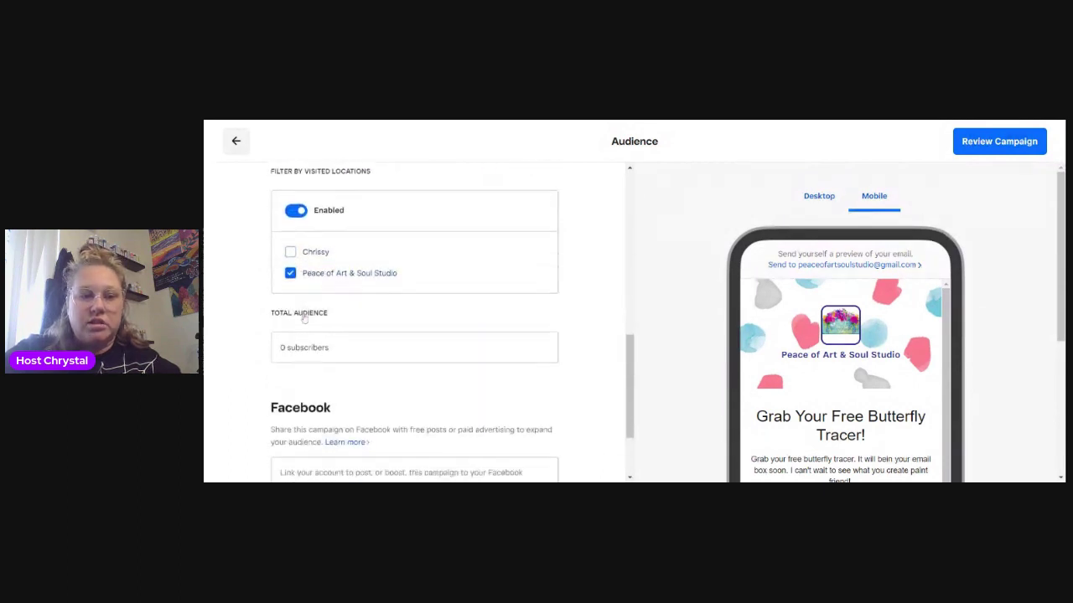
scroll(302, 308, down, 2)
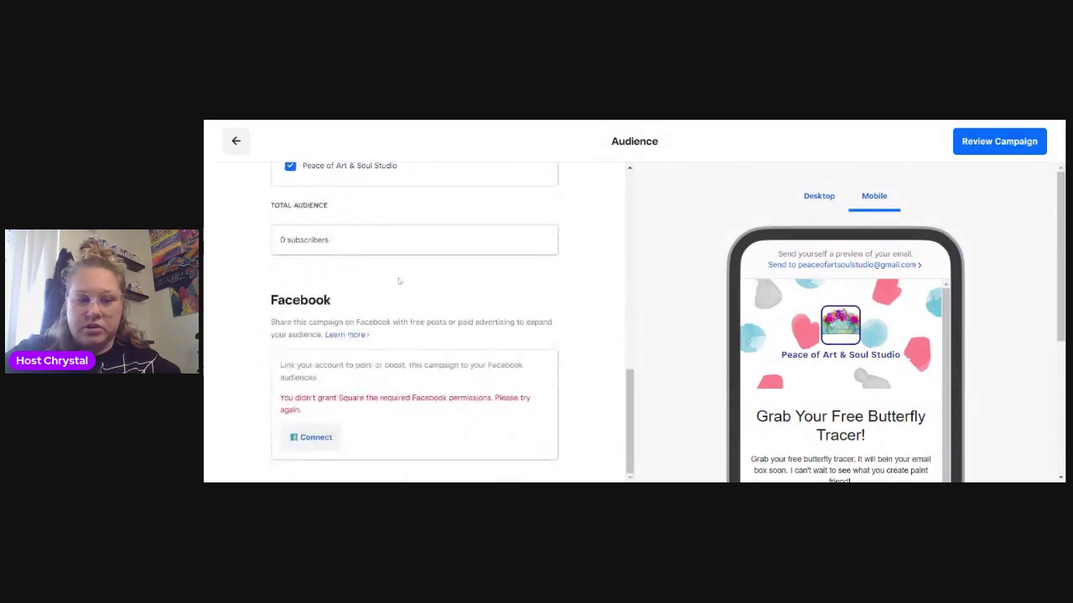
click(324, 438)
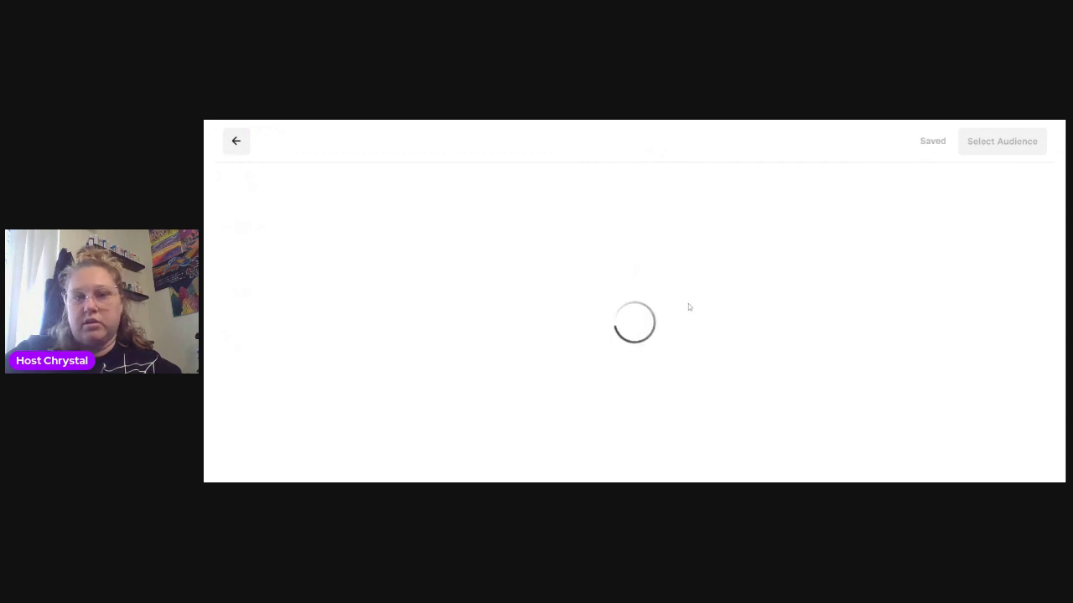
Return to the audience selection from the campaign design and set a custom audience with the Regulars group again.
scroll(736, 282, down, 6)
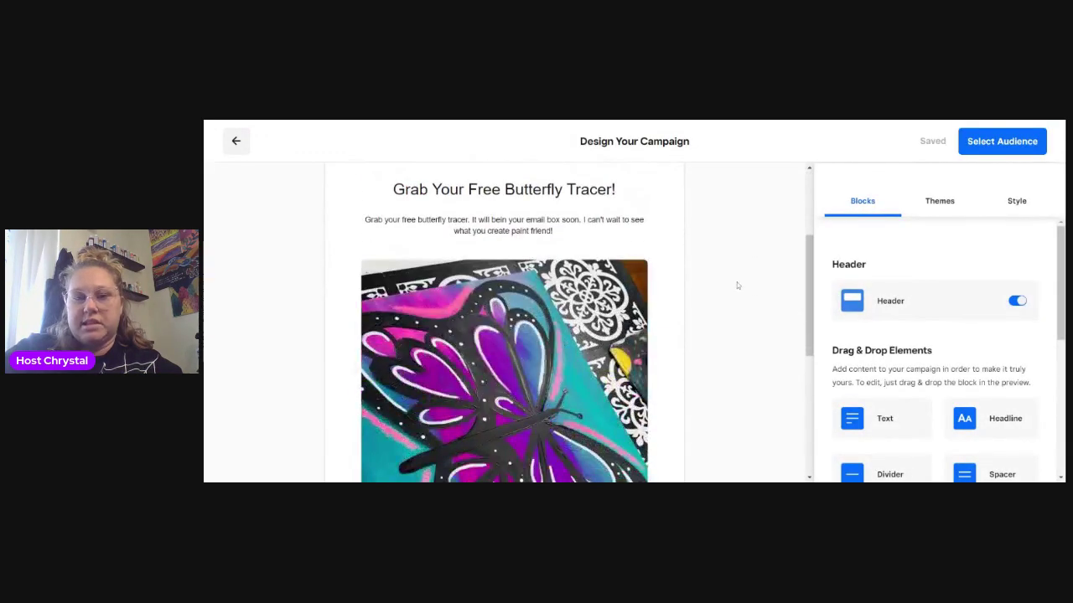
click(996, 142)
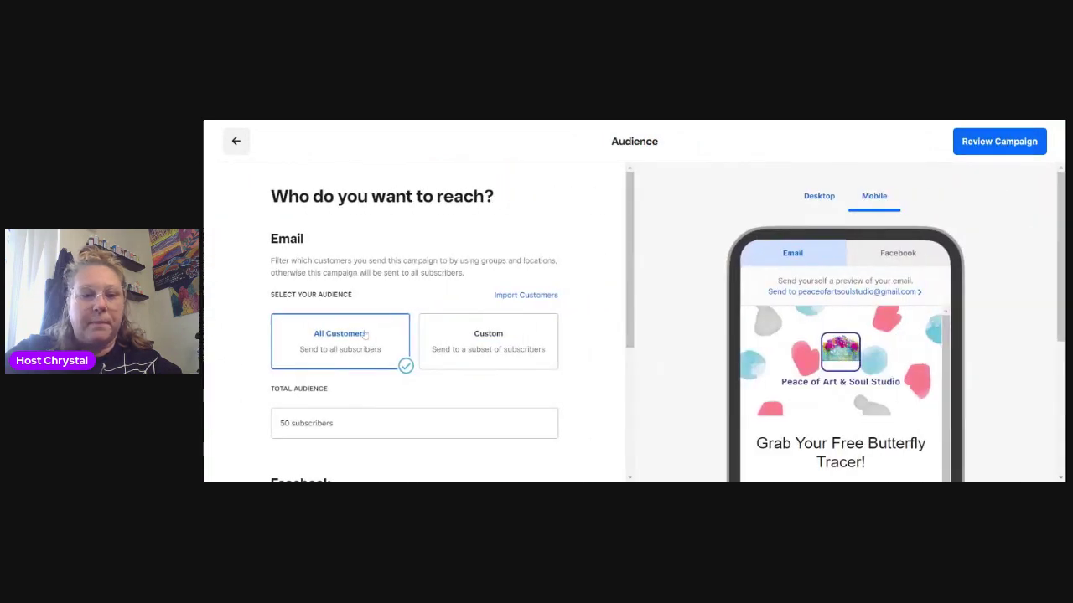
scroll(472, 240, down, 3)
click(490, 199)
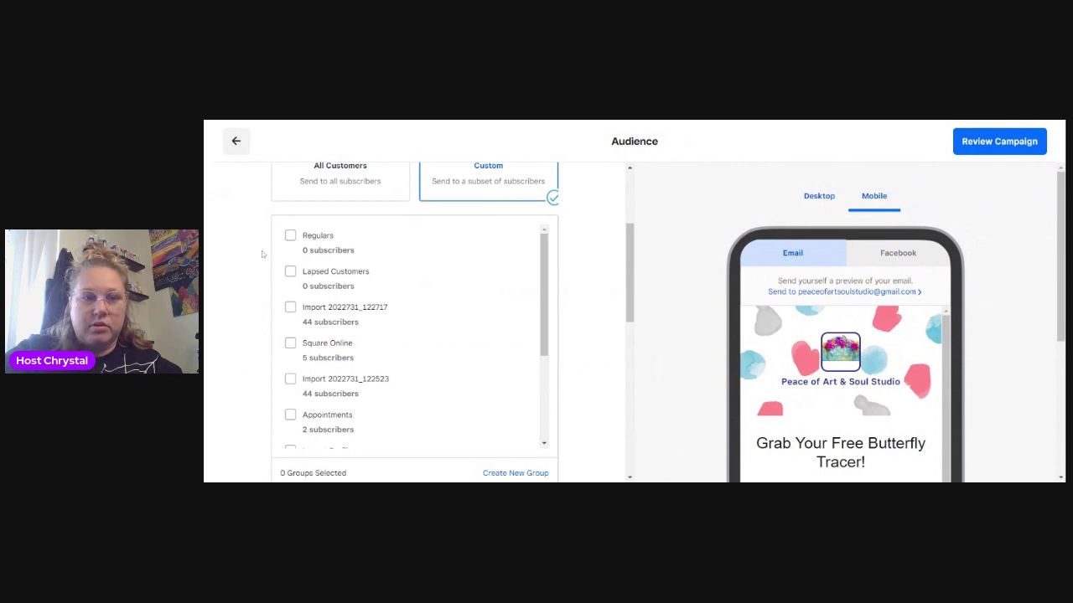
click(290, 235)
Review the remaining subscriber groups, the visited-locations filter and the Facebook posting settings.
scroll(364, 278, down, 1)
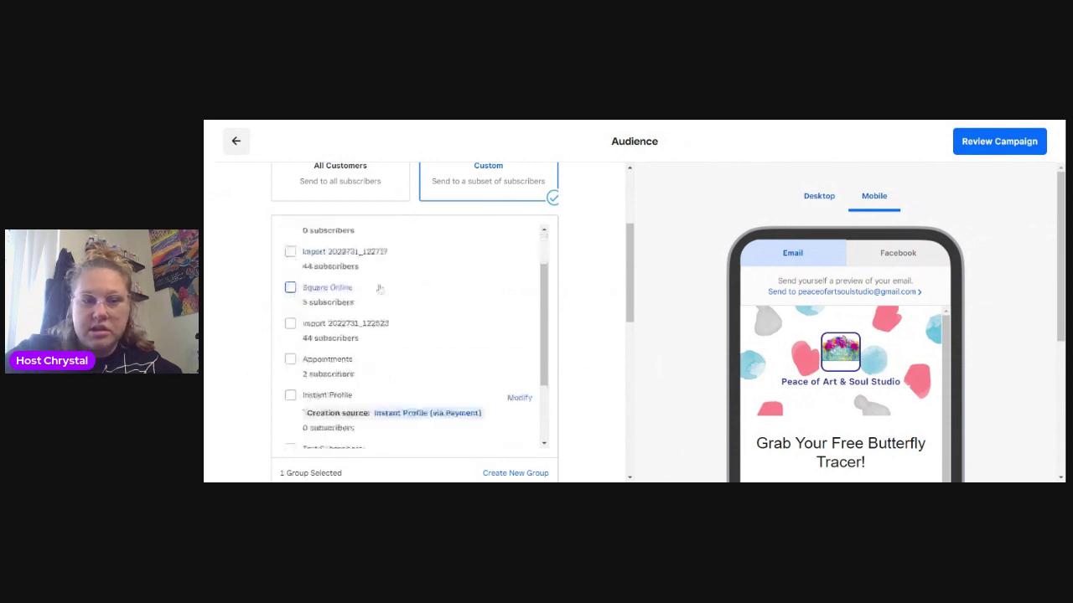
scroll(378, 288, down, 6)
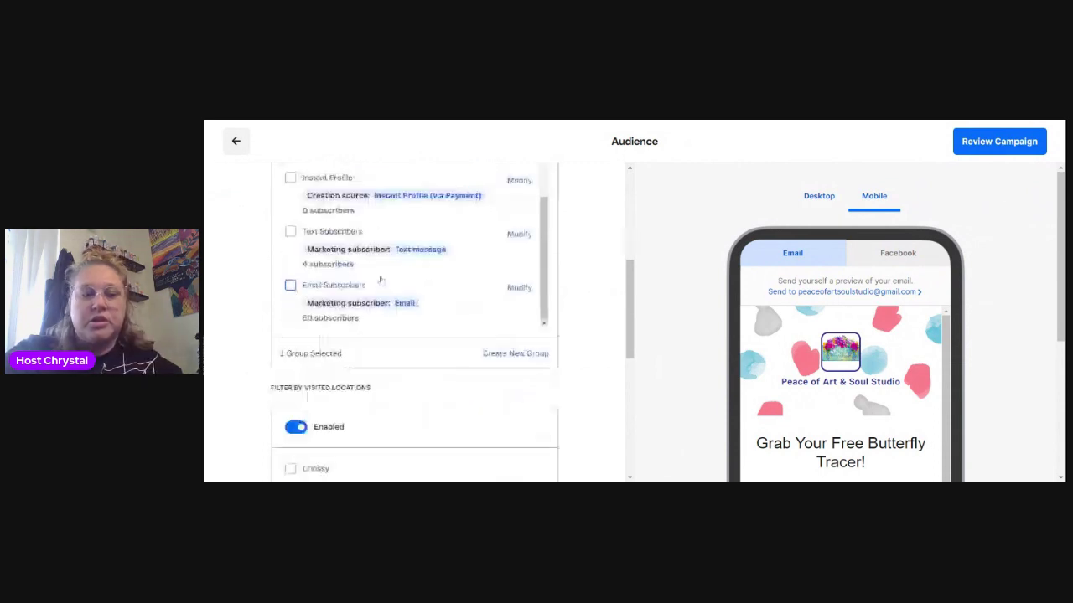
scroll(375, 280, down, 4)
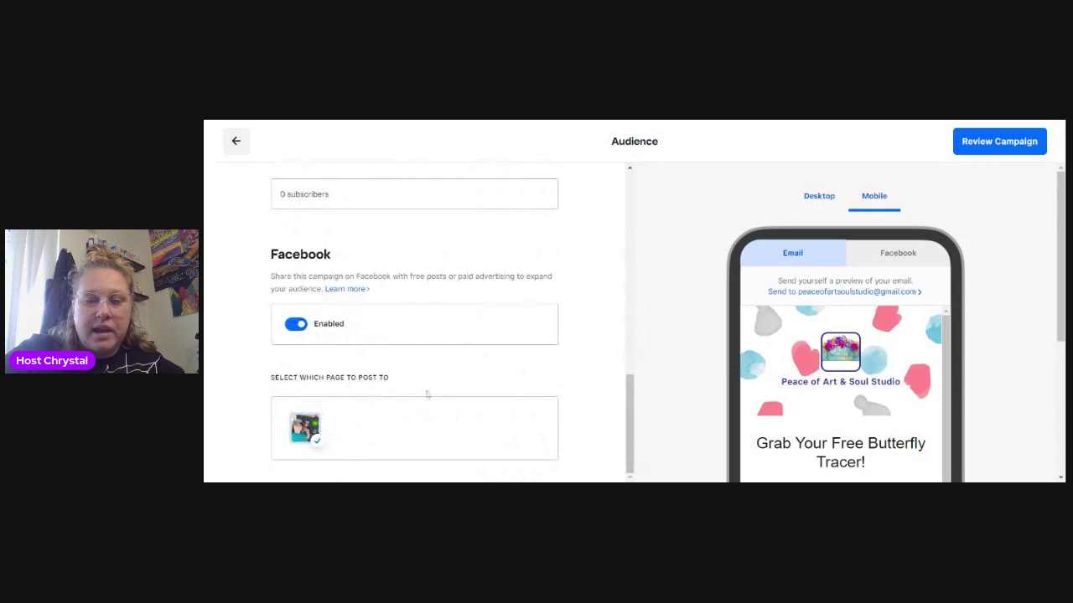
scroll(457, 399, up, 10)
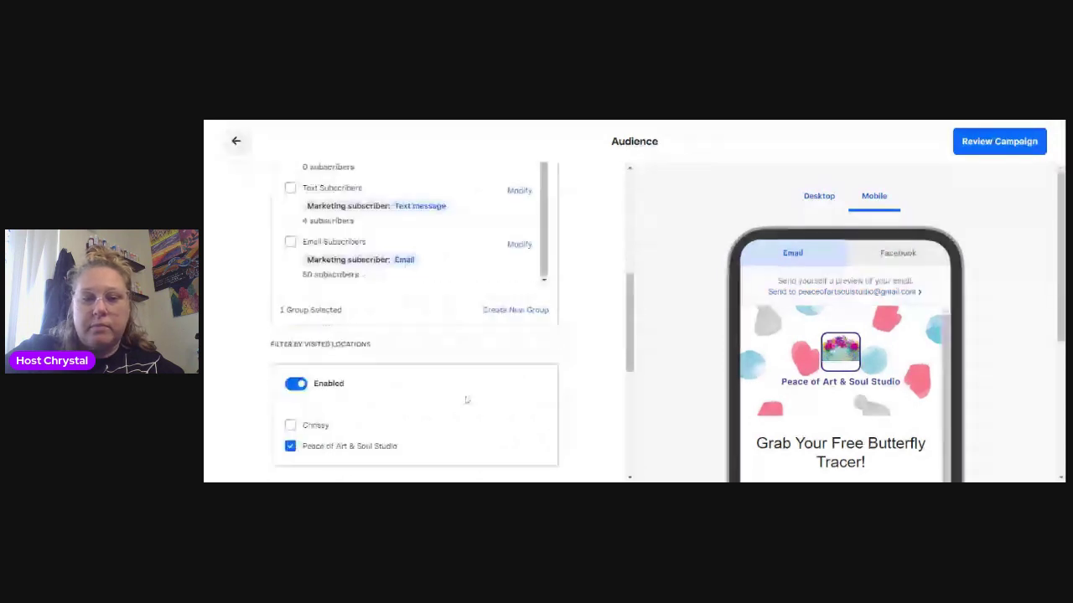
scroll(570, 335, down, 10)
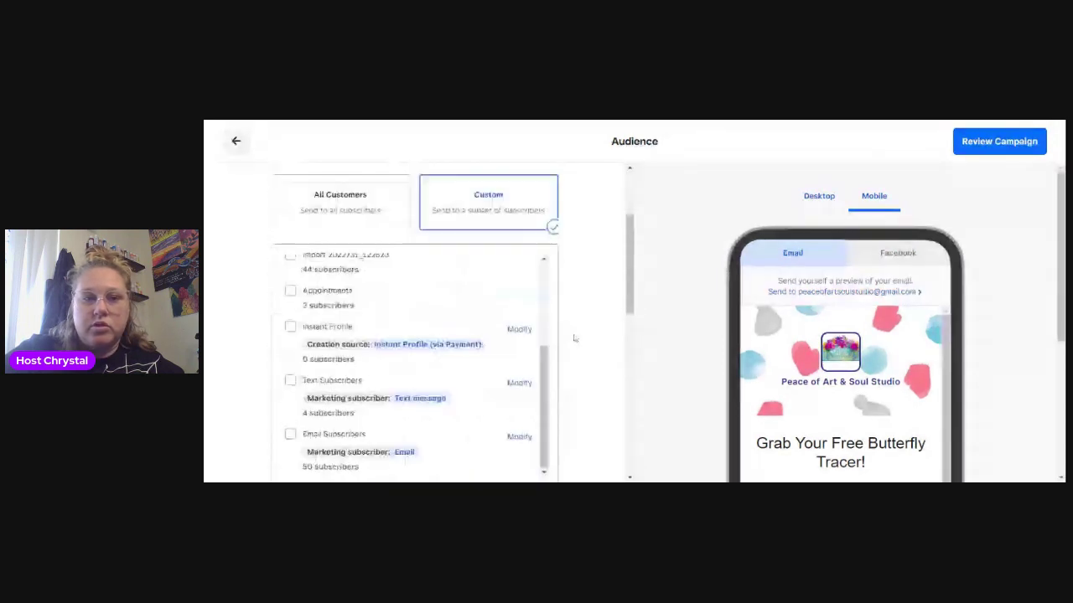
Proceed to the campaign review and check the send summary and the option for resending unopened emails.
click(1006, 145)
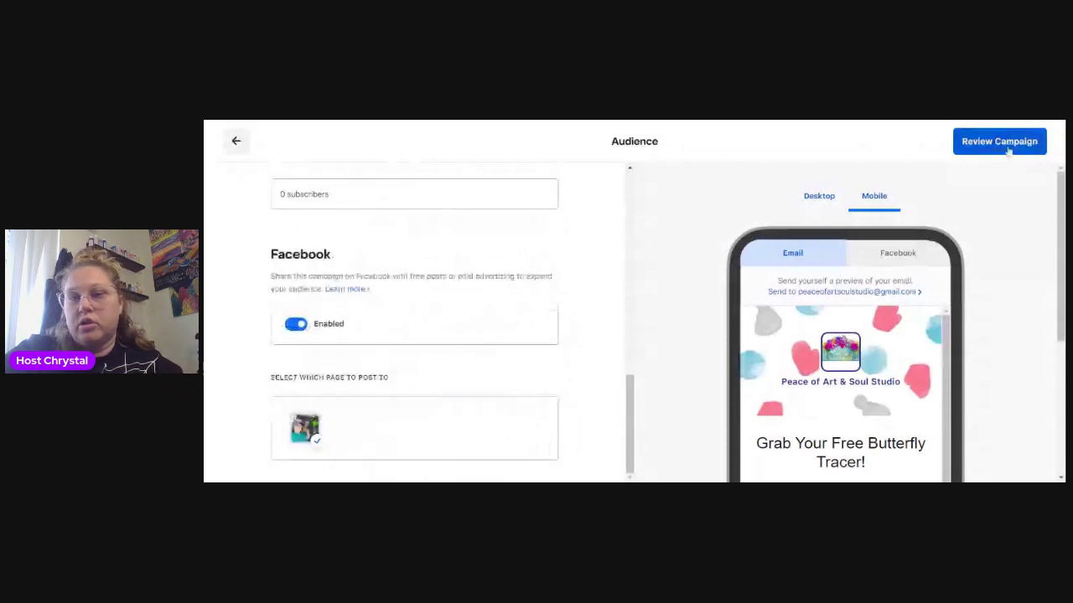
scroll(463, 307, down, 5)
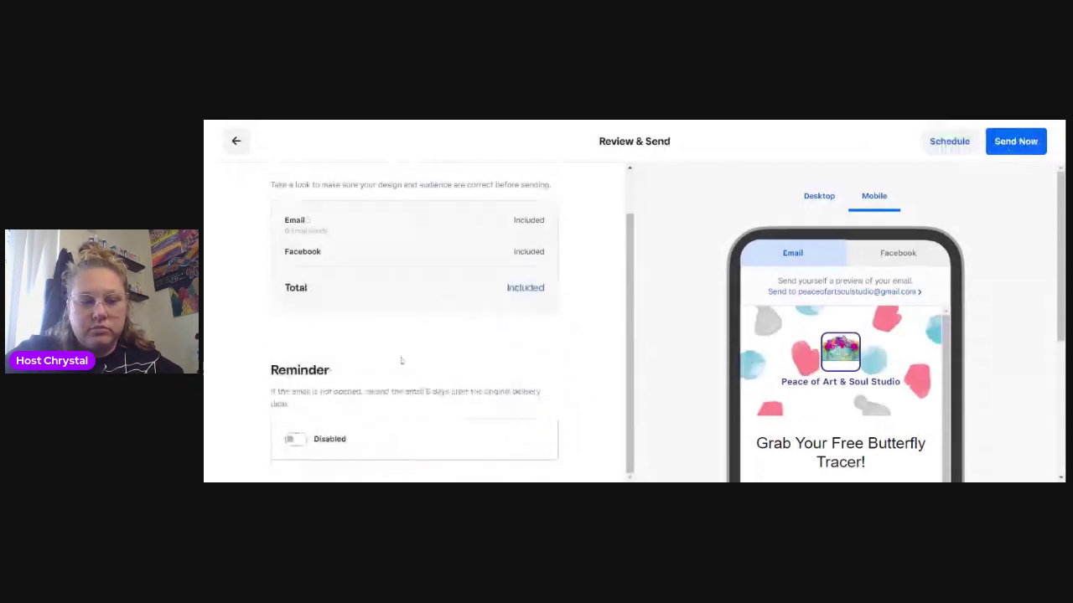
scroll(400, 345, up, 2)
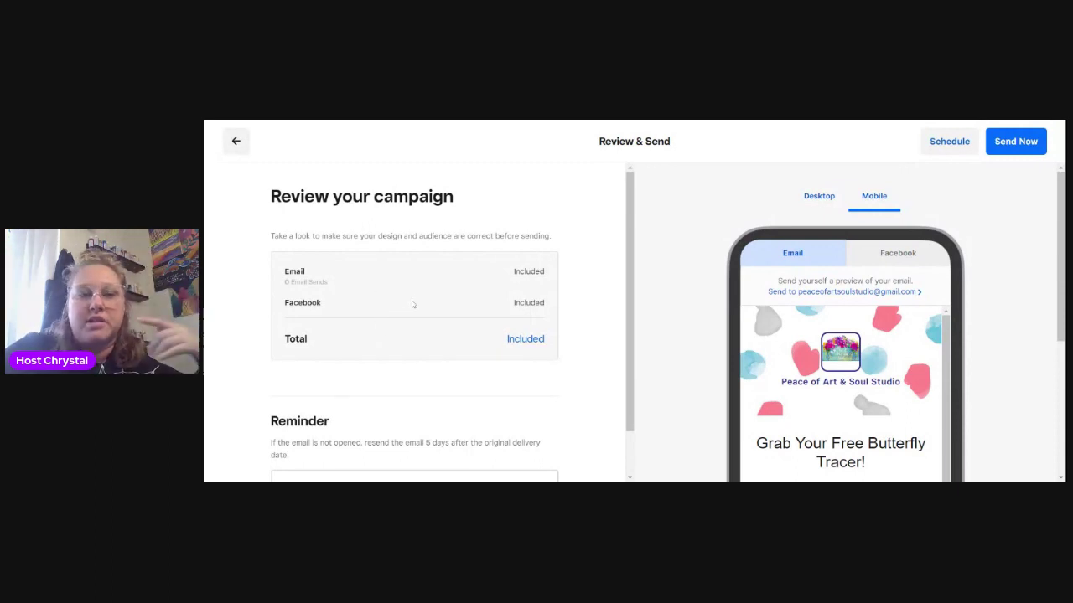
scroll(411, 302, down, 1)
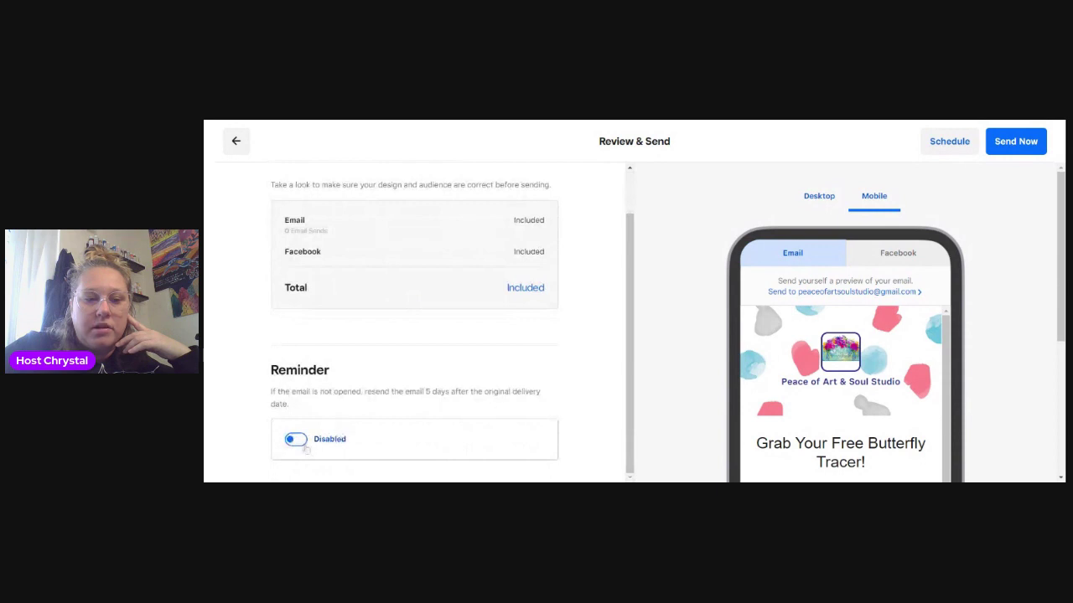
click(295, 439)
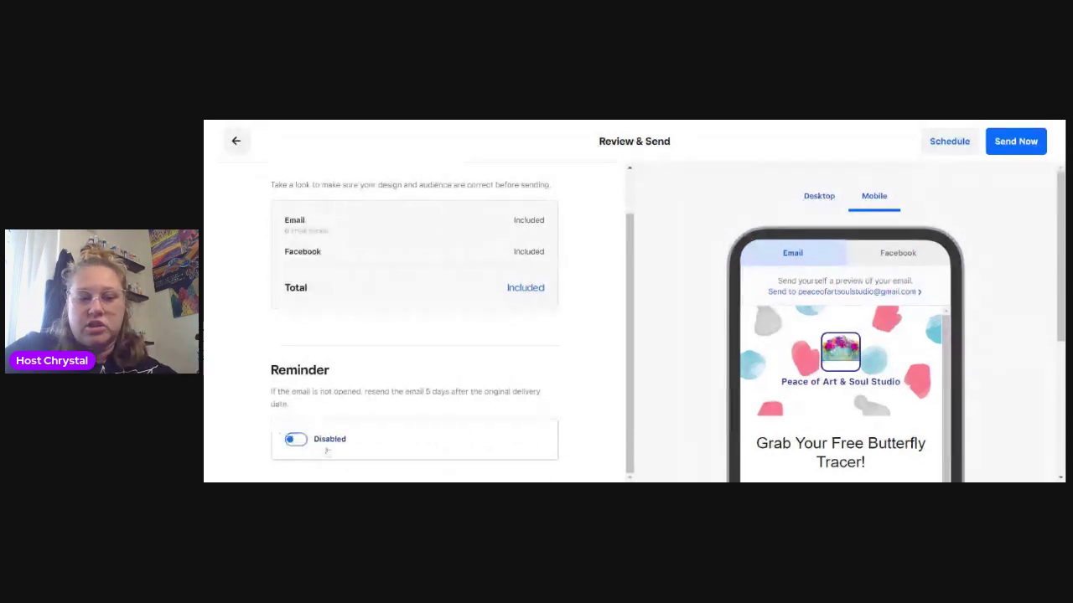
click(295, 439)
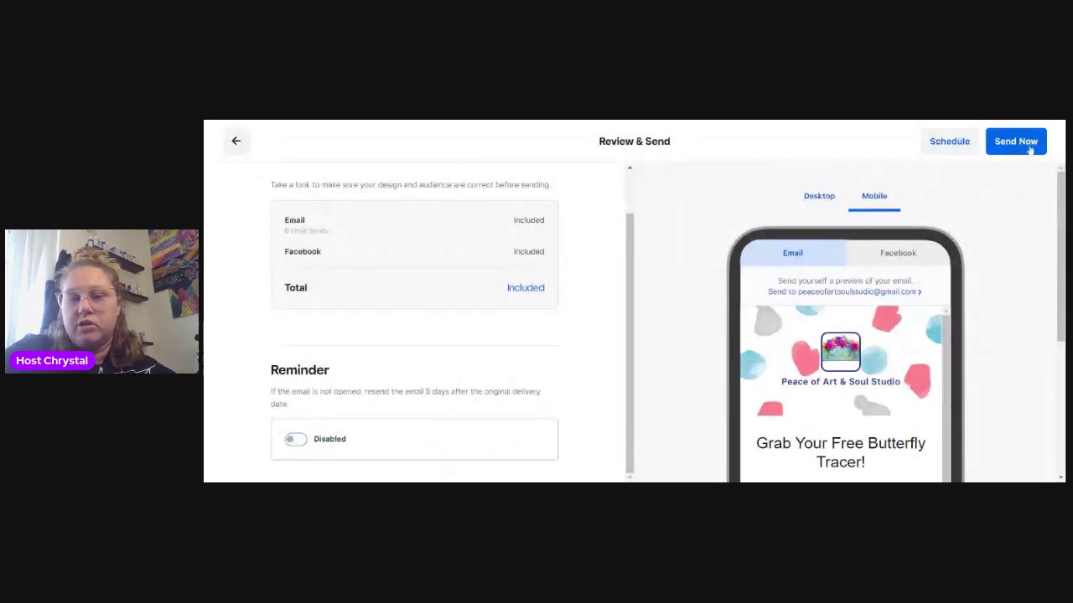
Proofread the headline, body text and butterfly image in the campaign's mobile email preview.
scroll(430, 376, up, 2)
scroll(838, 394, down, 4)
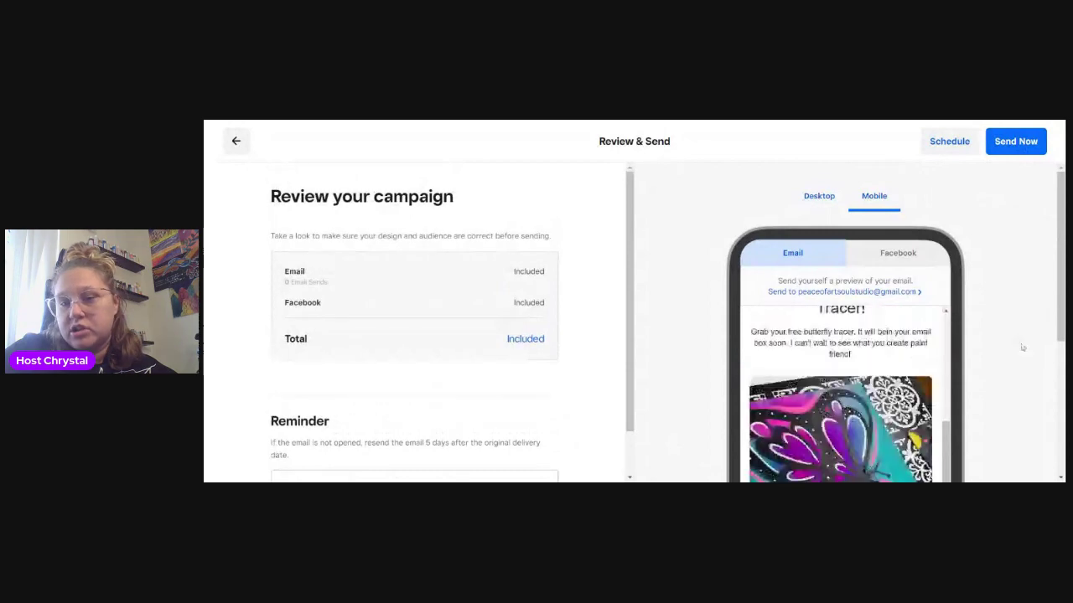
scroll(1022, 347, down, 2)
scroll(865, 393, down, 5)
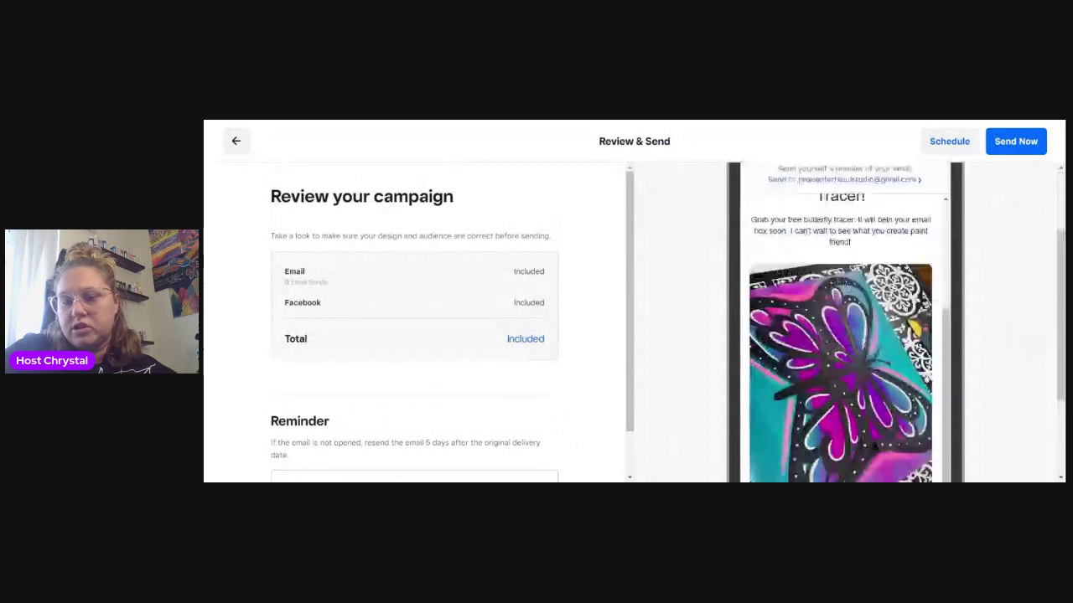
scroll(865, 391, up, 3)
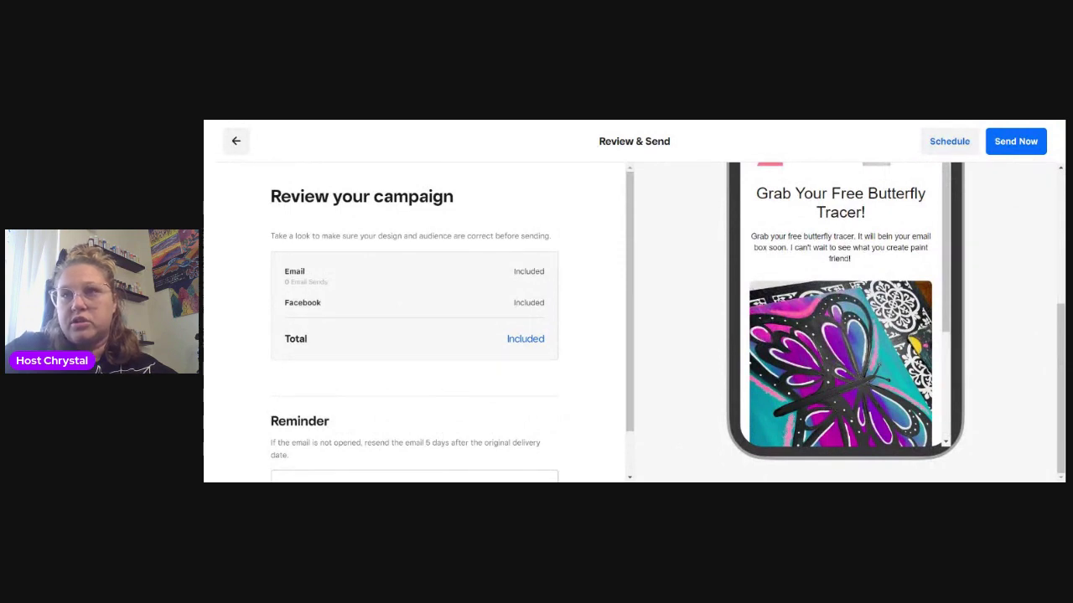
scroll(845, 323, up, 2)
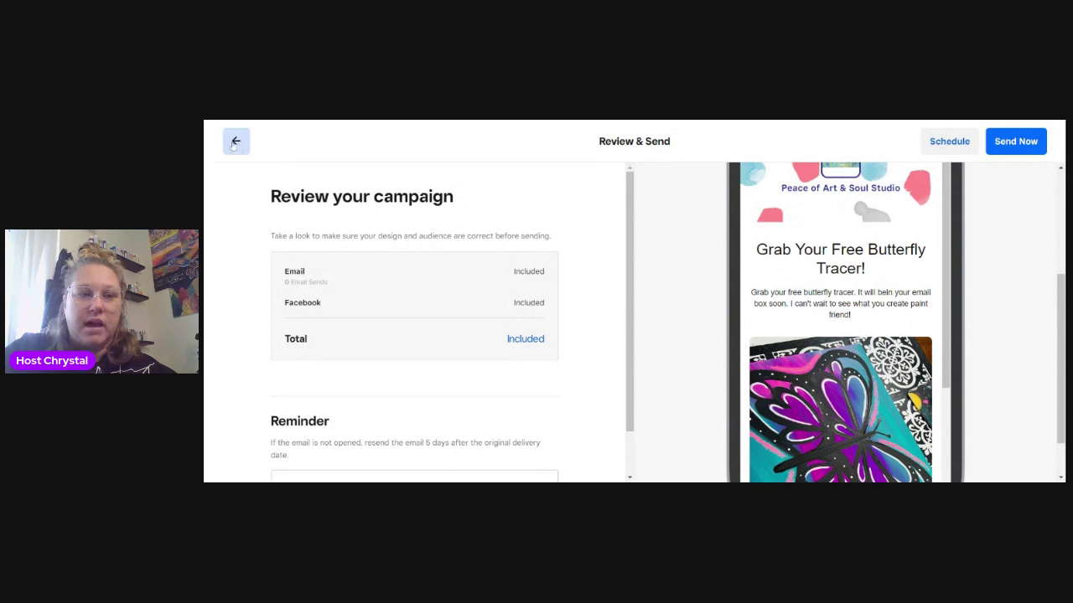
Return to the campaign design and correct the body text to read "It will be in your email box soon".
click(235, 143)
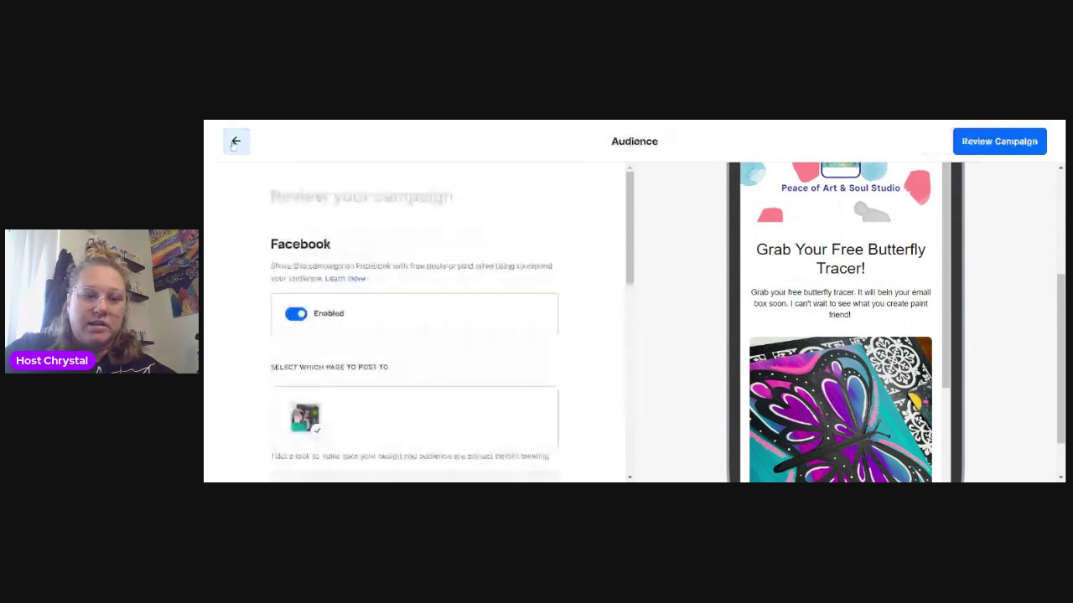
click(236, 142)
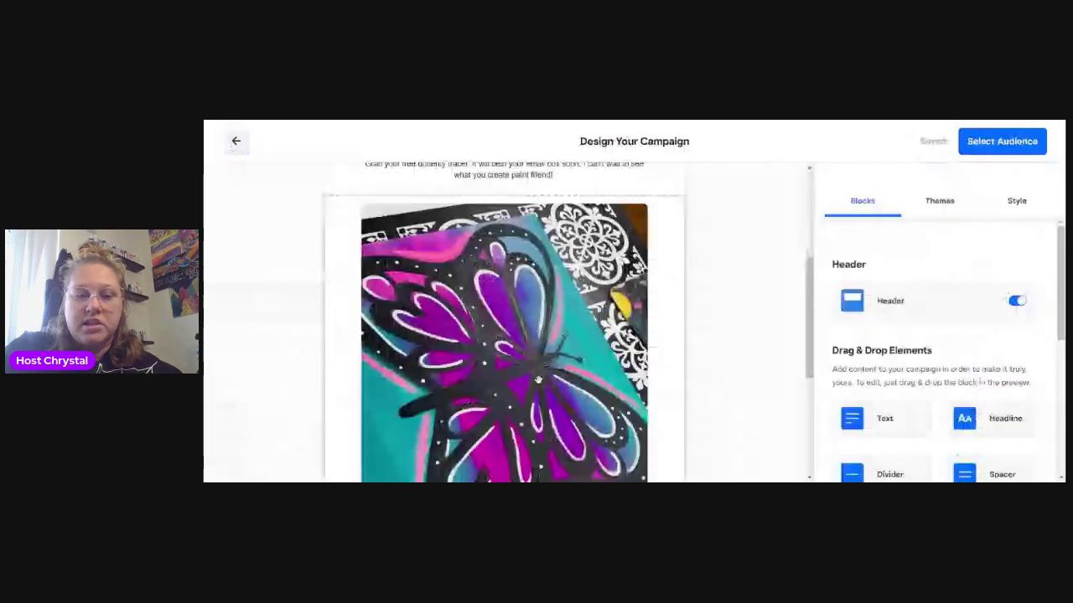
click(503, 169)
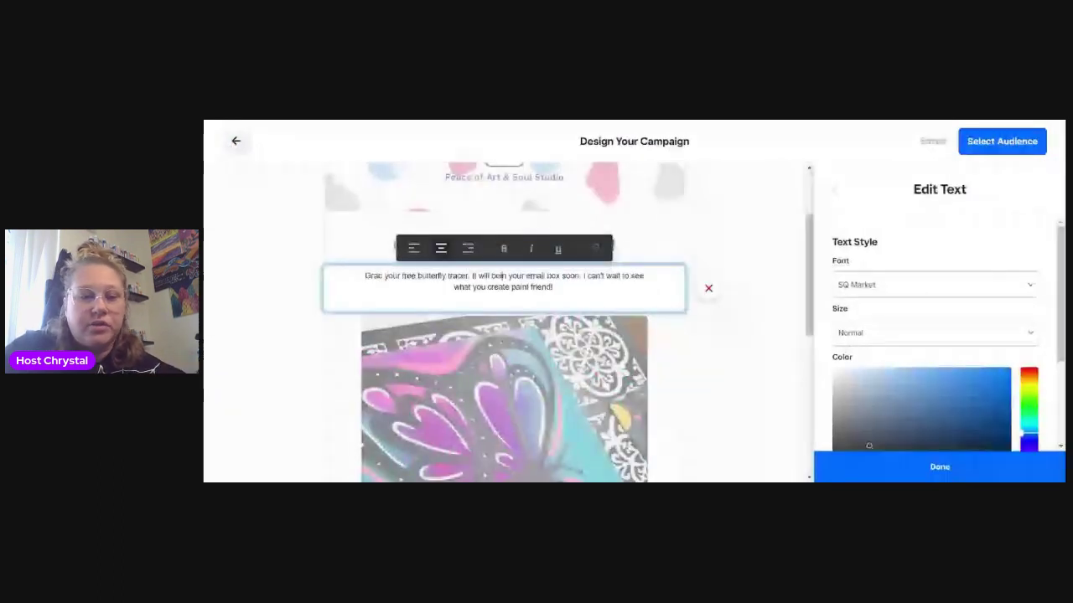
text(i)
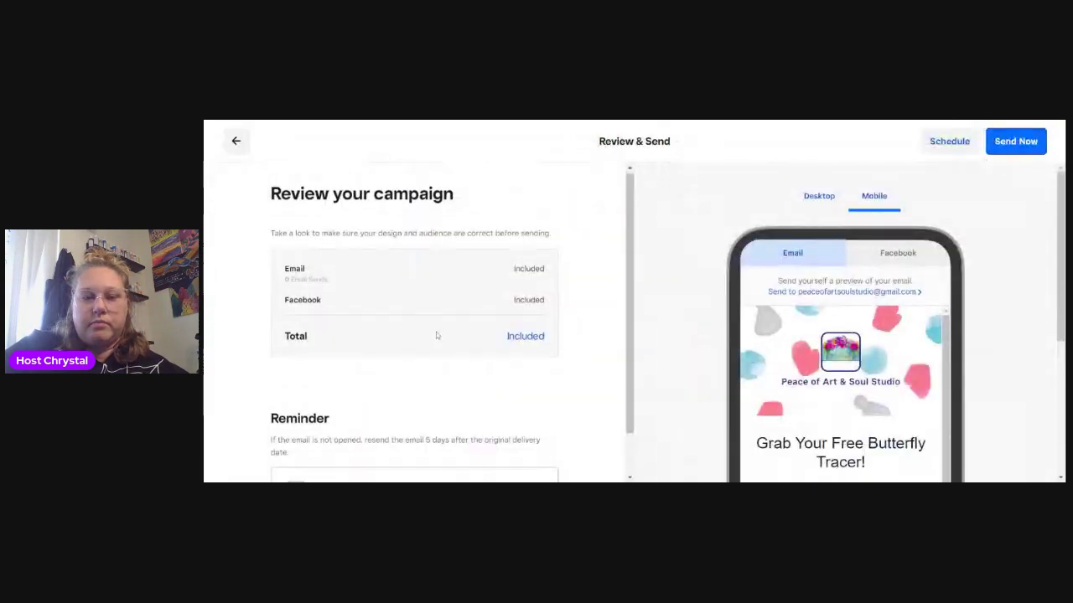
Examine the corrected body text in the mobile previews of the email and the Facebook post.
scroll(436, 332, down, 2)
scroll(791, 388, down, 3)
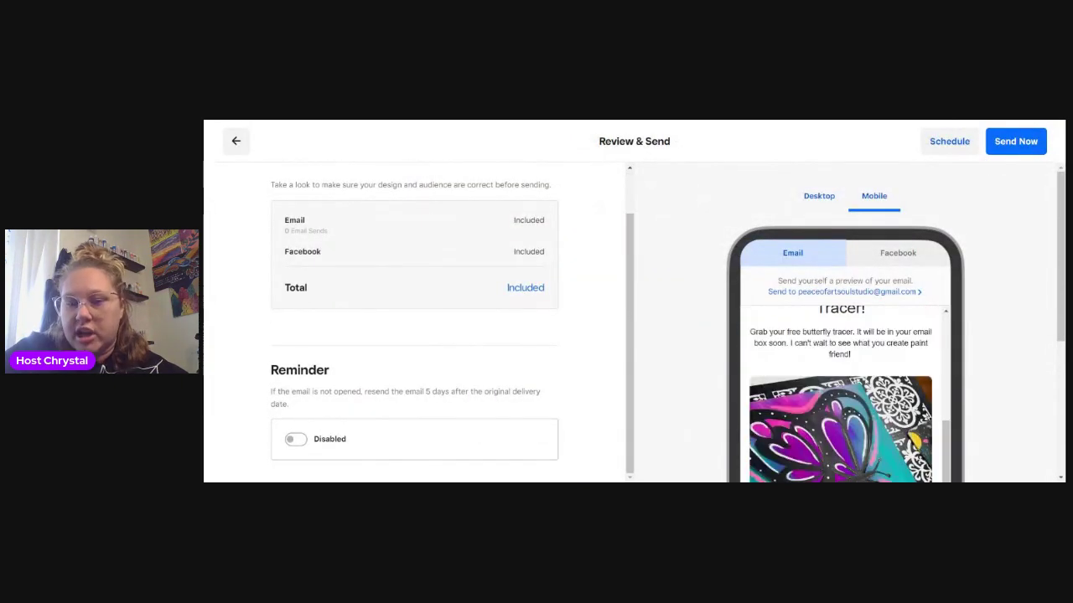
scroll(1005, 348, down, 2)
scroll(898, 312, up, 1)
scroll(898, 311, up, 4)
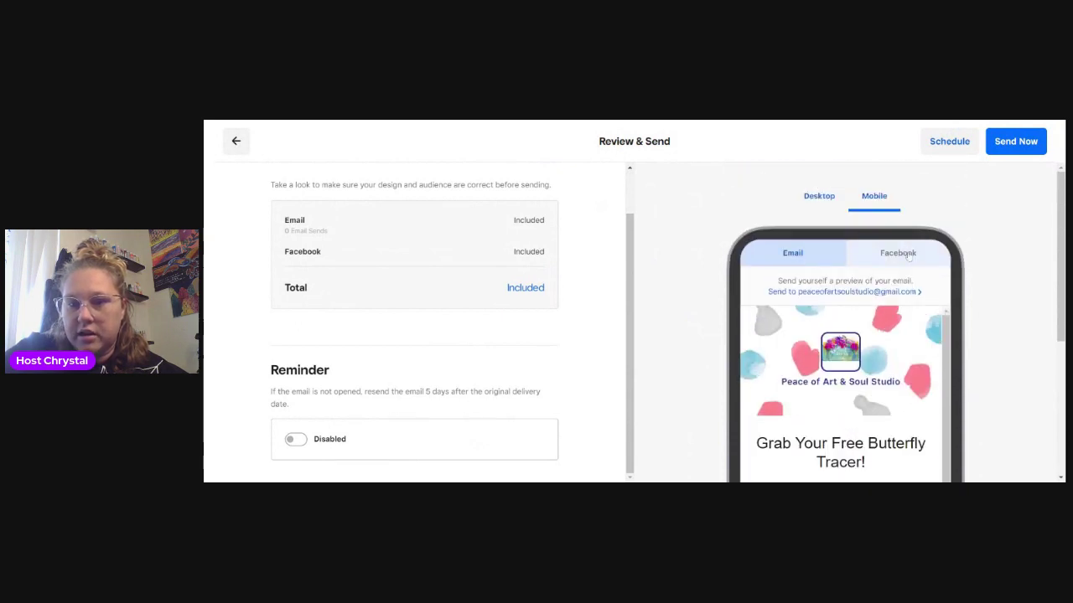
click(903, 251)
click(792, 253)
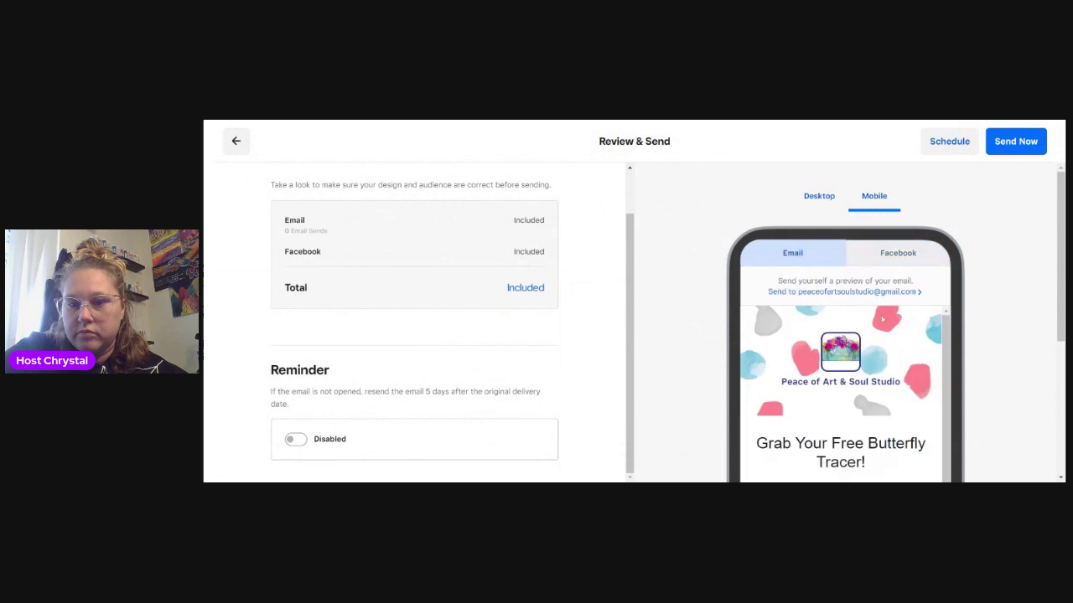
click(897, 252)
scroll(988, 302, down, 1)
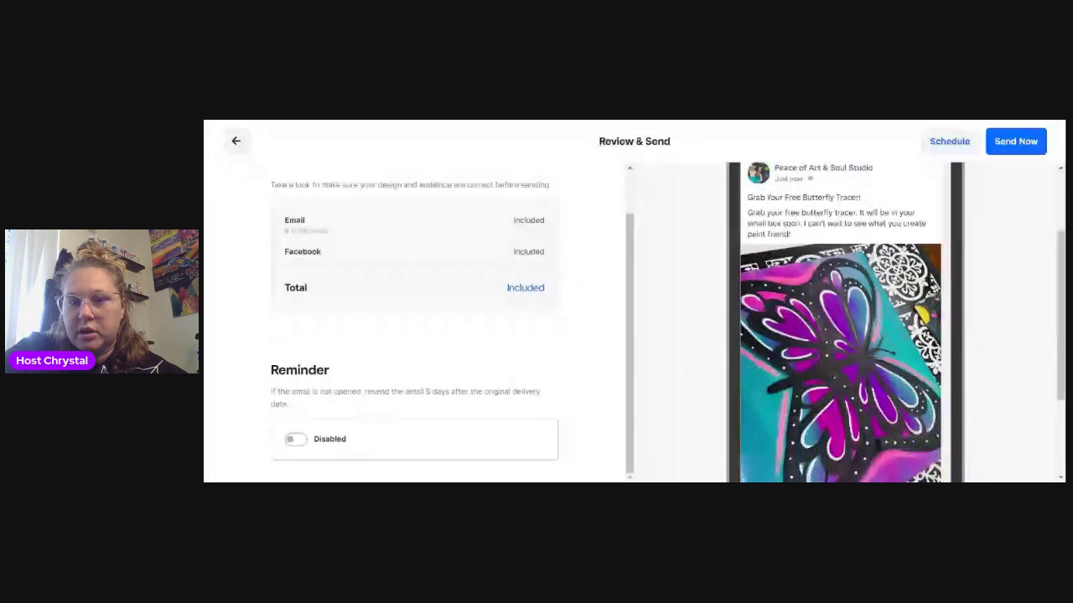
scroll(845, 322, up, 2)
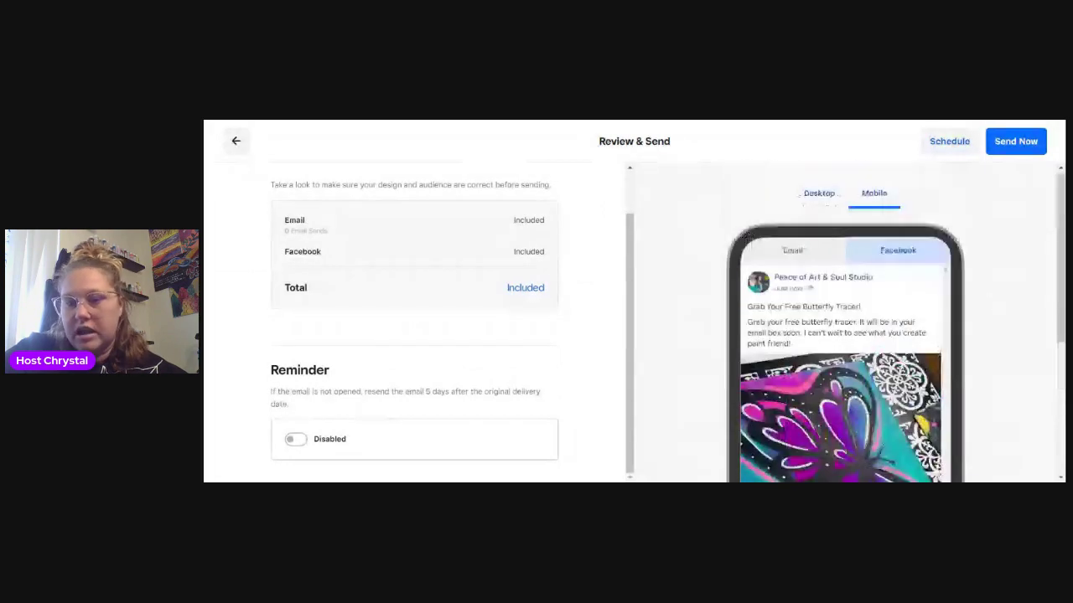
Recheck the email preview, the whole Facebook post with its link caption, and the campaign's send summary.
click(792, 251)
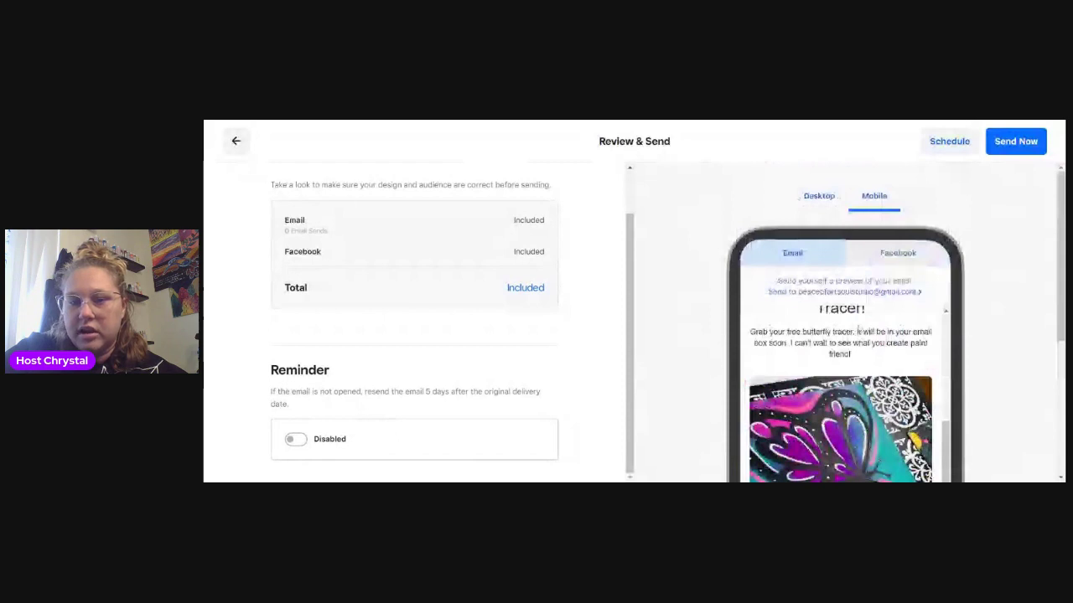
scroll(957, 336, down, 2)
scroll(957, 336, down, 3)
scroll(962, 343, up, 4)
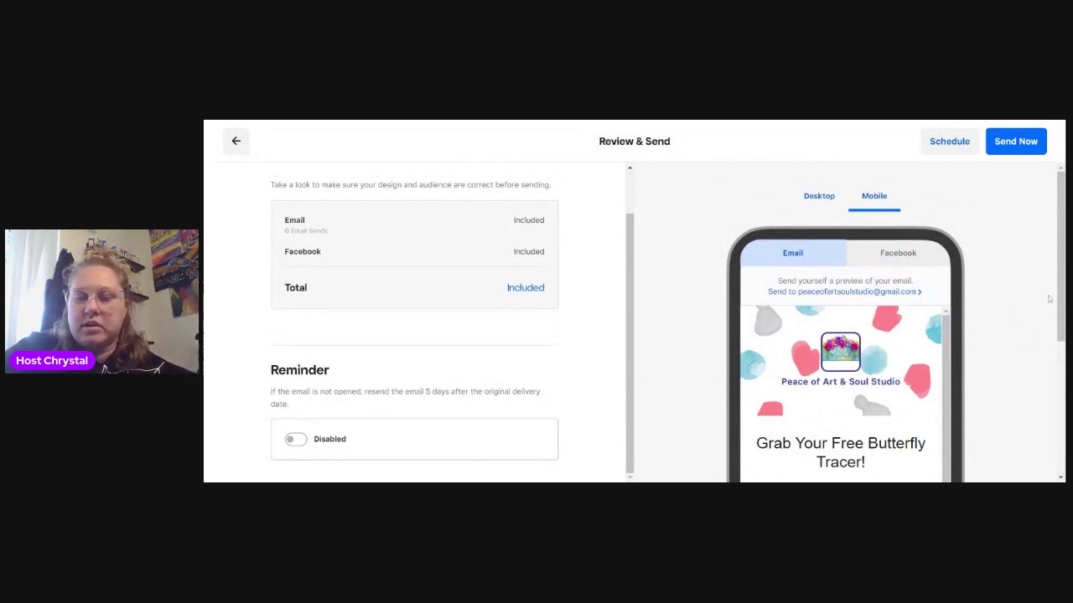
scroll(1043, 302, down, 3)
scroll(1042, 301, up, 4)
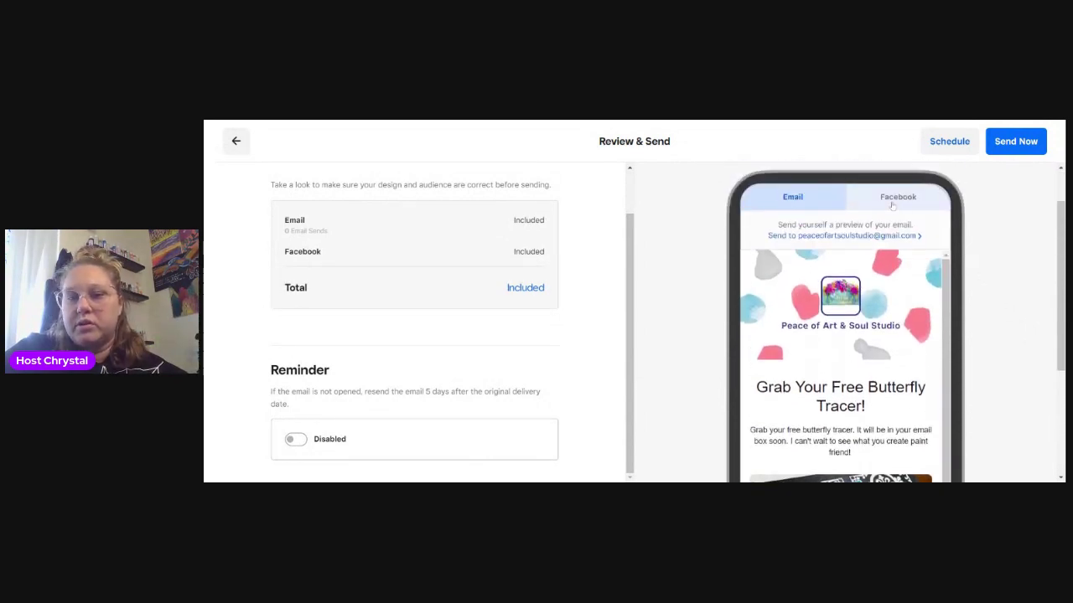
click(893, 203)
scroll(1006, 316, down, 3)
scroll(1007, 315, down, 1)
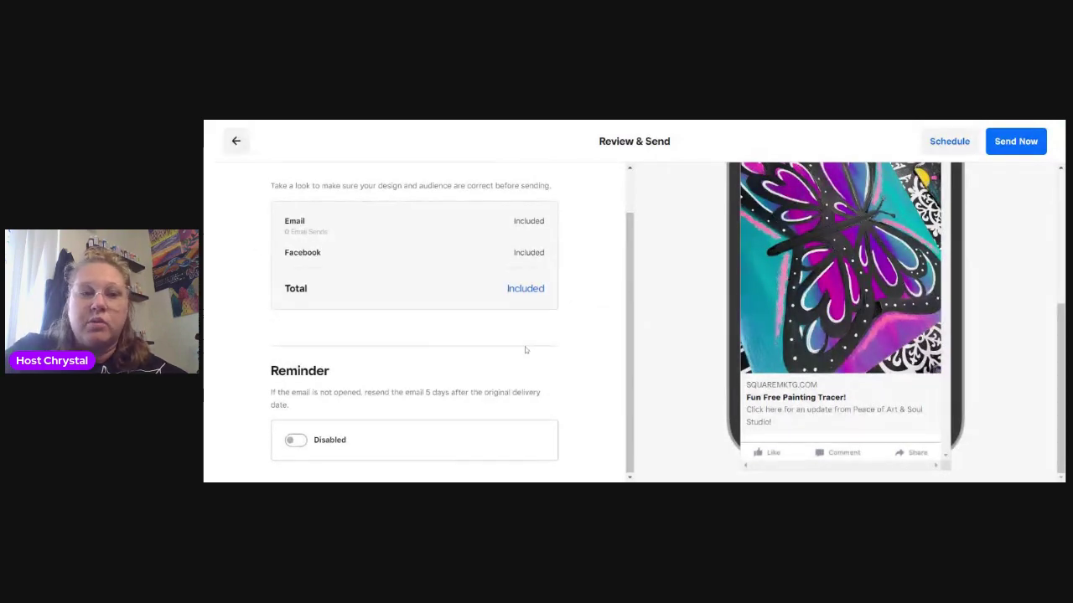
scroll(481, 360, up, 2)
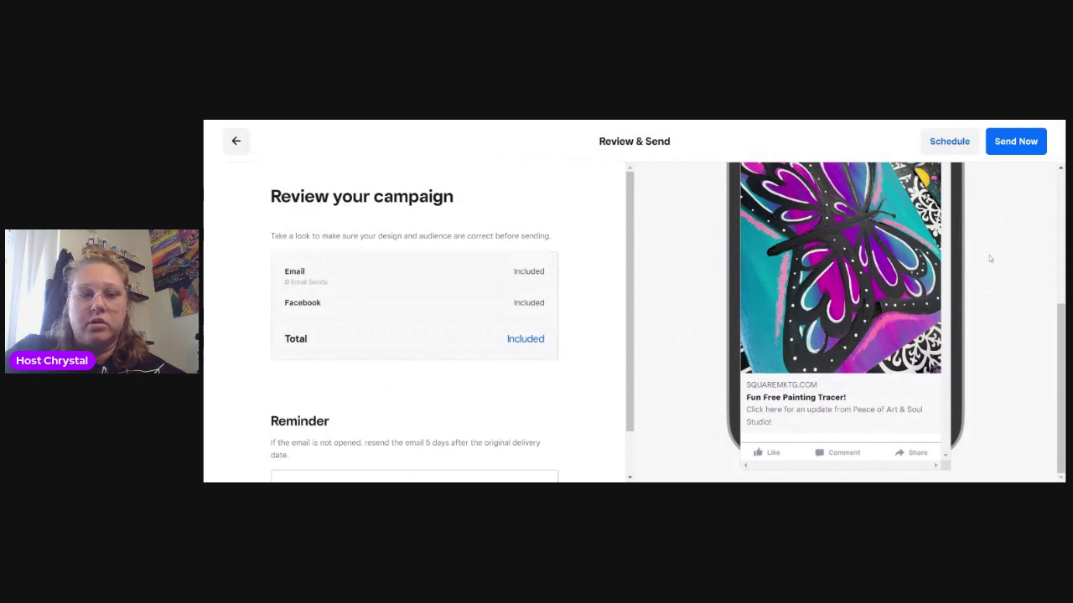
scroll(540, 318, down, 1)
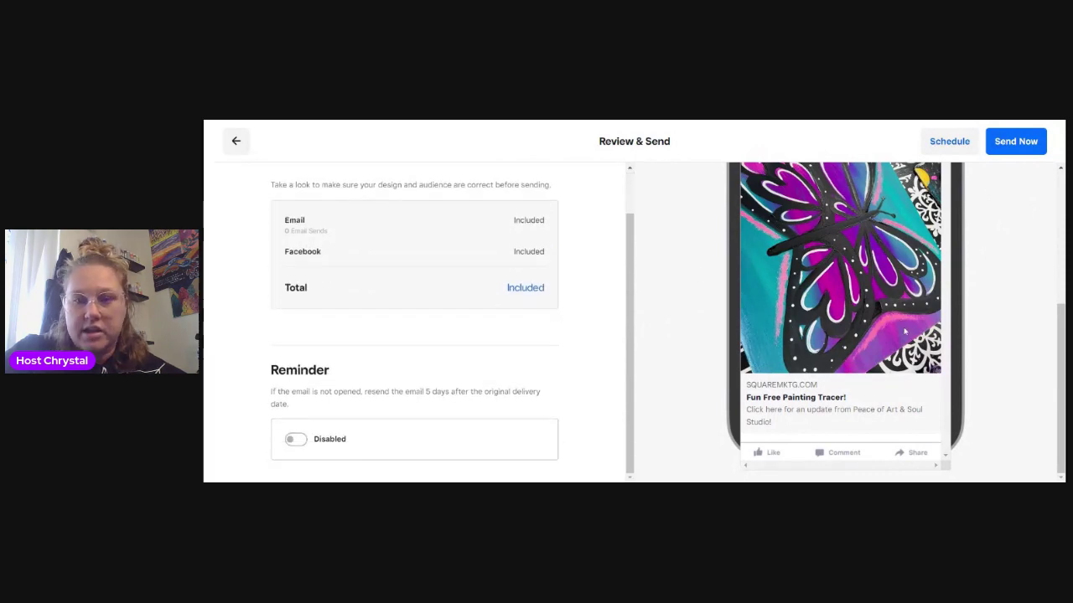
scroll(904, 332, up, 5)
scroll(939, 318, down, 5)
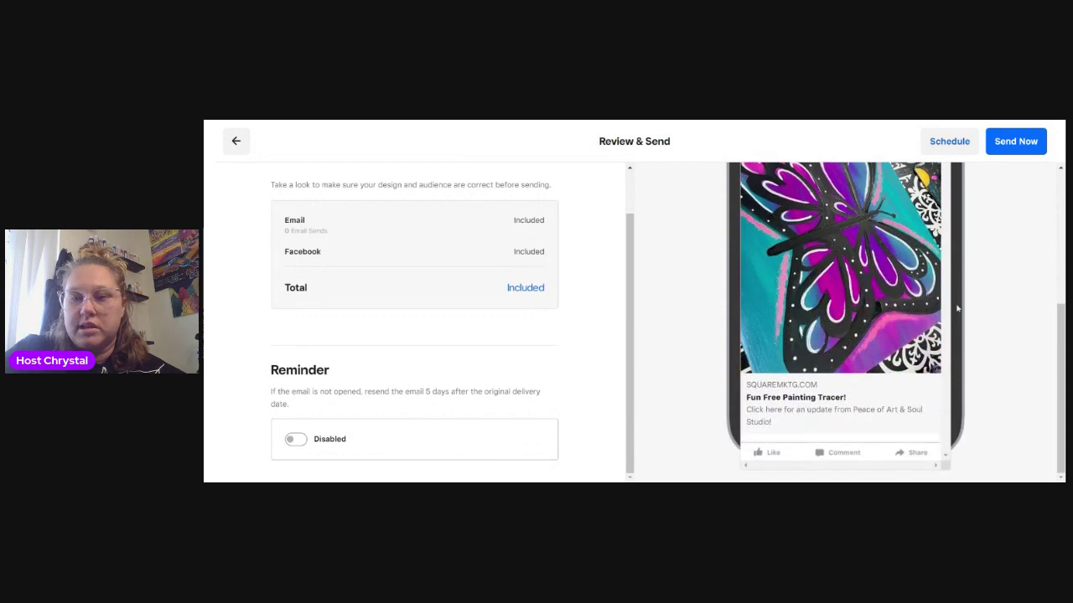
Send the campaign immediately and return to the marketing dashboard.
click(1018, 142)
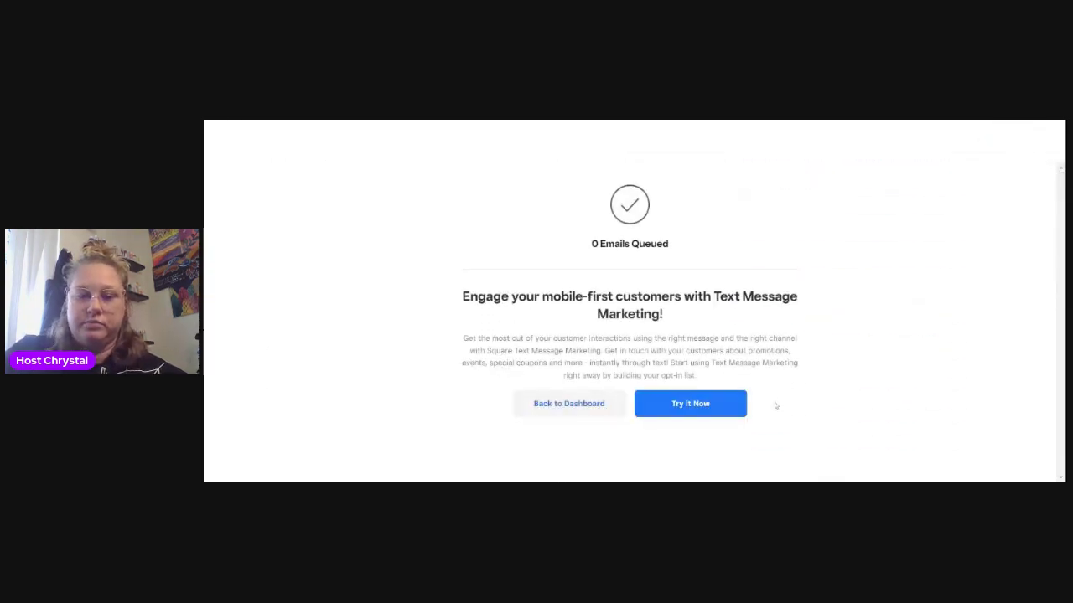
click(605, 409)
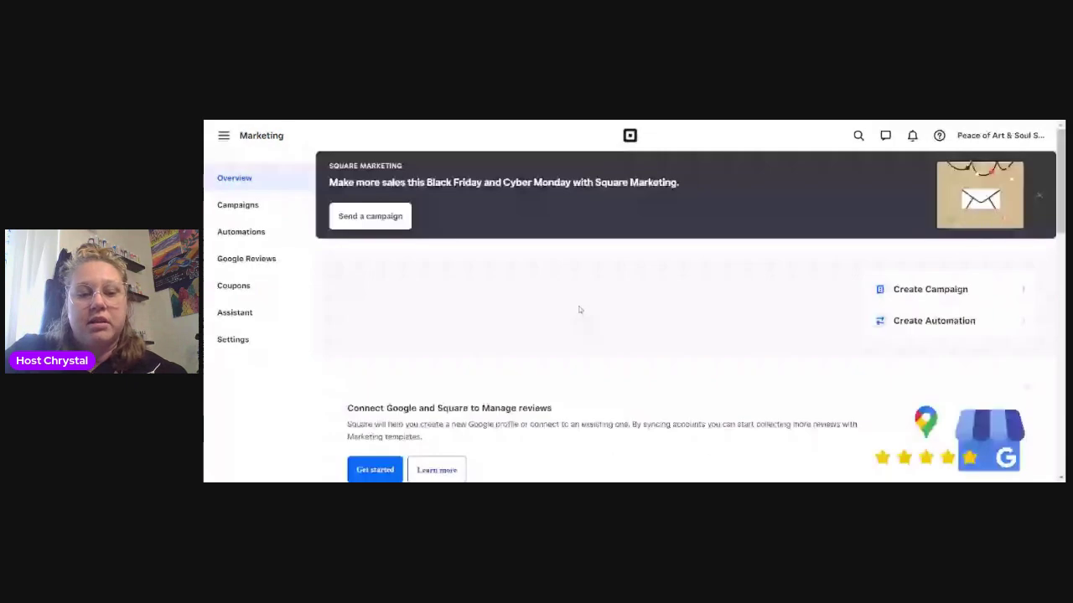
Look through the recent drafts and the recent campaigns with their statuses on the marketing overview.
scroll(578, 310, down, 5)
scroll(574, 308, down, 4)
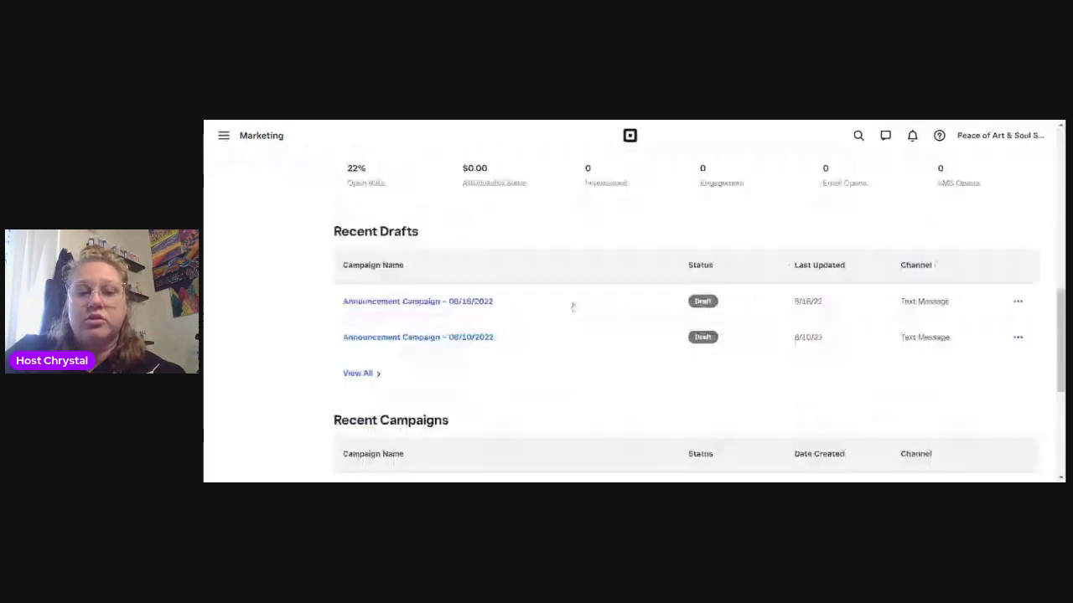
click(605, 340)
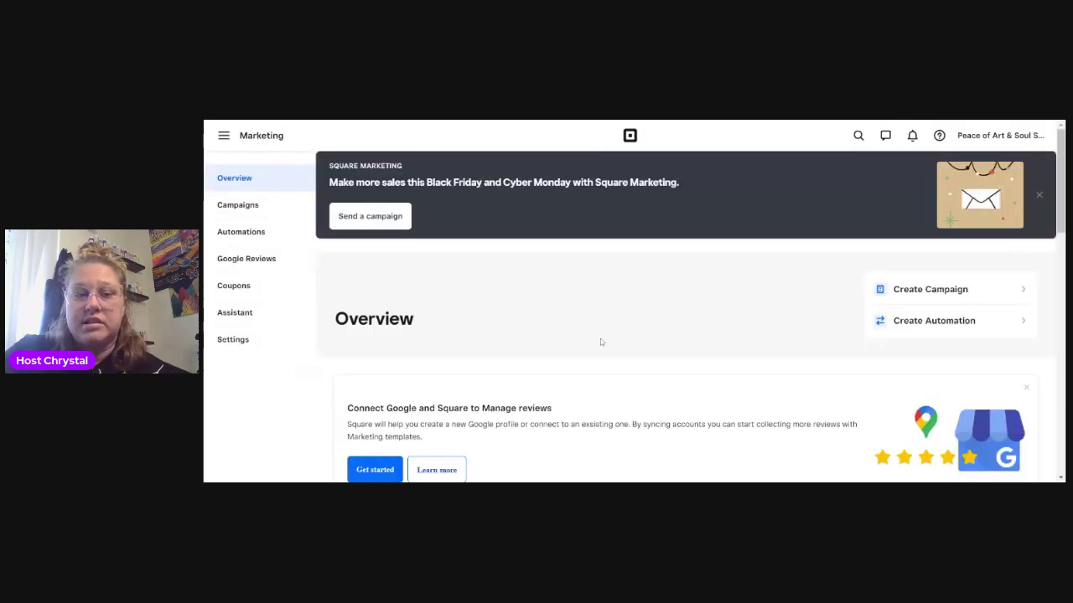
scroll(600, 338, down, 4)
scroll(600, 339, down, 6)
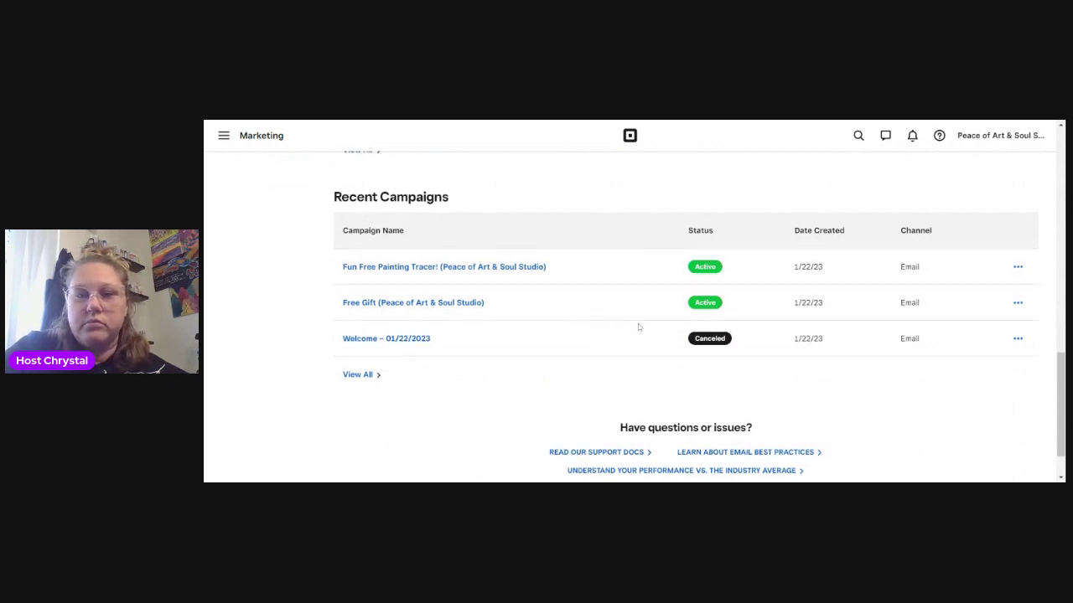
scroll(638, 324, up, 2)
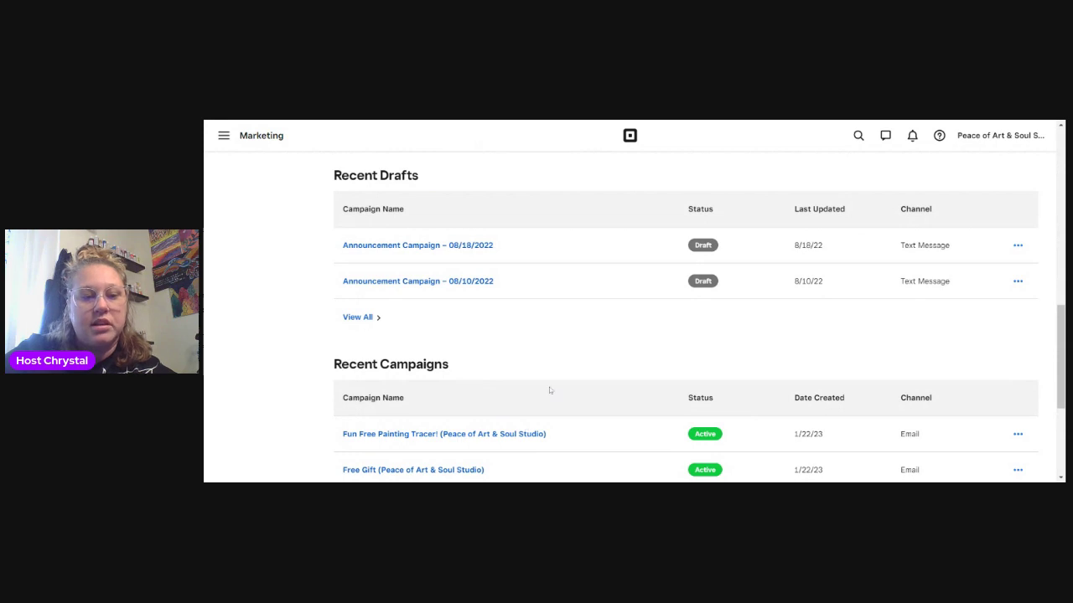
scroll(536, 338, down, 2)
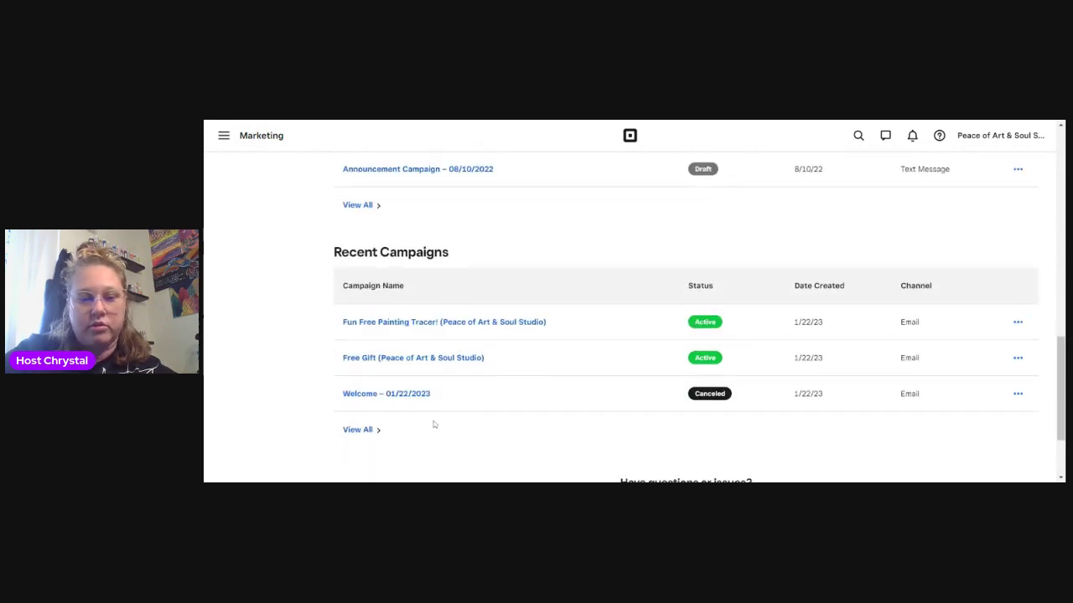
Show all campaigns and expand the email group to examine each campaign's status, recipients and open rate.
click(369, 433)
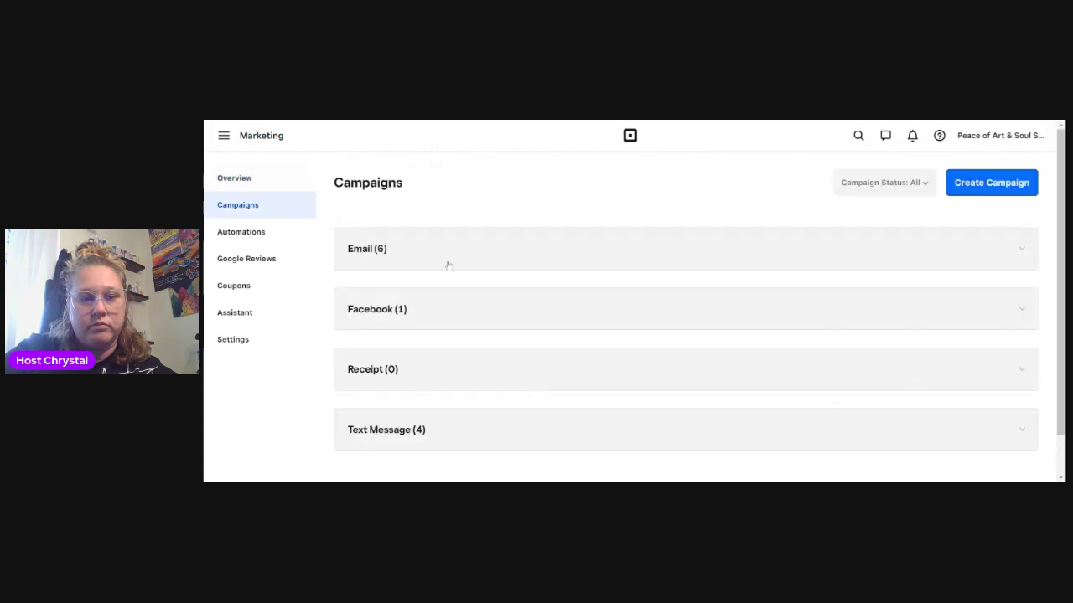
click(429, 254)
scroll(489, 282, down, 2)
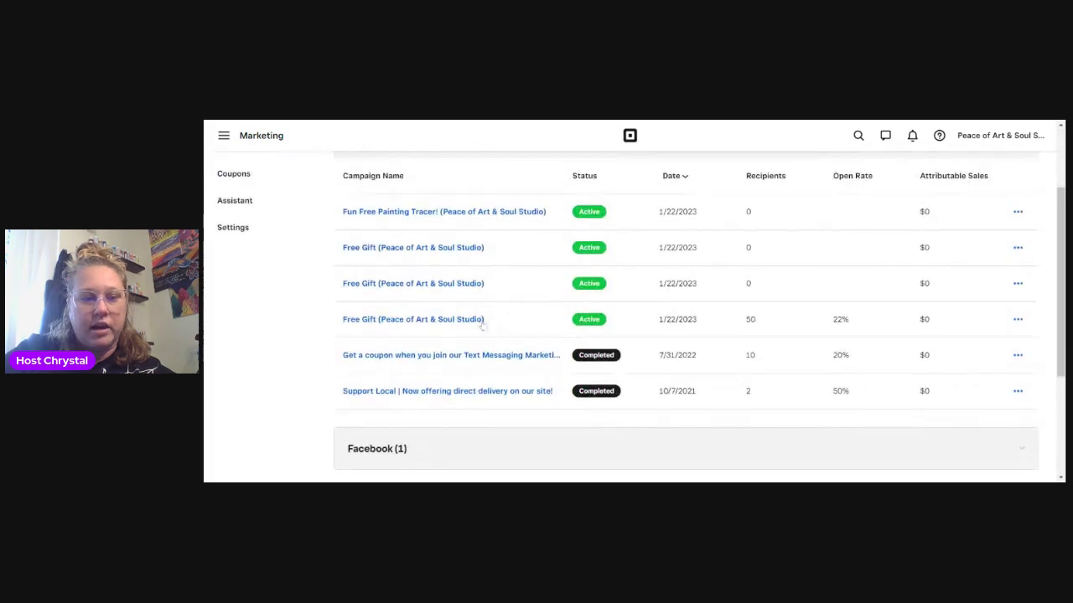
Open the report of the Free Gift campaign with 50 recipients and examine its details, overall impact, email performance, click stats and Facebook statistics.
click(410, 320)
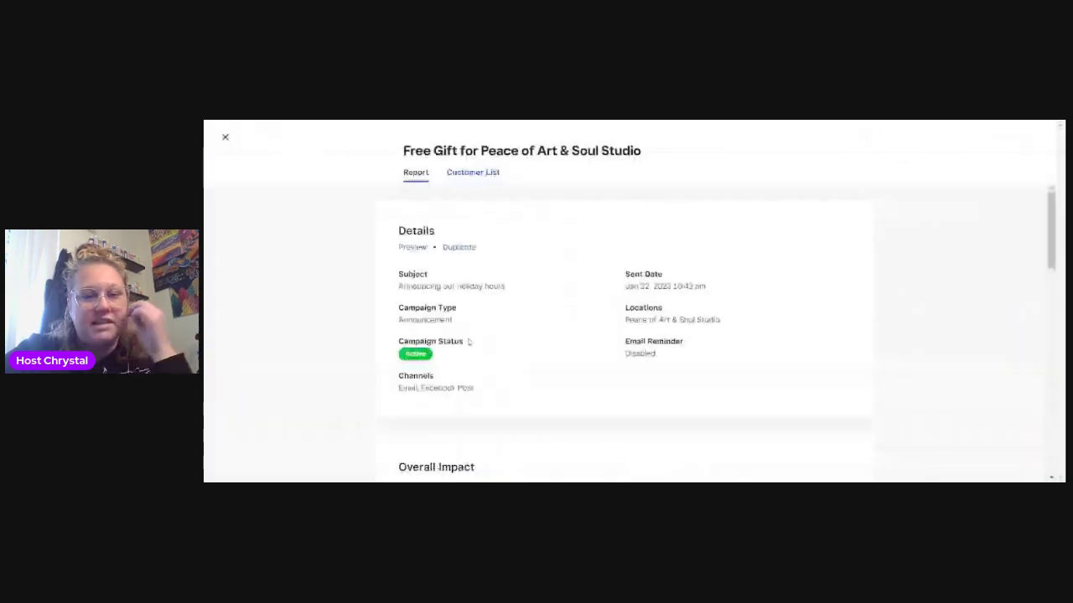
scroll(566, 311, down, 1)
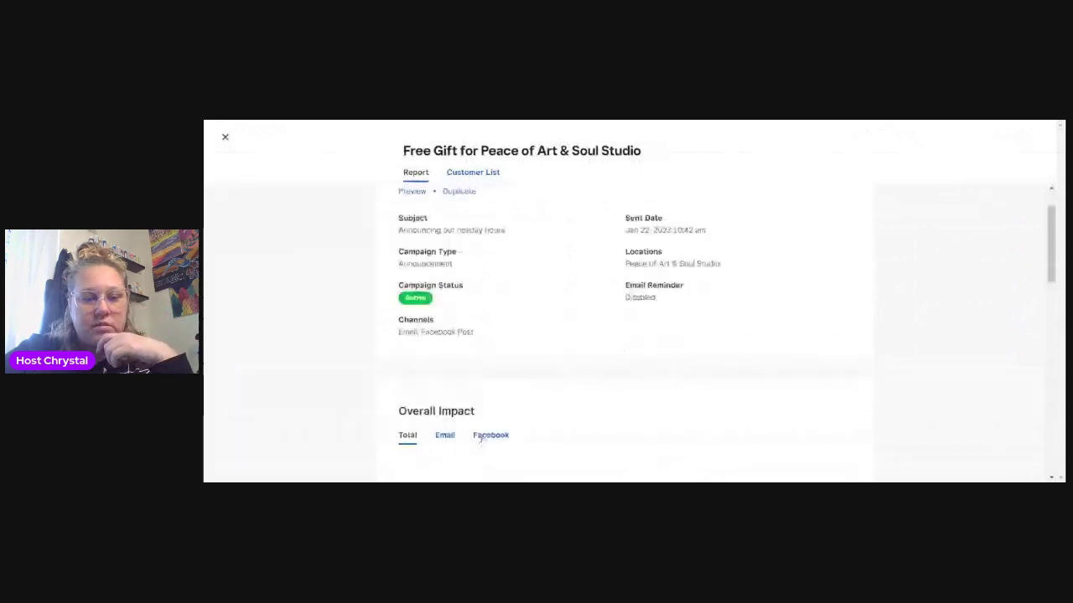
scroll(444, 326, down, 2)
scroll(503, 344, down, 2)
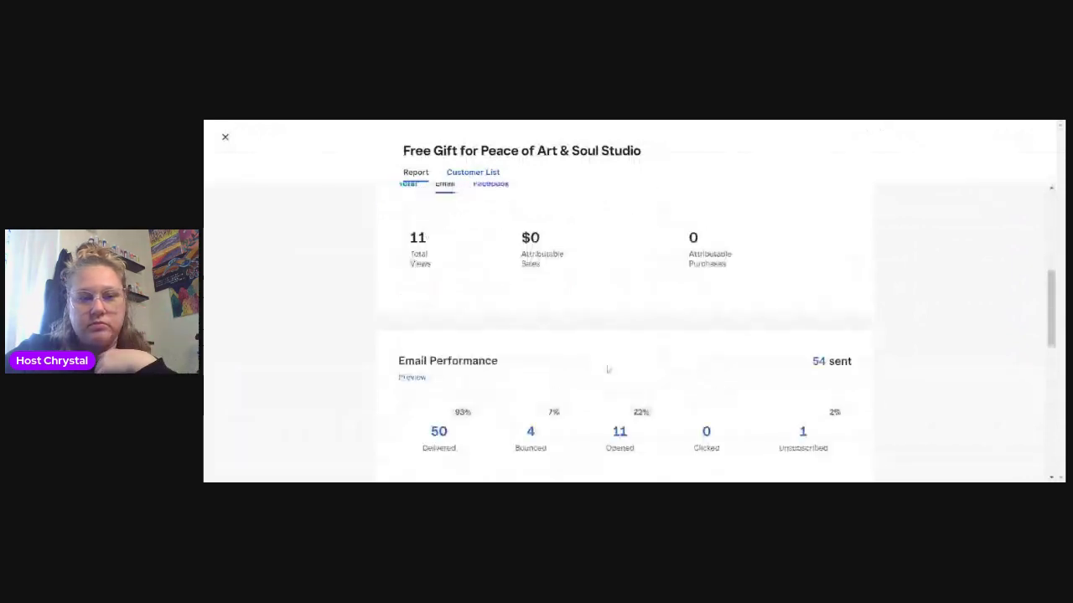
scroll(539, 344, up, 2)
scroll(549, 377, down, 1)
scroll(553, 388, down, 6)
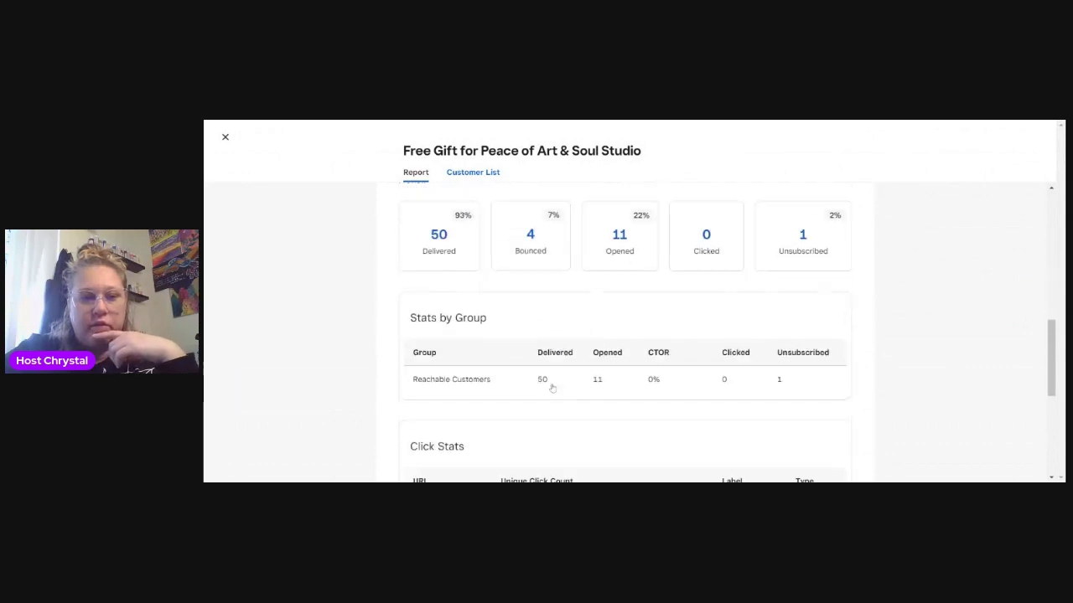
scroll(553, 387, down, 1)
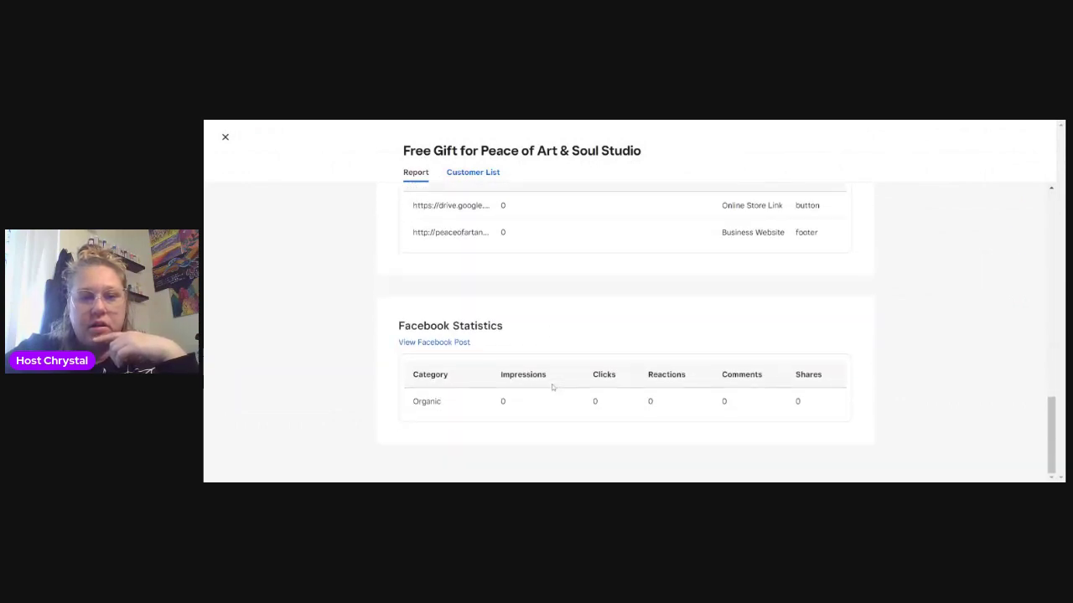
scroll(552, 387, up, 1)
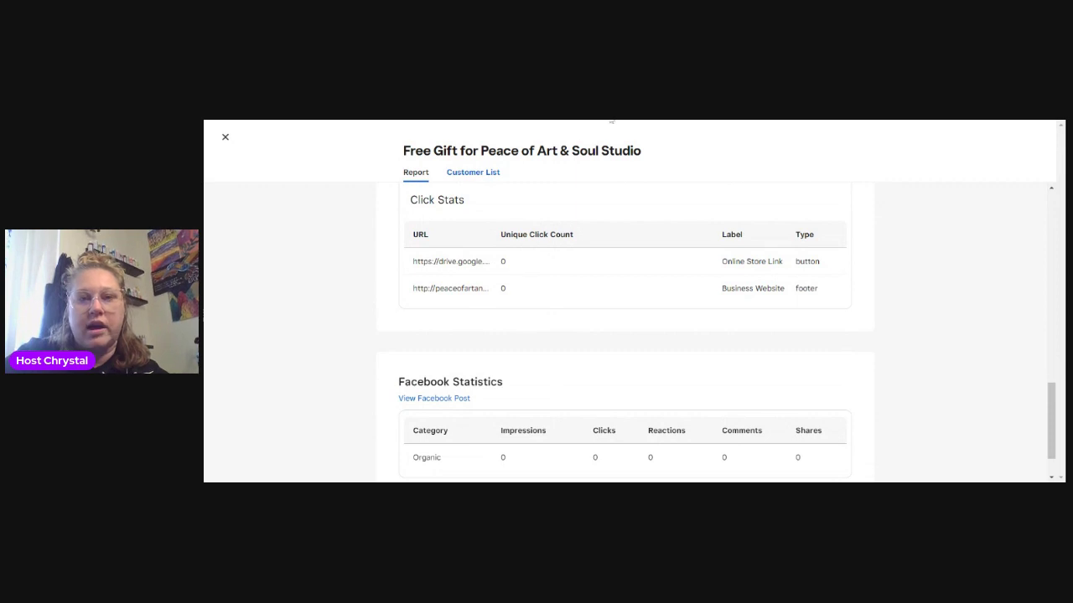
scroll(532, 331, up, 10)
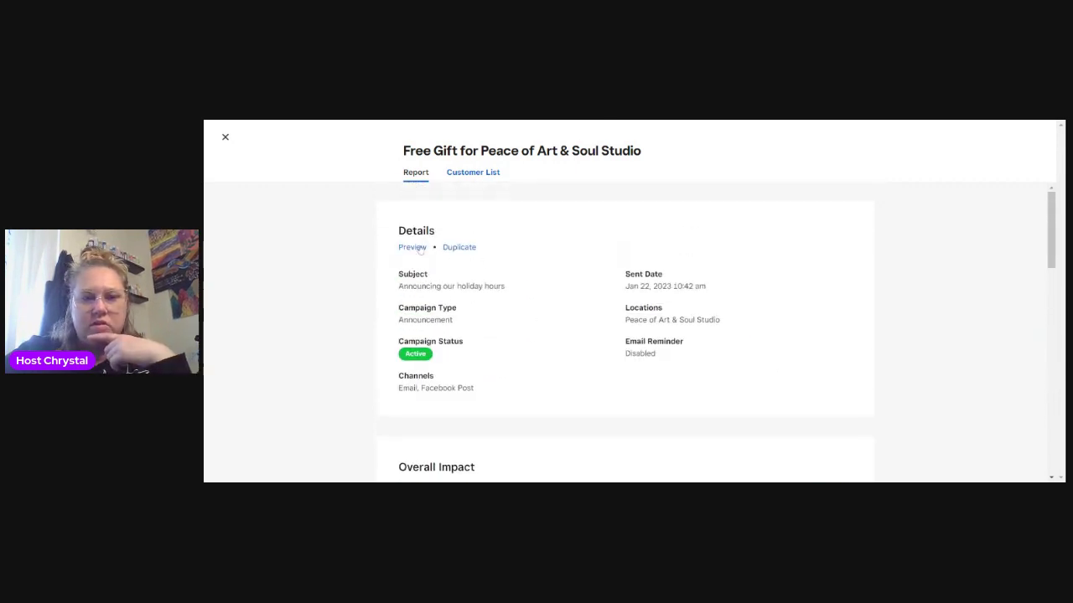
Preview the whole email sent in the Free Gift campaign, and return from its report to the campaigns list.
click(418, 249)
scroll(659, 326, down, 5)
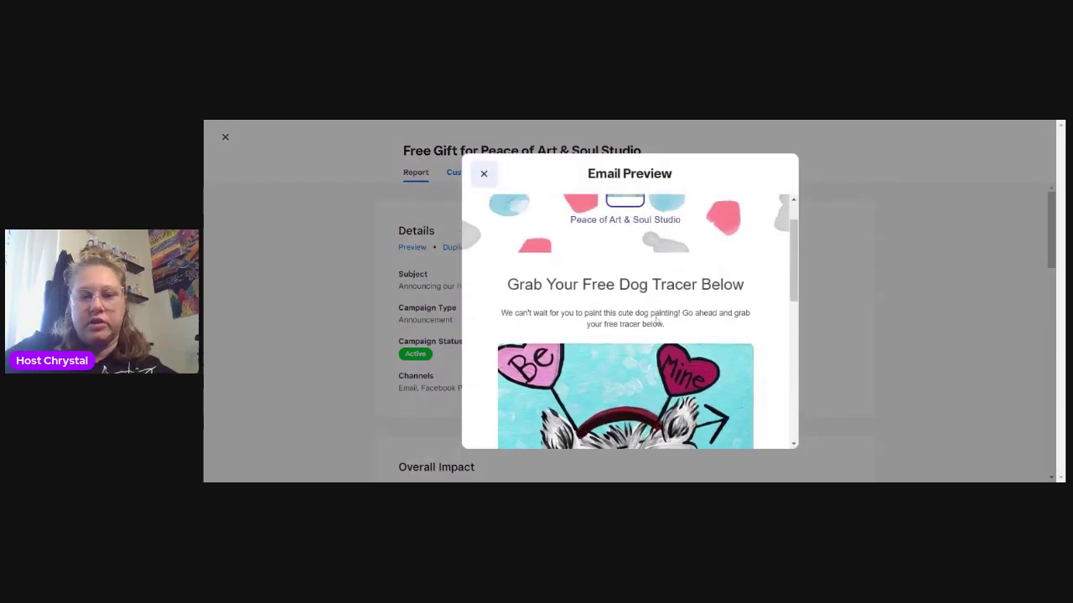
scroll(662, 276, down, 5)
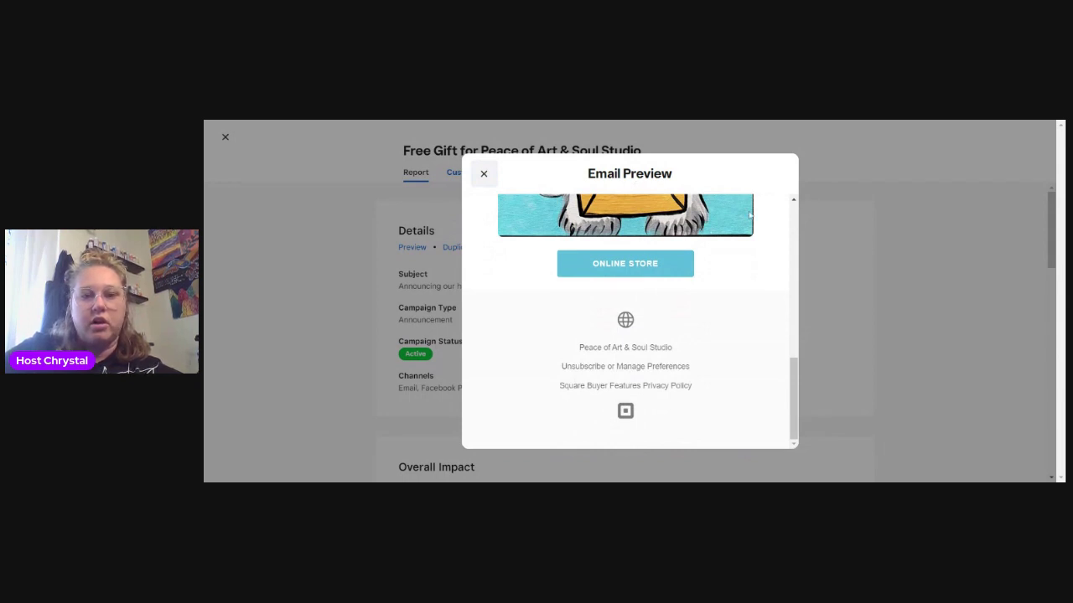
click(482, 174)
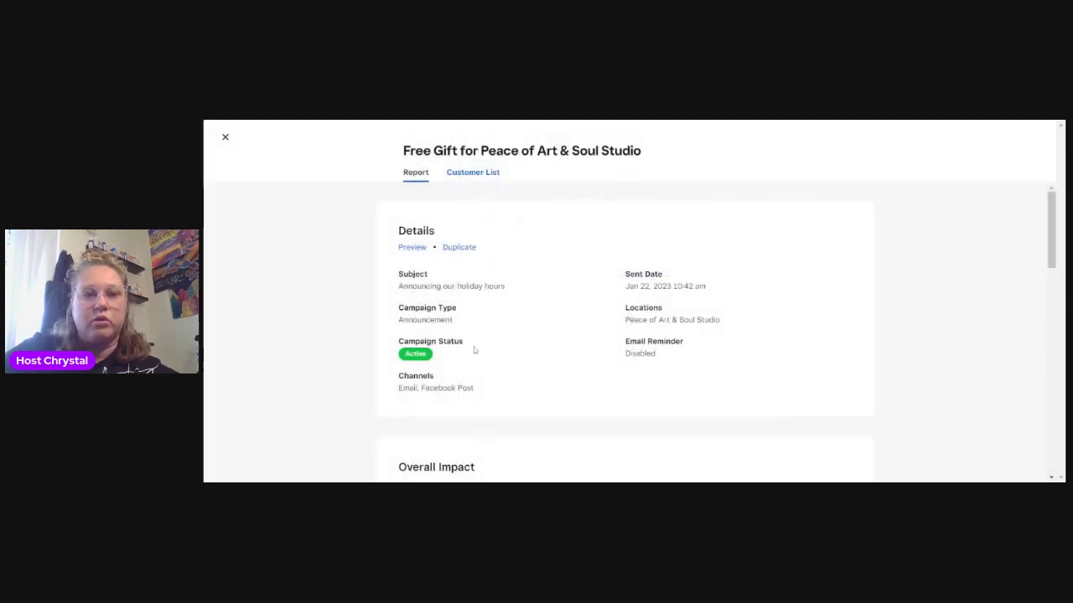
click(226, 138)
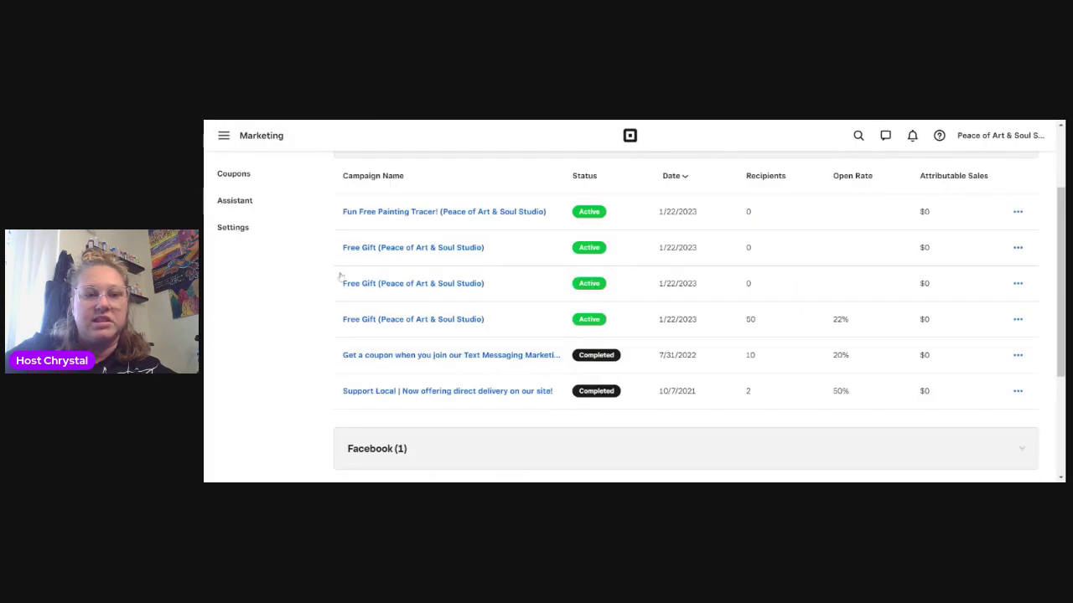
Start a new campaign on the Email channel and set its location to Peace of Art & Soul Studio.
scroll(306, 283, up, 1)
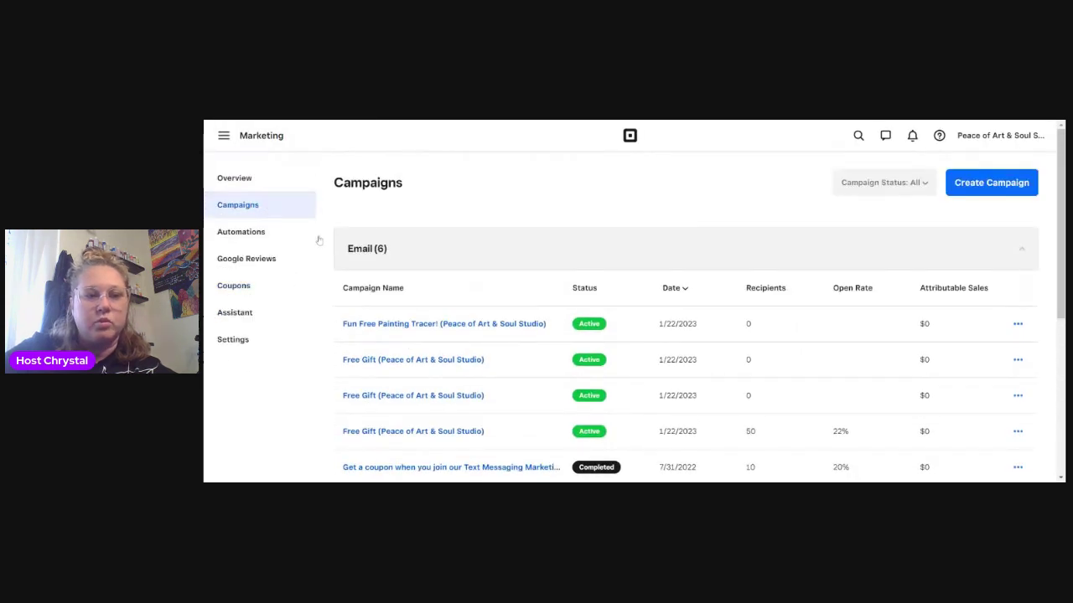
click(994, 184)
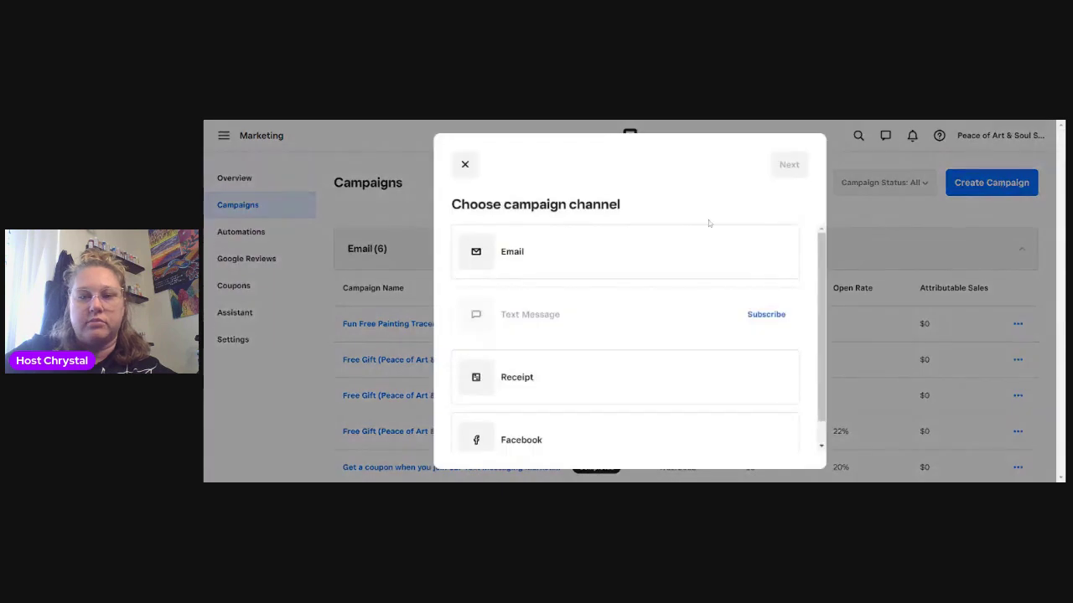
click(576, 267)
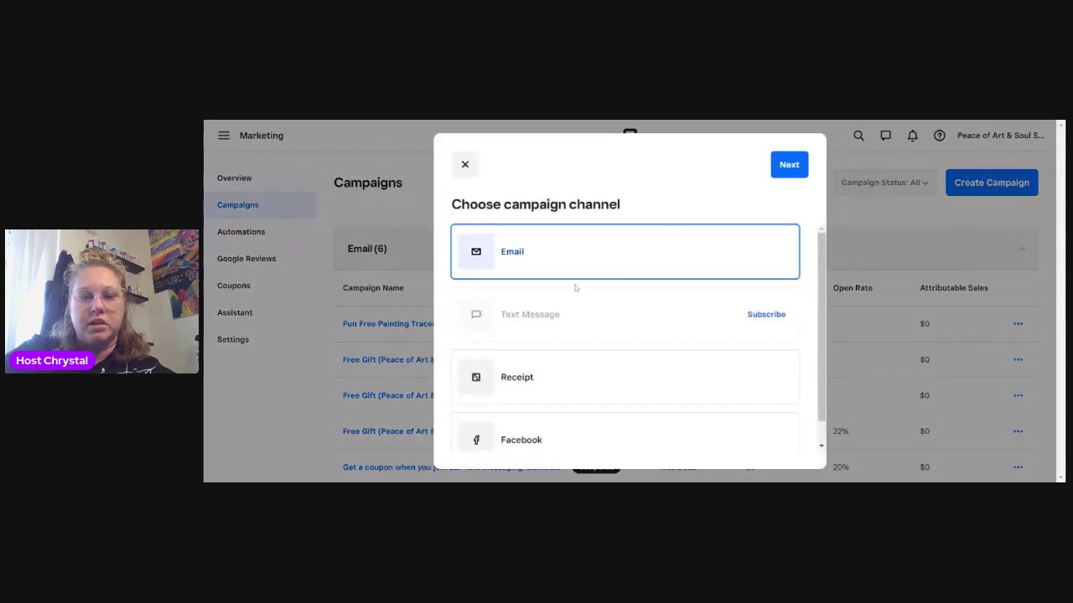
click(792, 166)
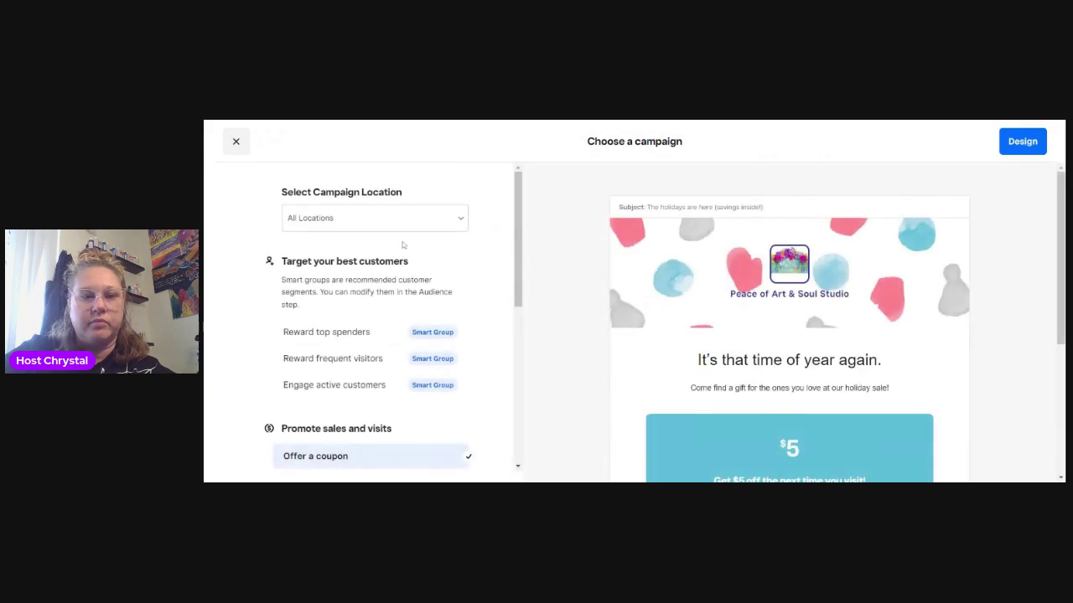
click(400, 219)
click(385, 248)
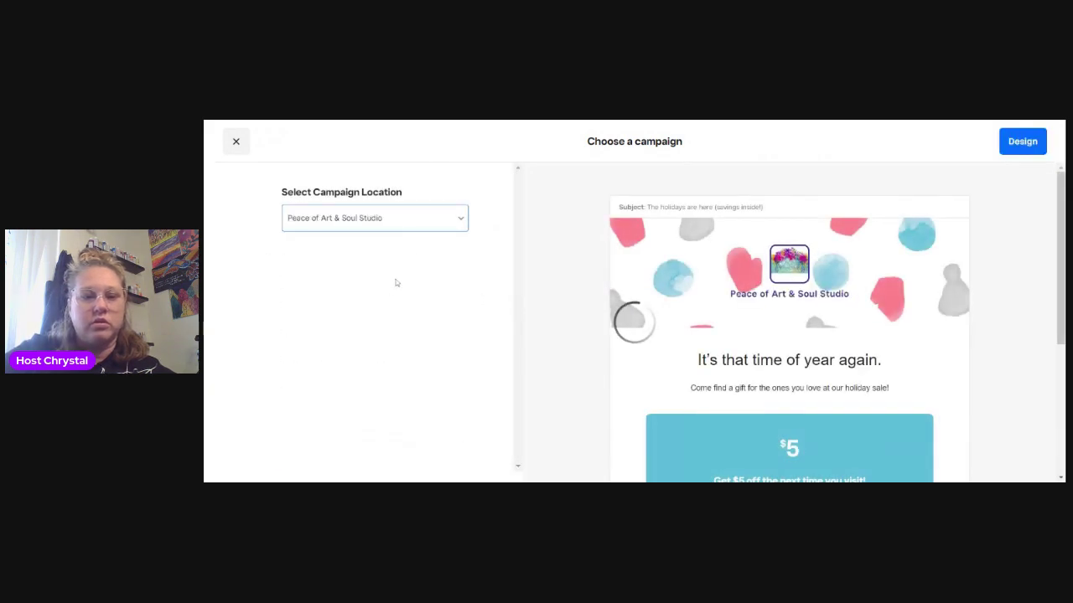
Choose the "Send a quick update" campaign template and open it in the design stage.
scroll(390, 283, down, 3)
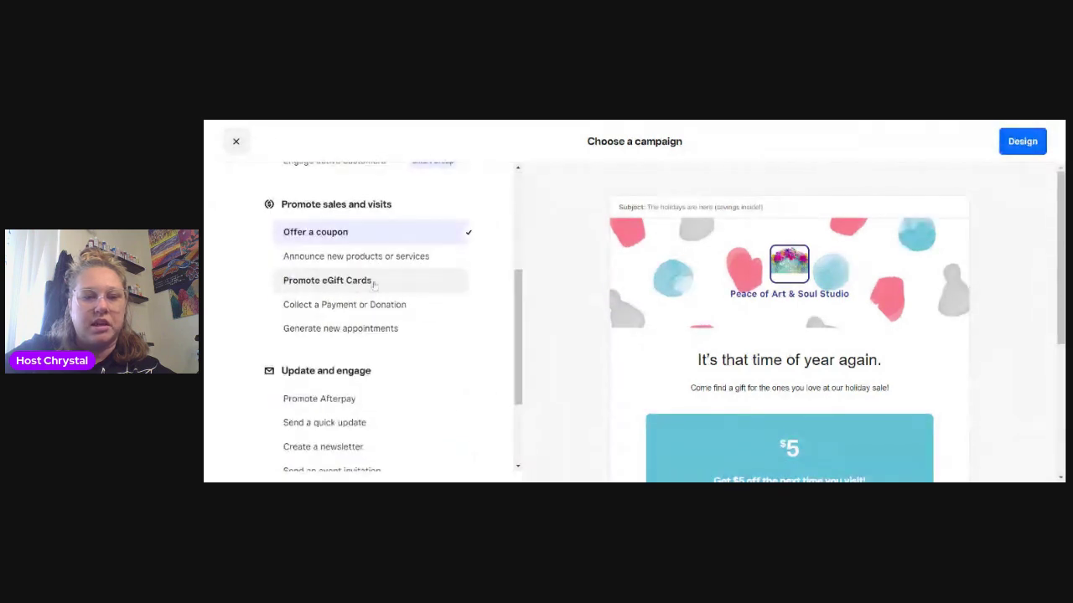
scroll(375, 322, down, 2)
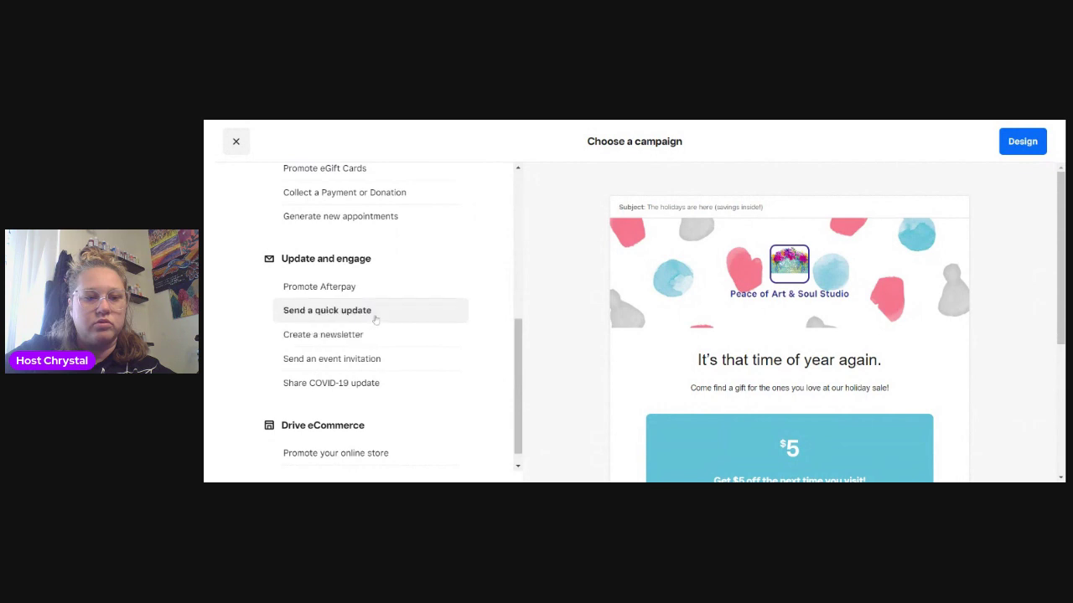
click(375, 317)
scroll(448, 359, down, 1)
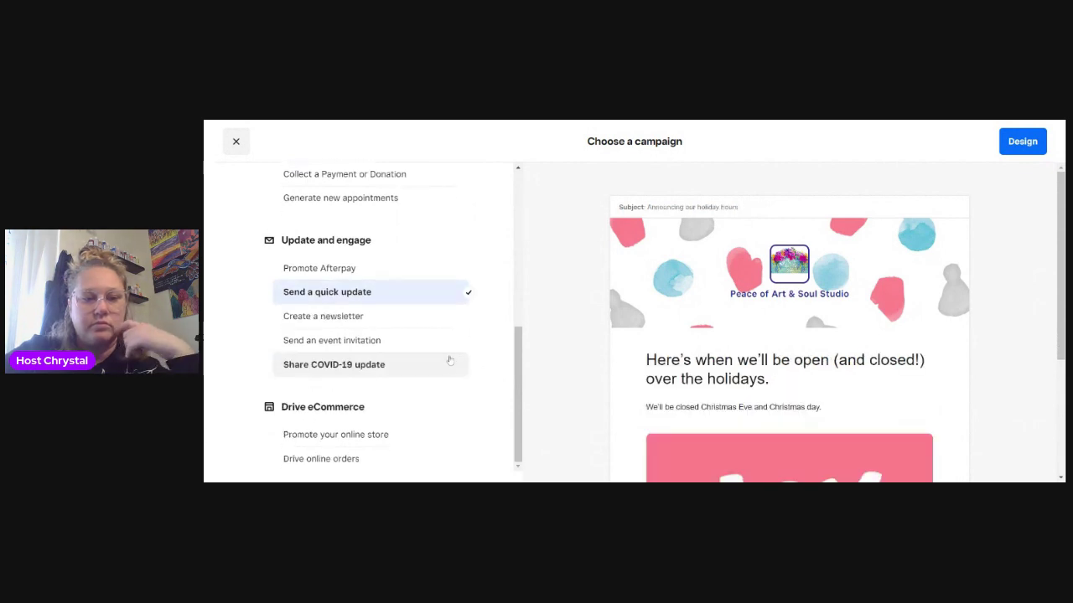
click(1027, 144)
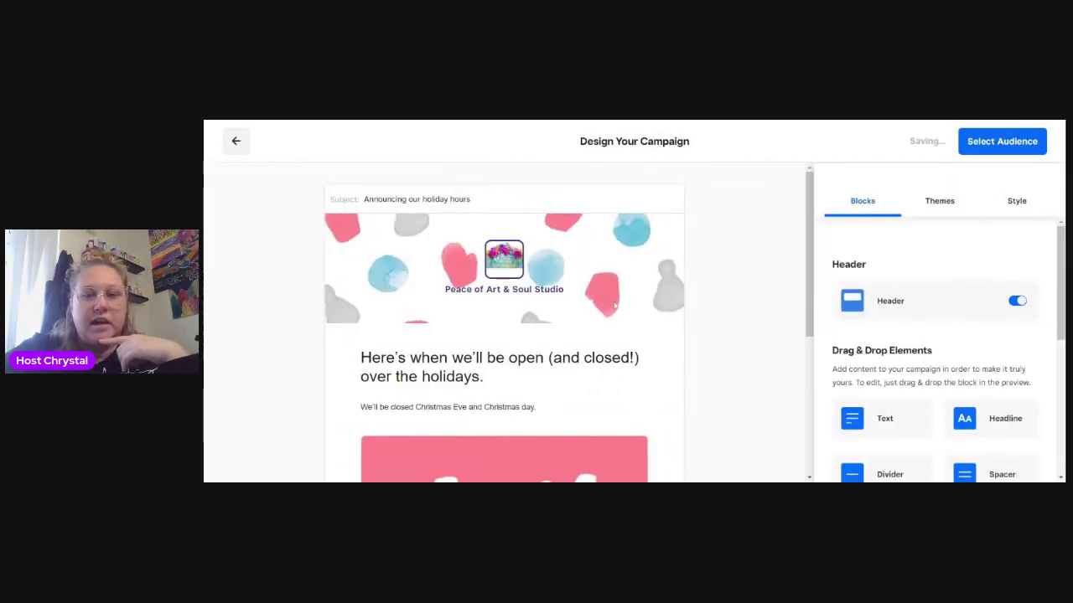
Look over the email layout and the available themes, and continue to audience selection without editing the design.
click(1003, 144)
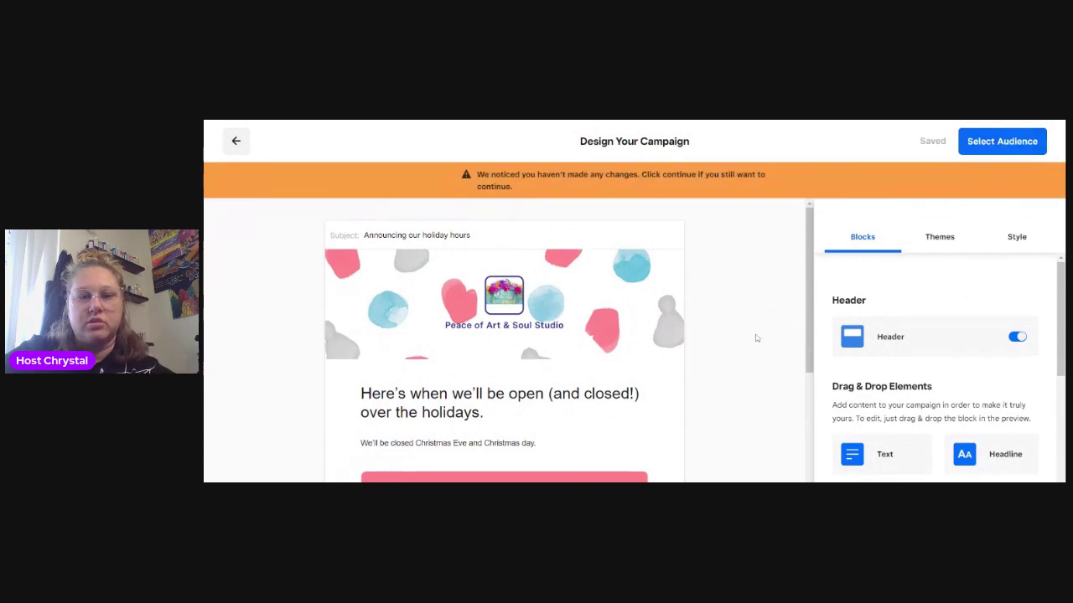
scroll(730, 318, down, 4)
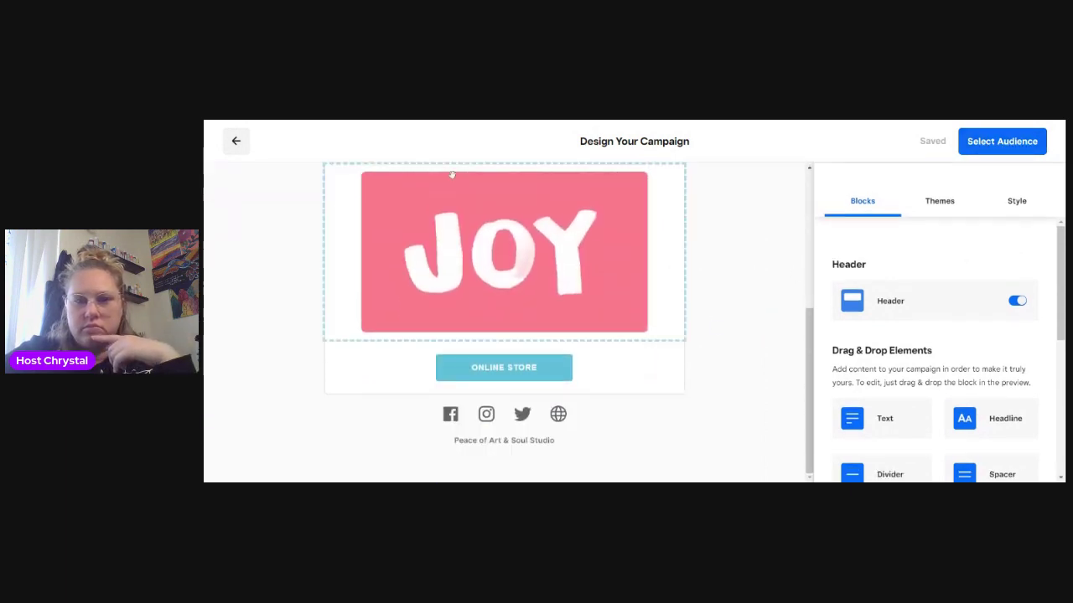
scroll(641, 358, up, 5)
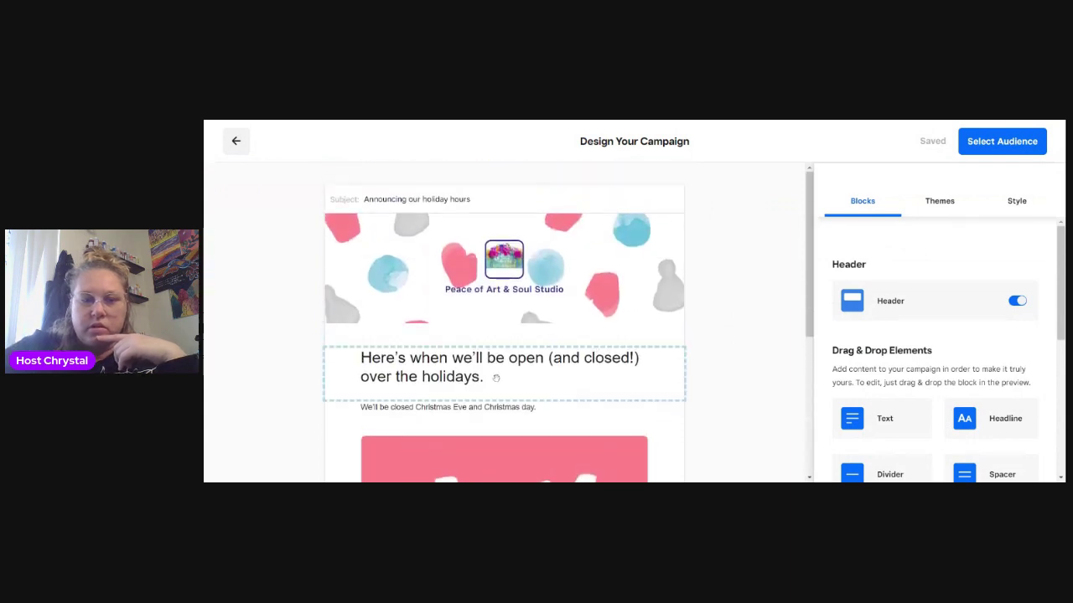
click(947, 205)
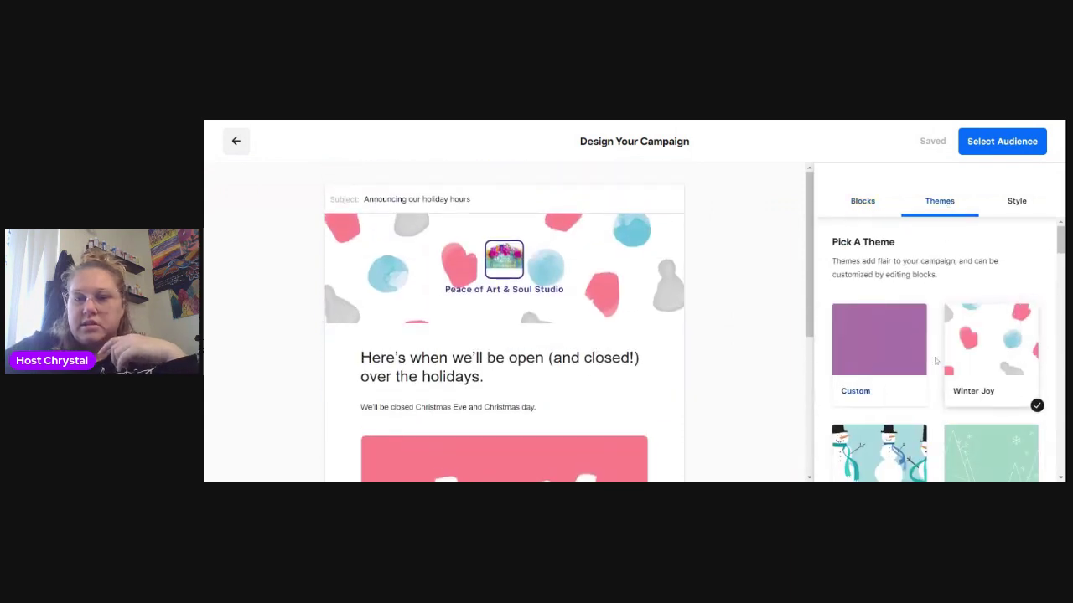
click(974, 143)
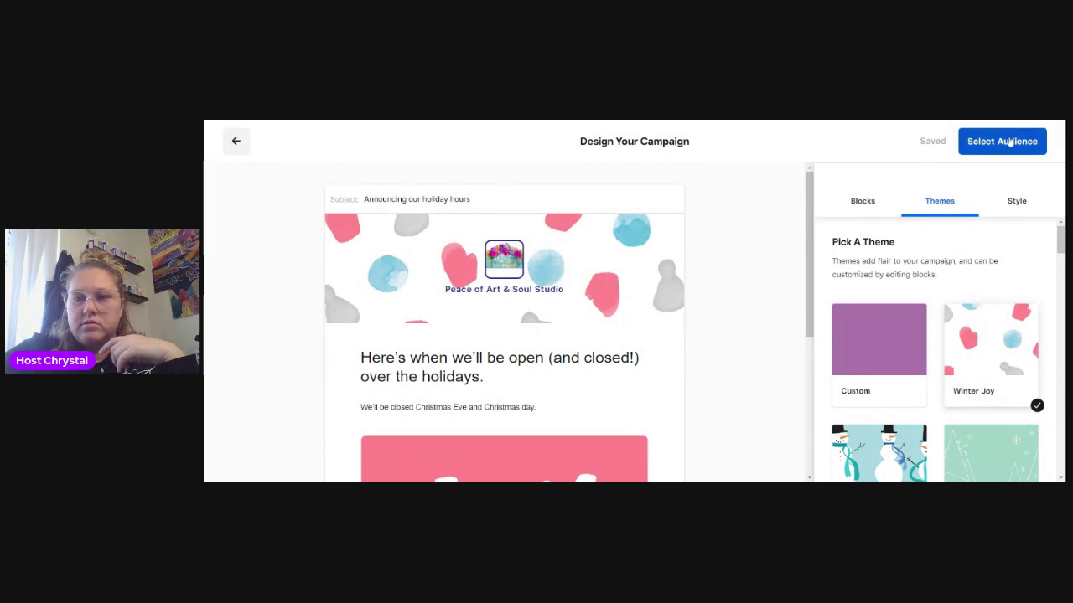
Switch the campaign's audience to Custom and examine the available customer groups and their subscriber numbers.
scroll(433, 359, down, 2)
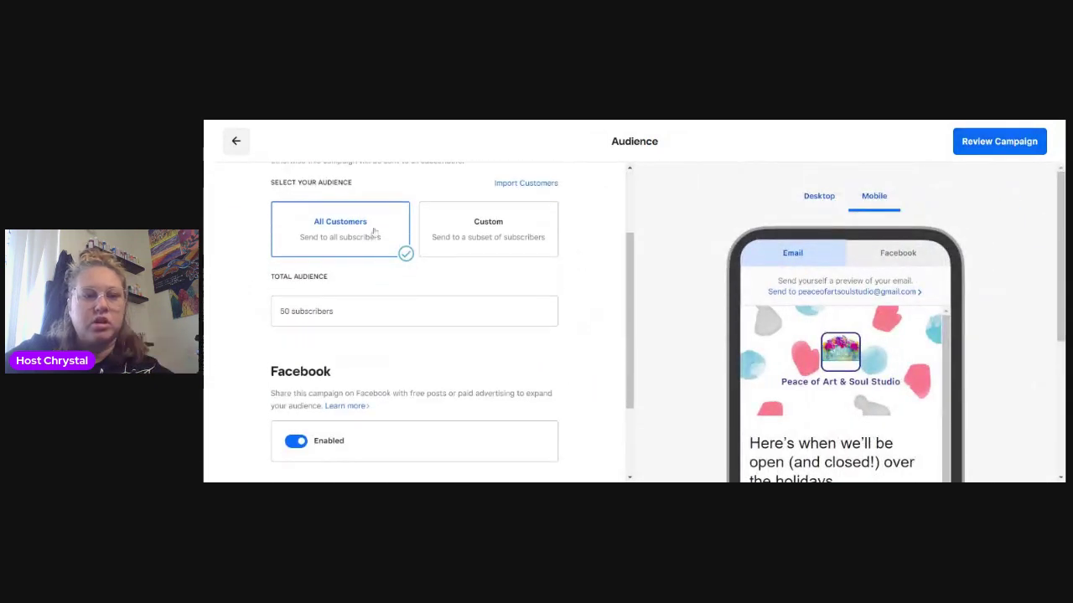
click(476, 241)
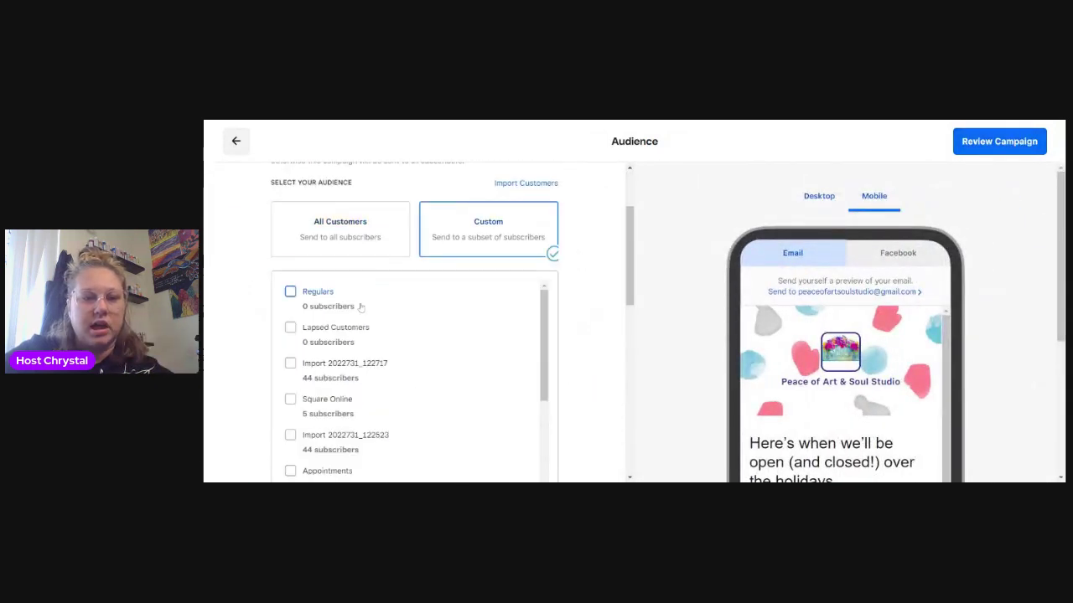
scroll(336, 310, down, 3)
scroll(338, 324, down, 2)
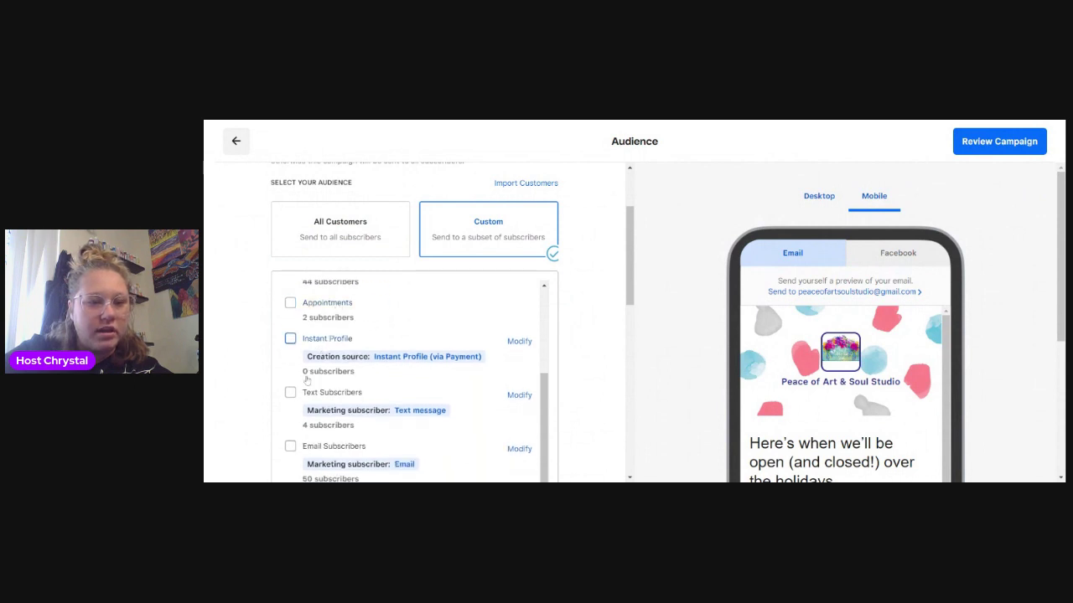
scroll(327, 401, down, 1)
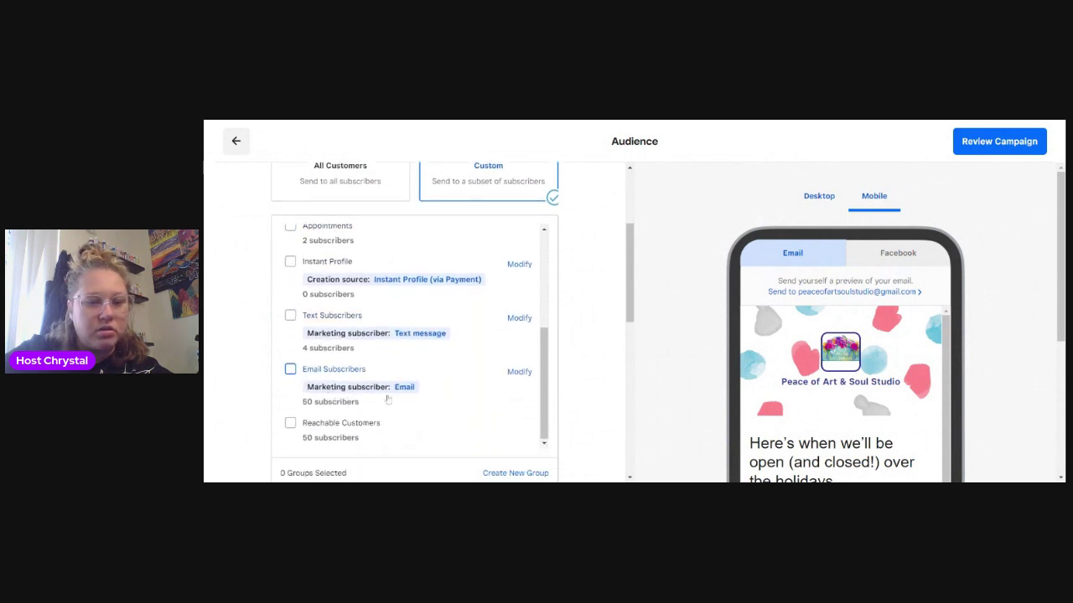
scroll(348, 406, up, 3)
scroll(349, 400, up, 2)
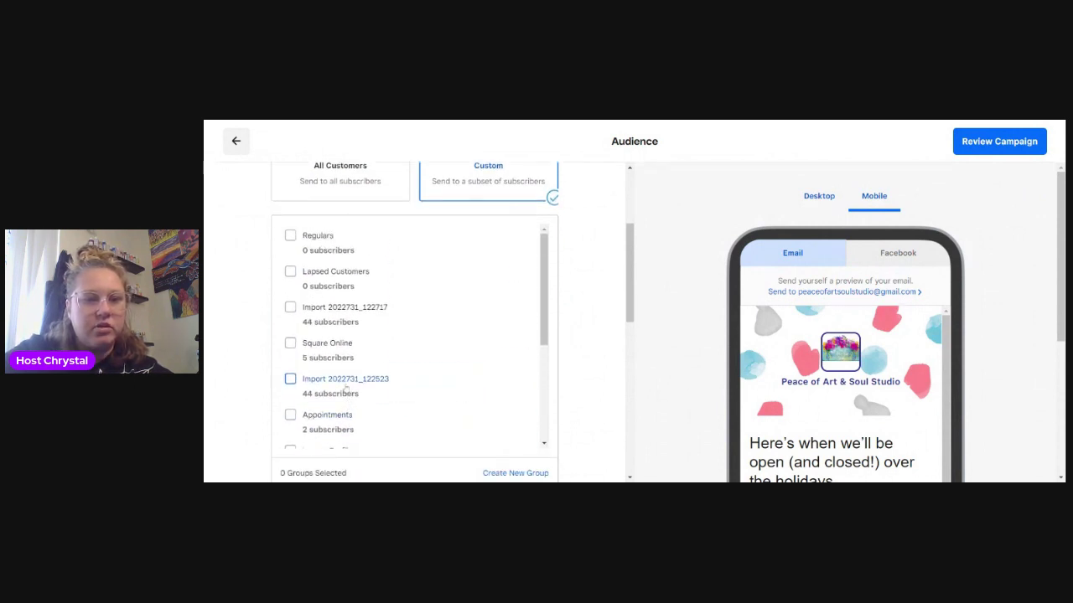
scroll(369, 379, up, 4)
scroll(394, 375, down, 5)
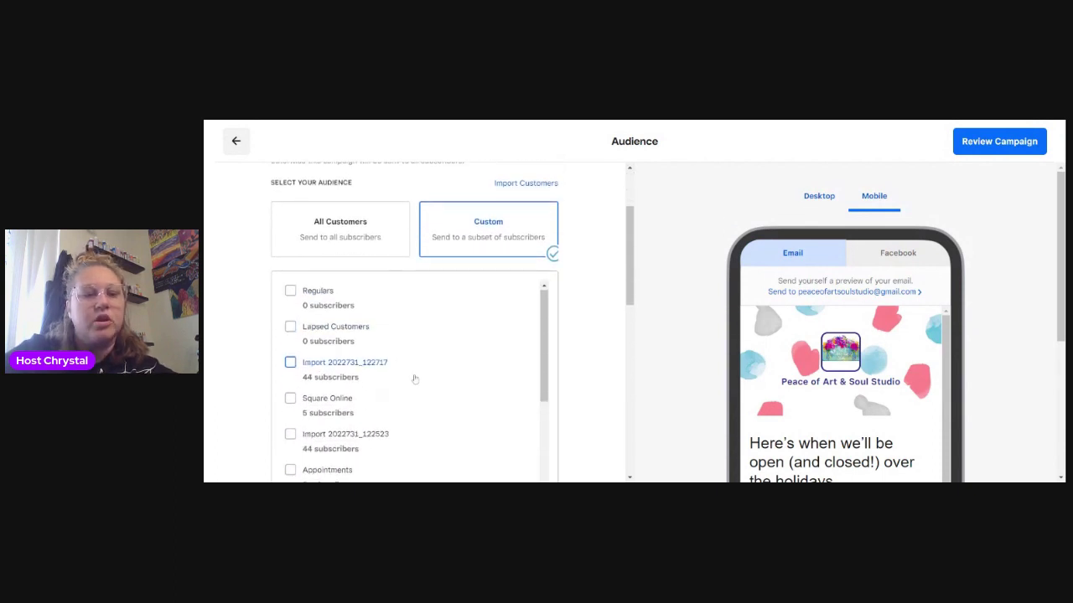
scroll(390, 365, up, 3)
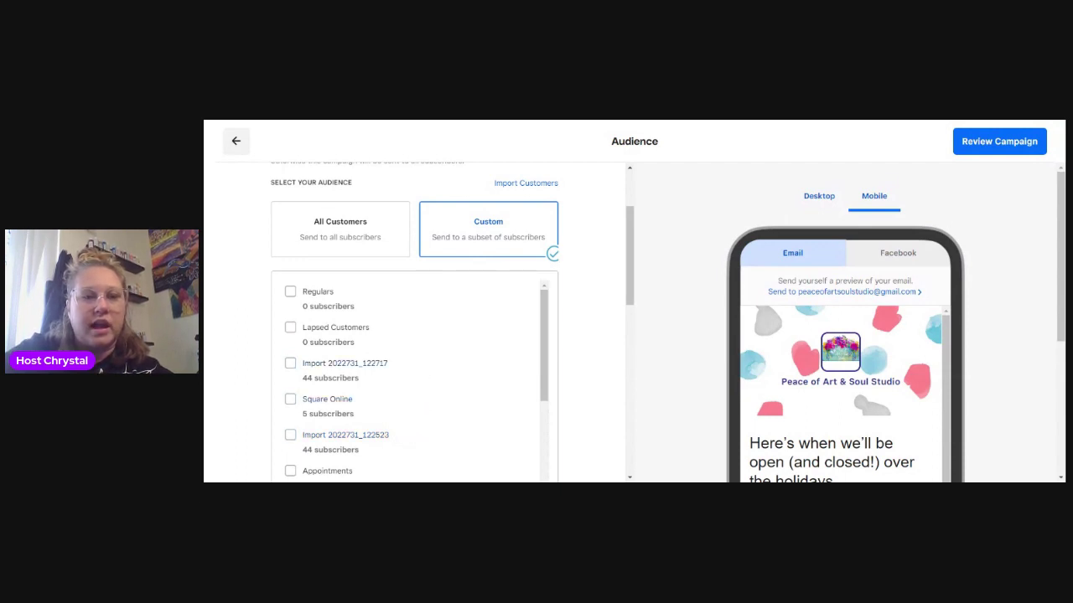
Back out of the audience and design stages and exit the new campaign to the marketing overview.
click(238, 142)
click(238, 143)
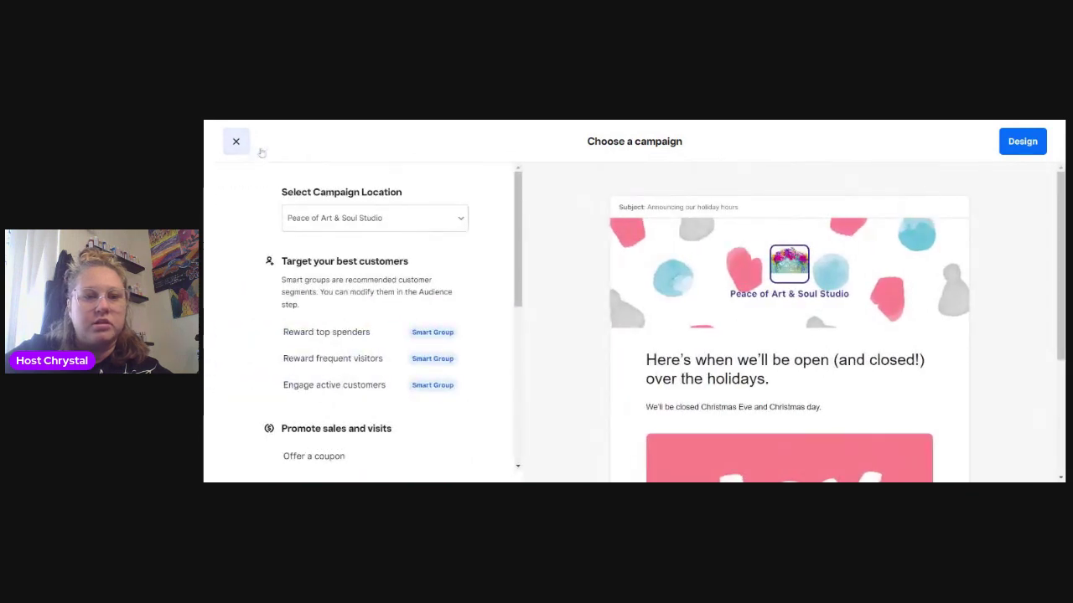
click(247, 144)
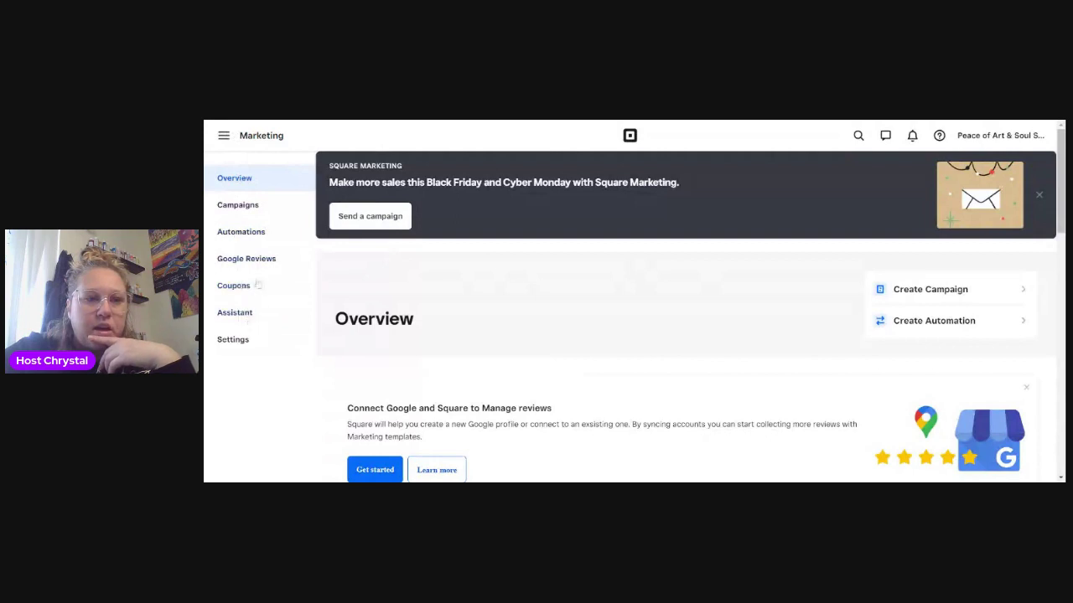
Open the customer directory, view the form for creating a customer, and leave it without adding anyone.
click(233, 146)
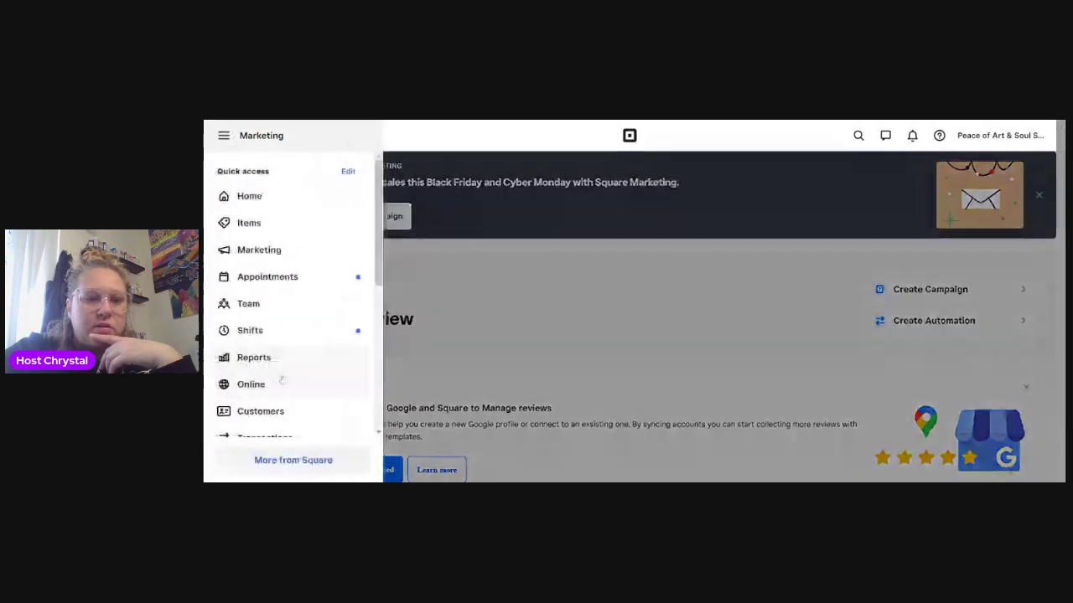
click(261, 410)
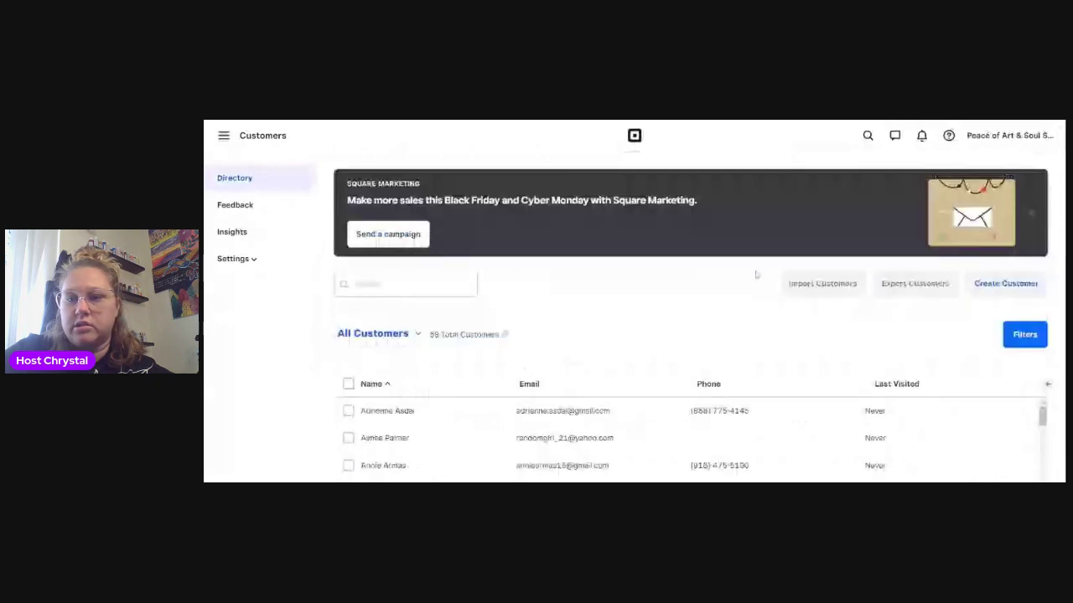
click(1005, 283)
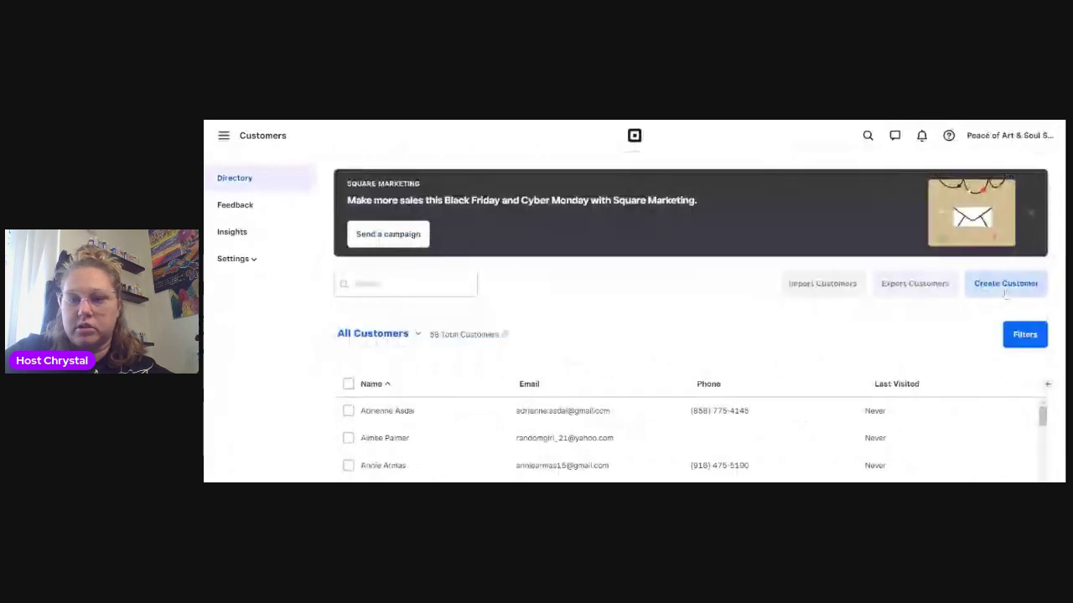
click(490, 178)
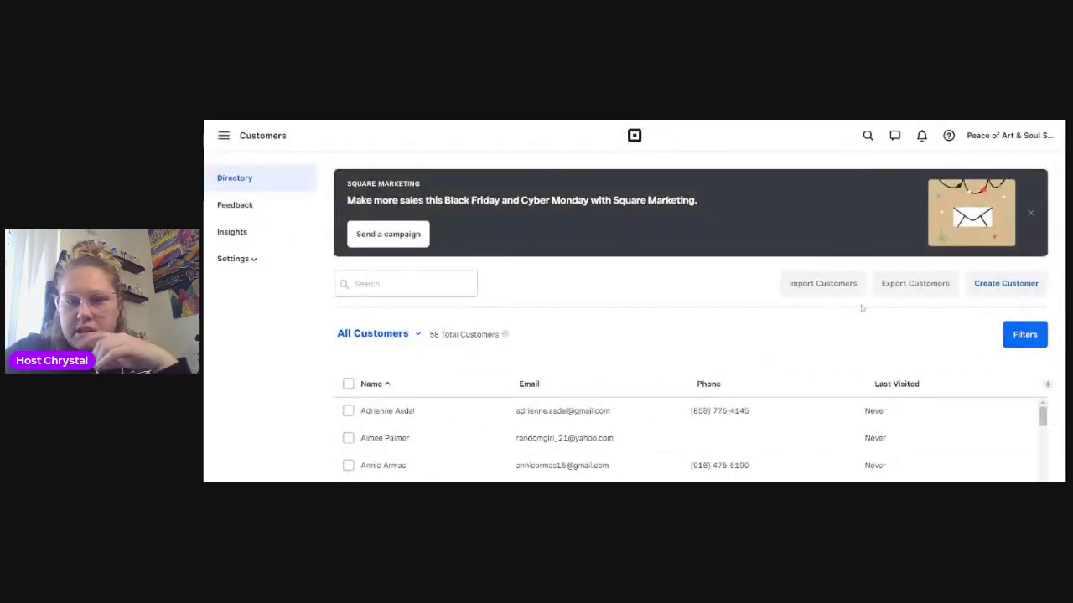
Look at the first stage of the customer CSV import and exit it without importing anything.
scroll(1022, 424, down, 3)
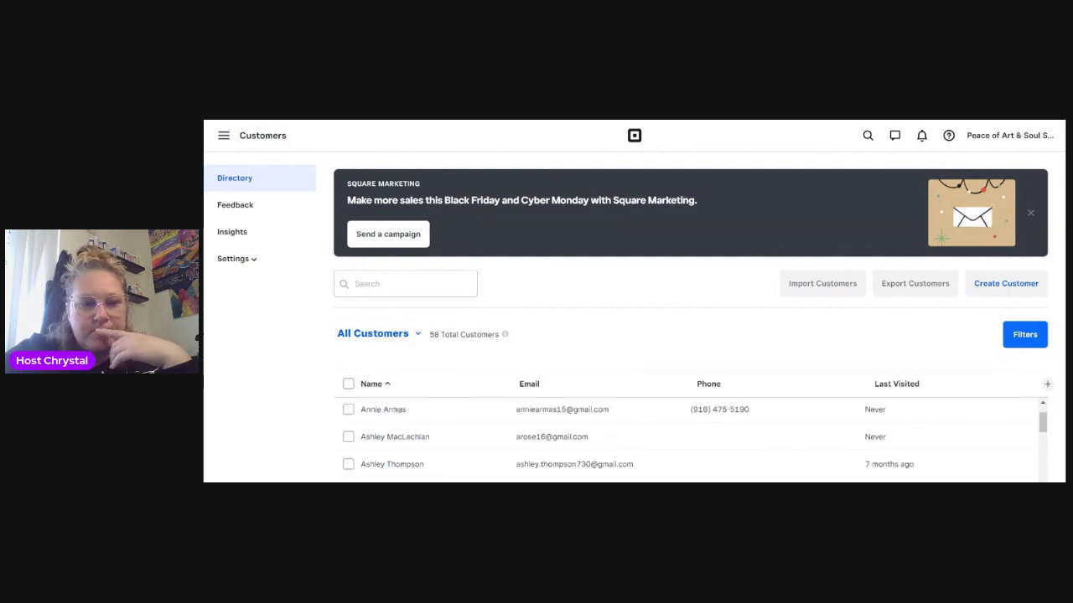
click(824, 289)
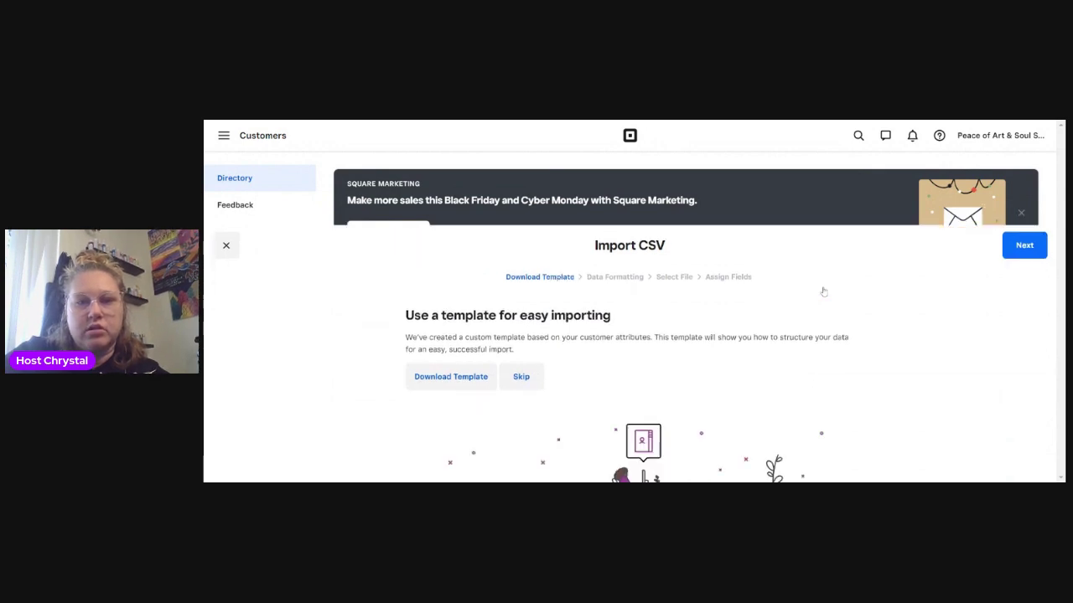
click(226, 140)
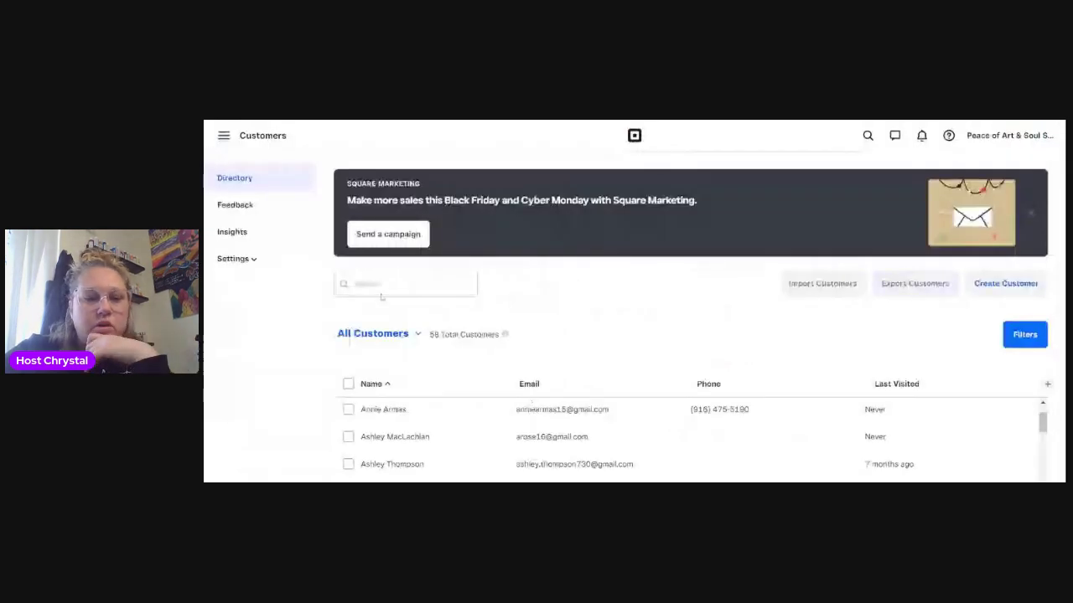
click(251, 259)
click(250, 260)
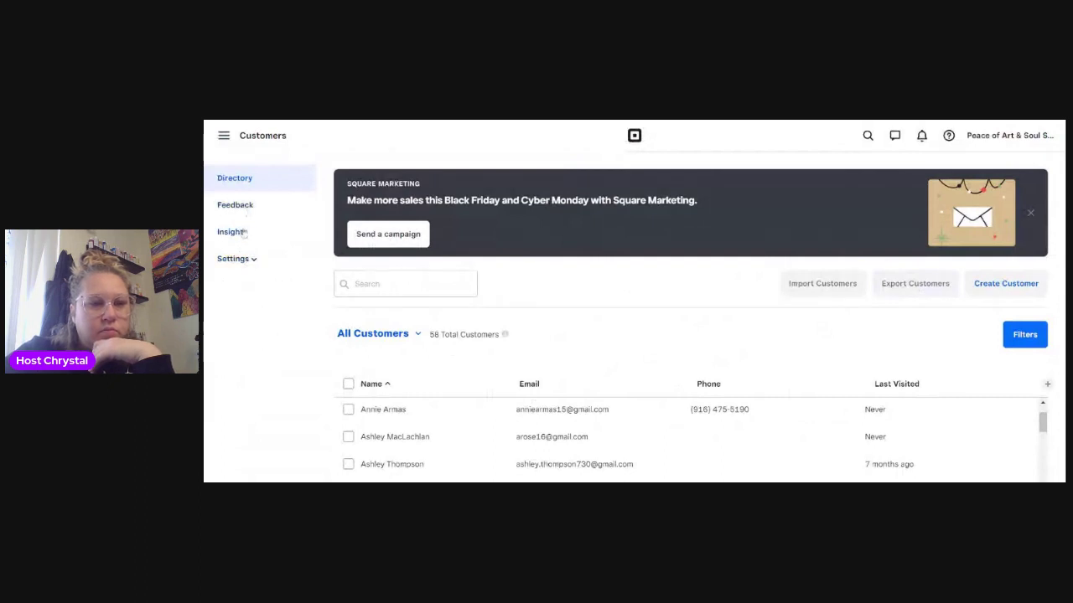
Review the customer Insights page, from the new versus returning visits chart to visit frequency and customer satisfaction.
click(231, 232)
scroll(572, 311, down, 5)
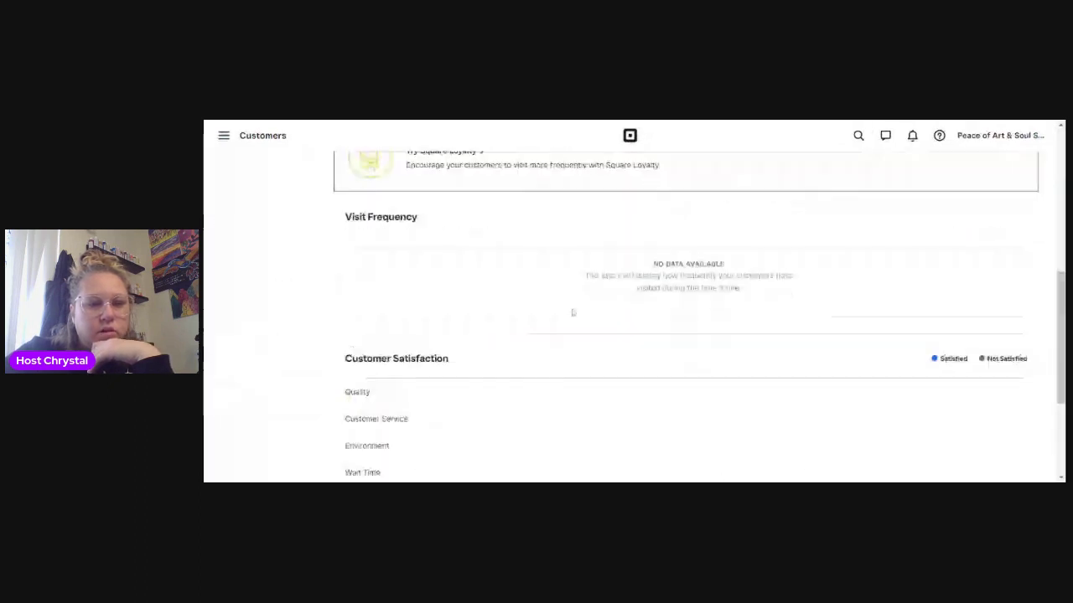
scroll(299, 224, up, 6)
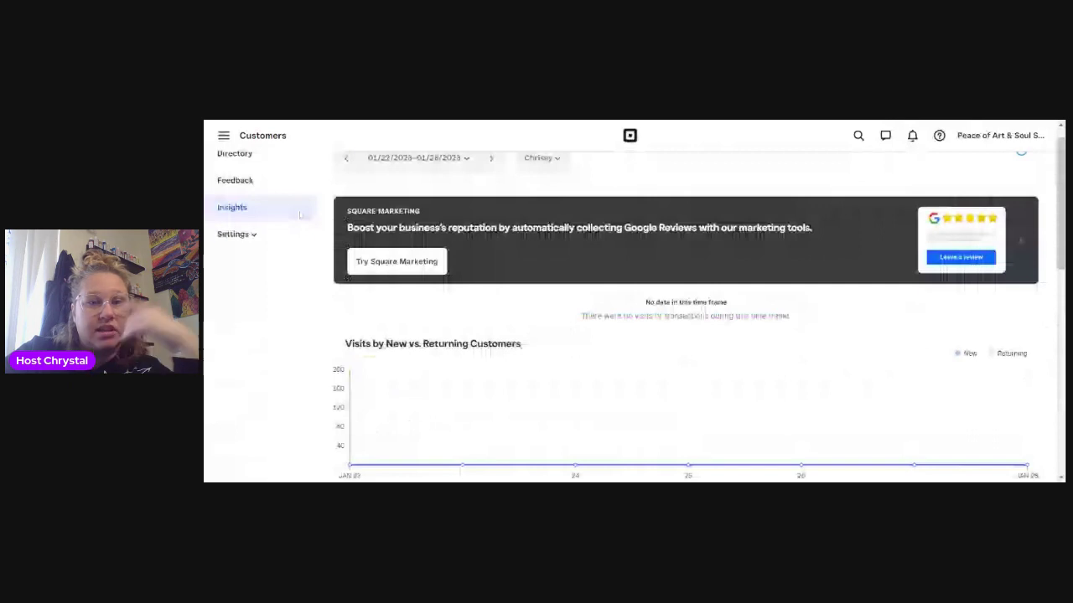
Return to the customer directory and look through the All Customers list to its end.
click(235, 154)
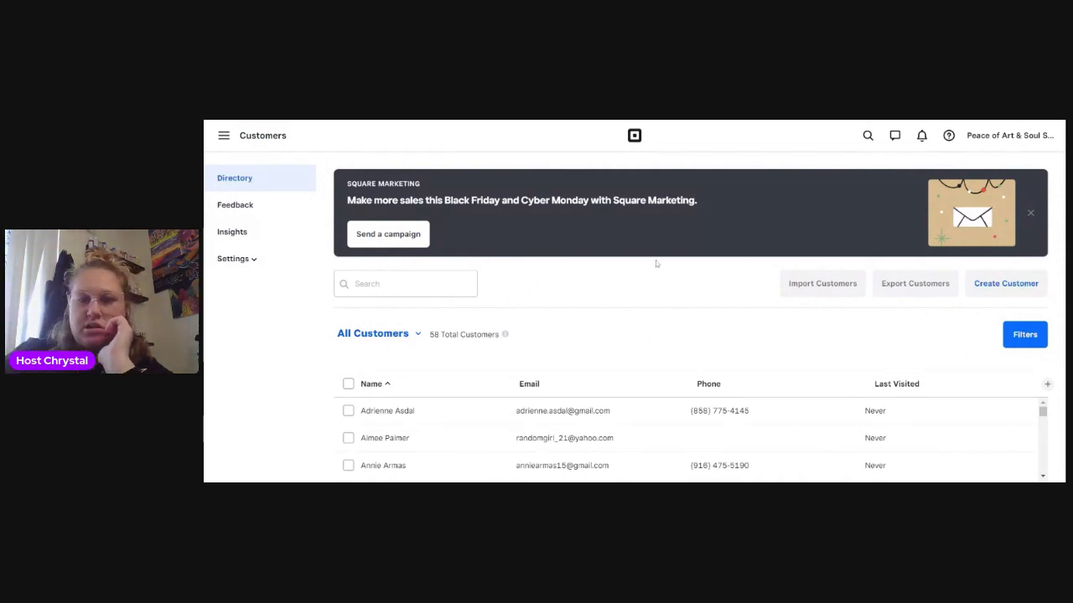
scroll(508, 433, down, 1)
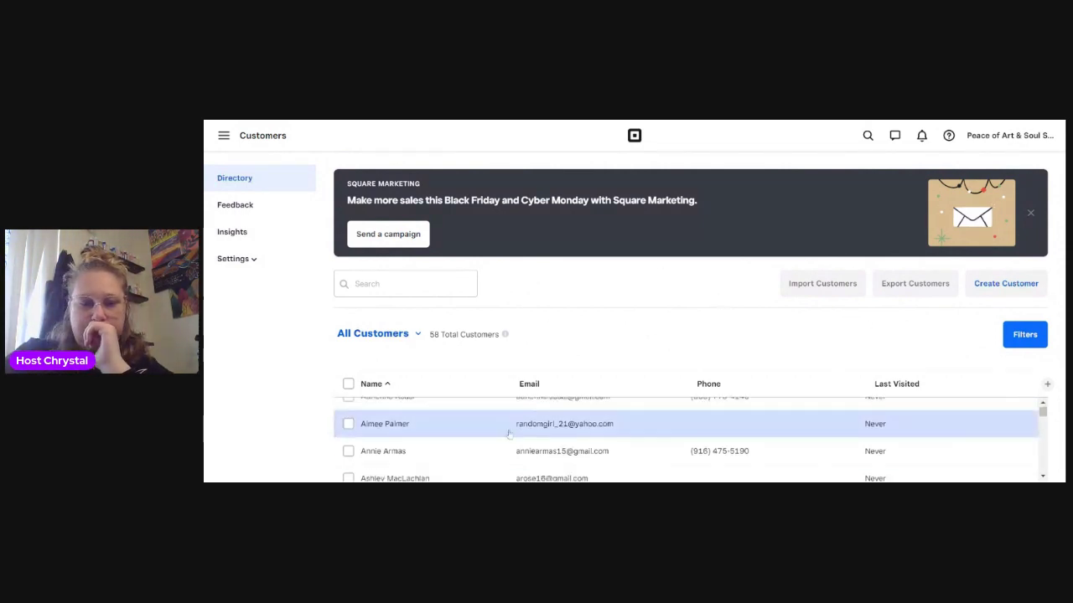
scroll(508, 433, down, 3)
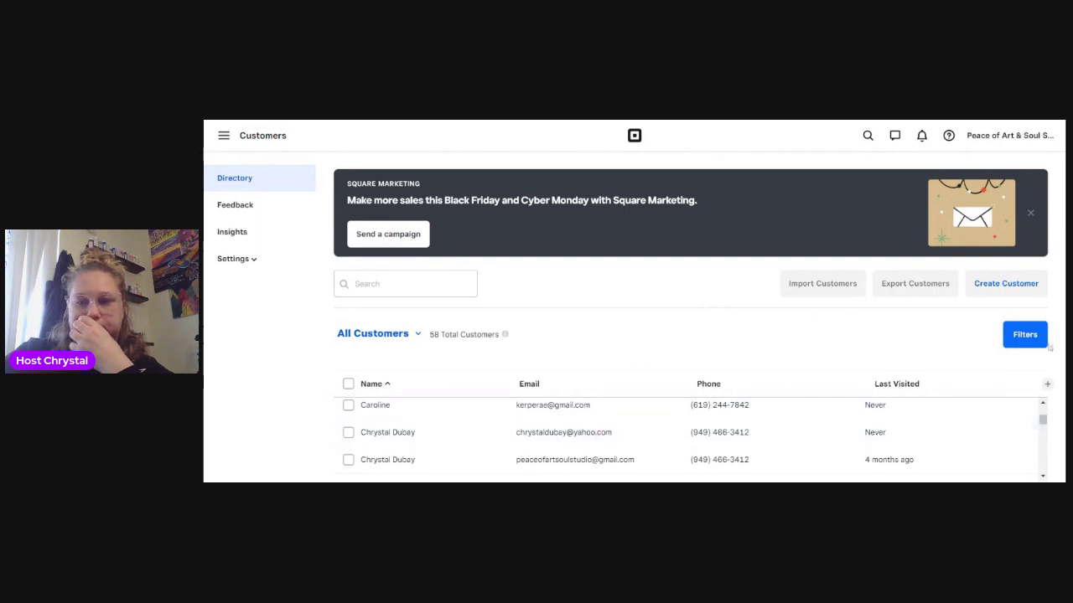
drag(1044, 422, 1043, 474)
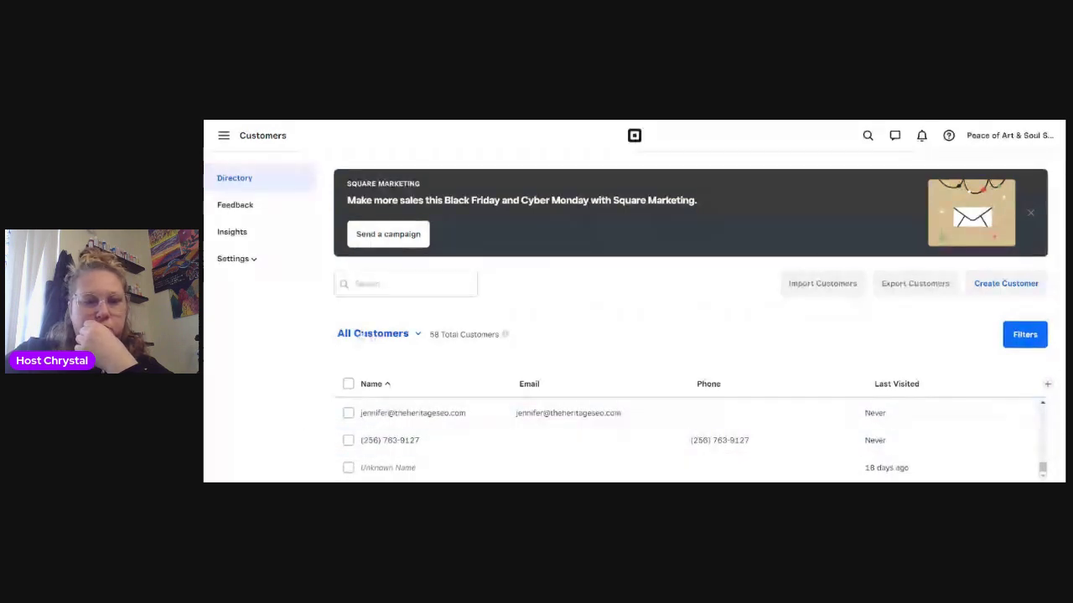
Open the Email Collection settings for customers and examine the point of sale, hosted sign-up page and embedded form options.
click(239, 260)
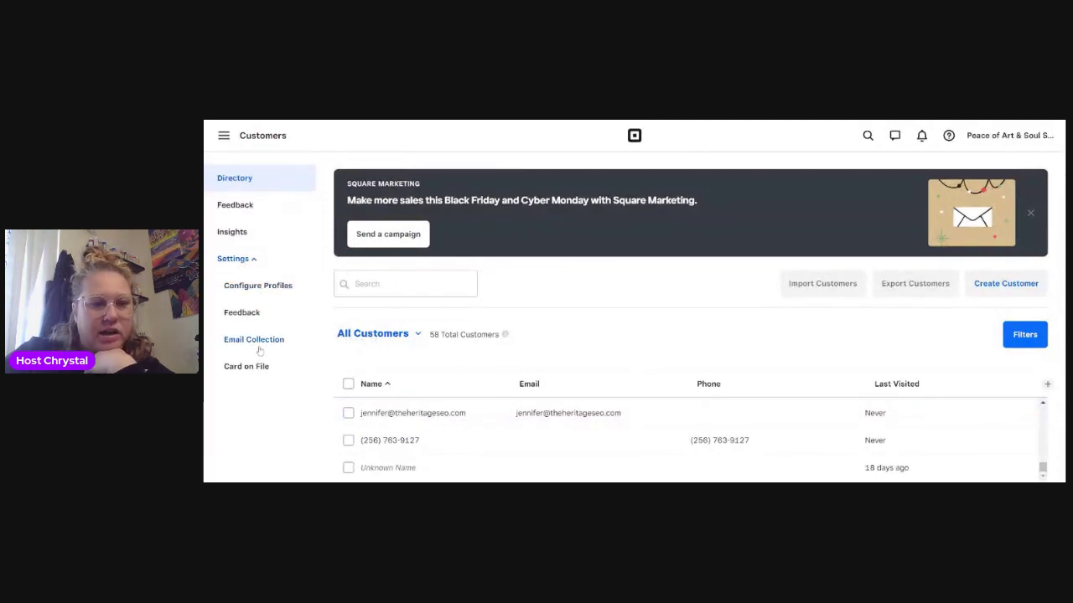
click(256, 340)
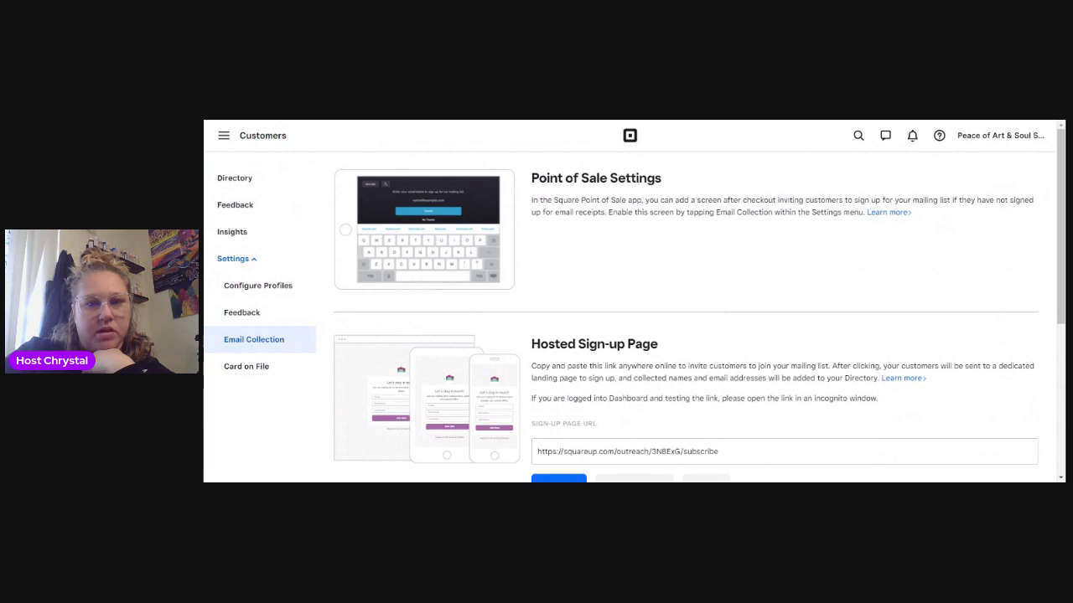
scroll(526, 206, down, 2)
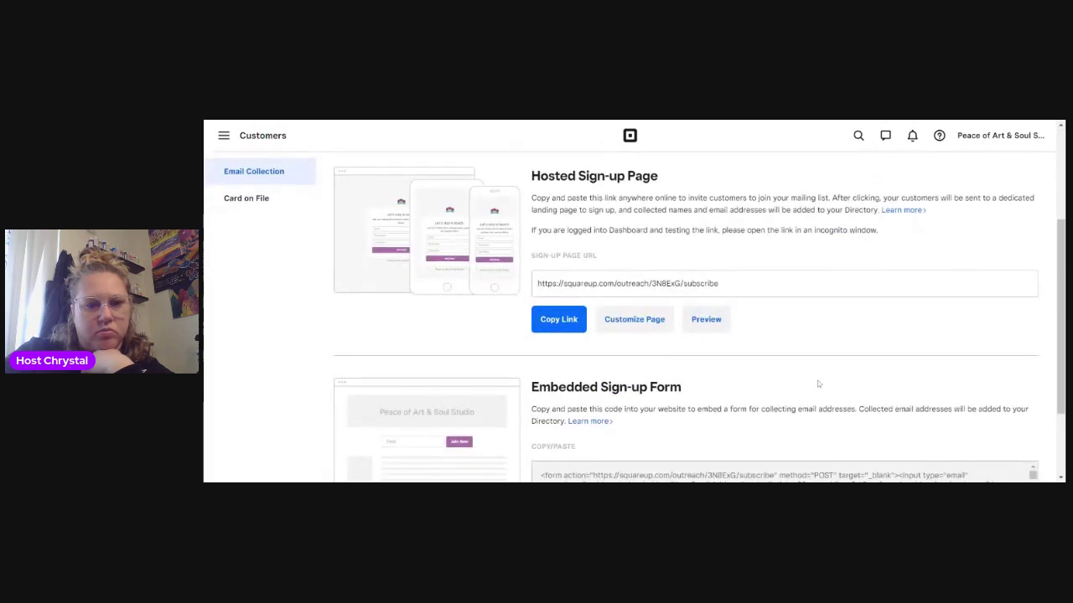
scroll(817, 380, down, 1)
scroll(787, 369, up, 1)
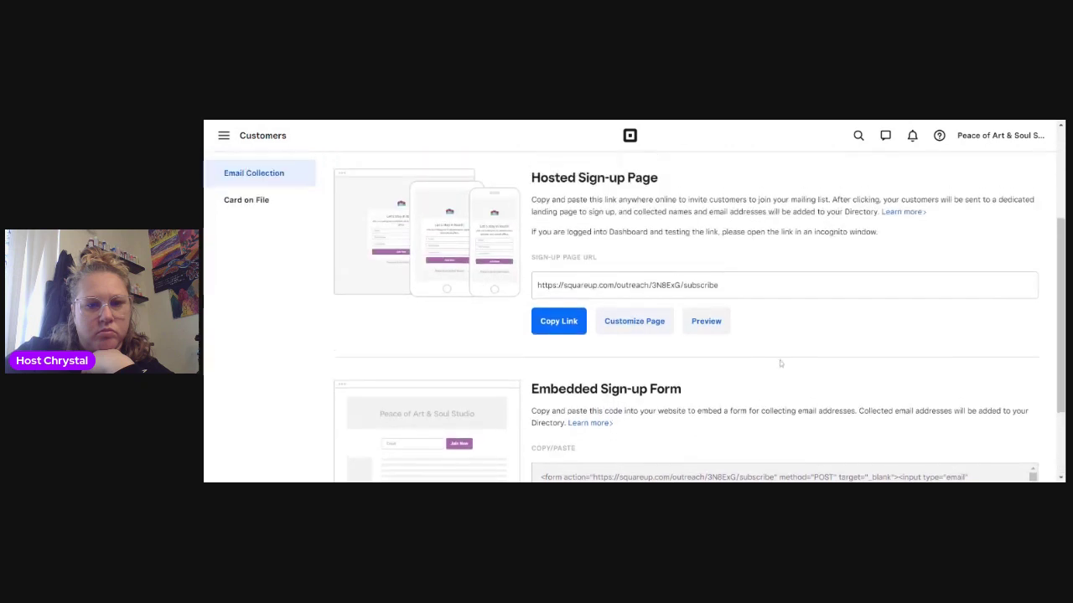
View the hosted sign-up page's customization options, cancel without changes, and look over the embedded sign-up form section.
click(634, 323)
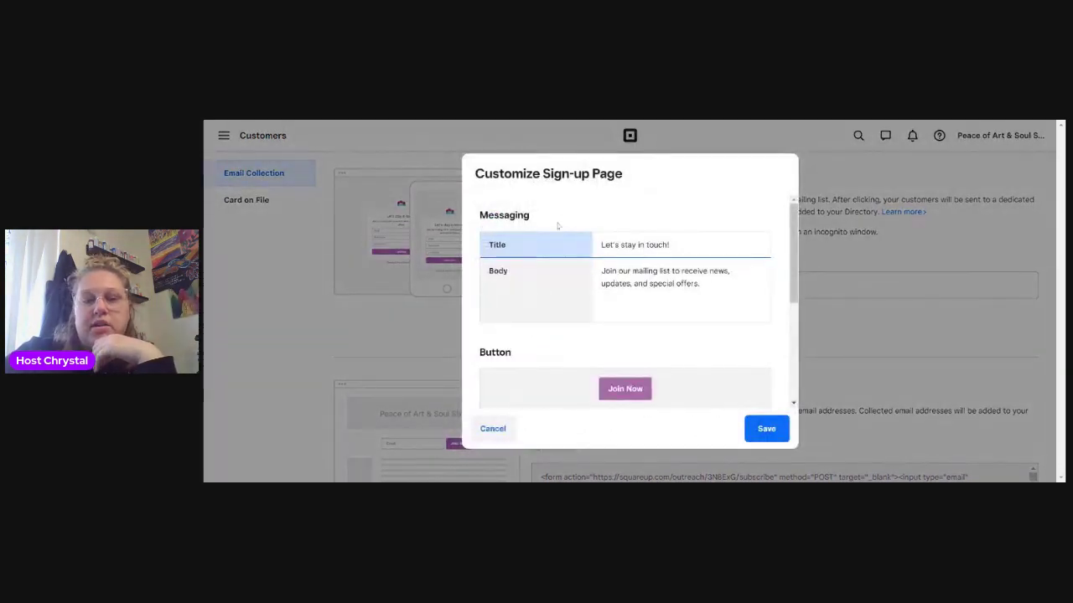
click(493, 433)
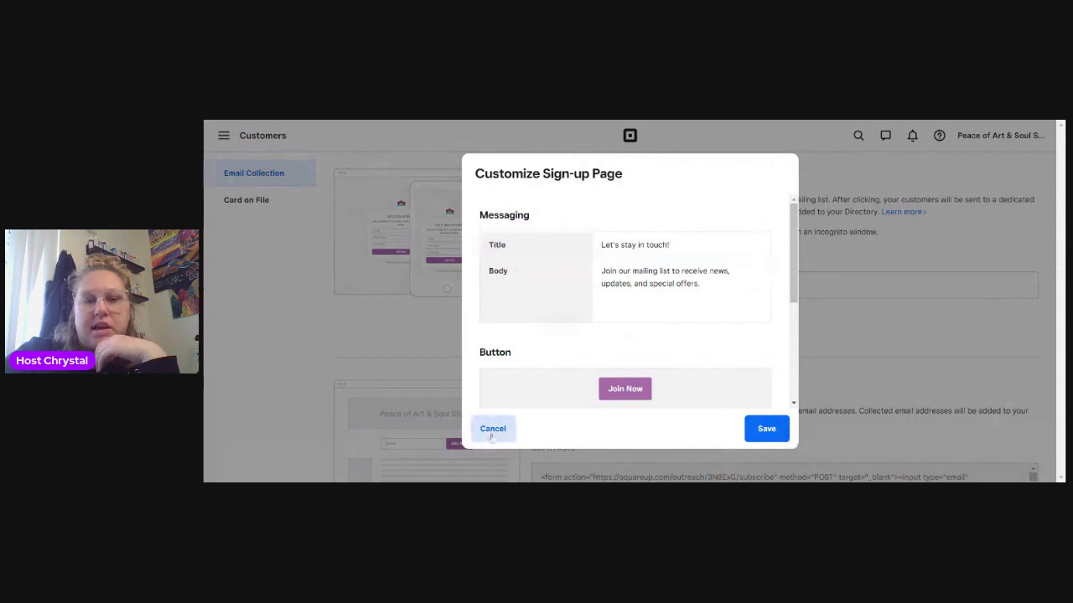
scroll(696, 335, down, 2)
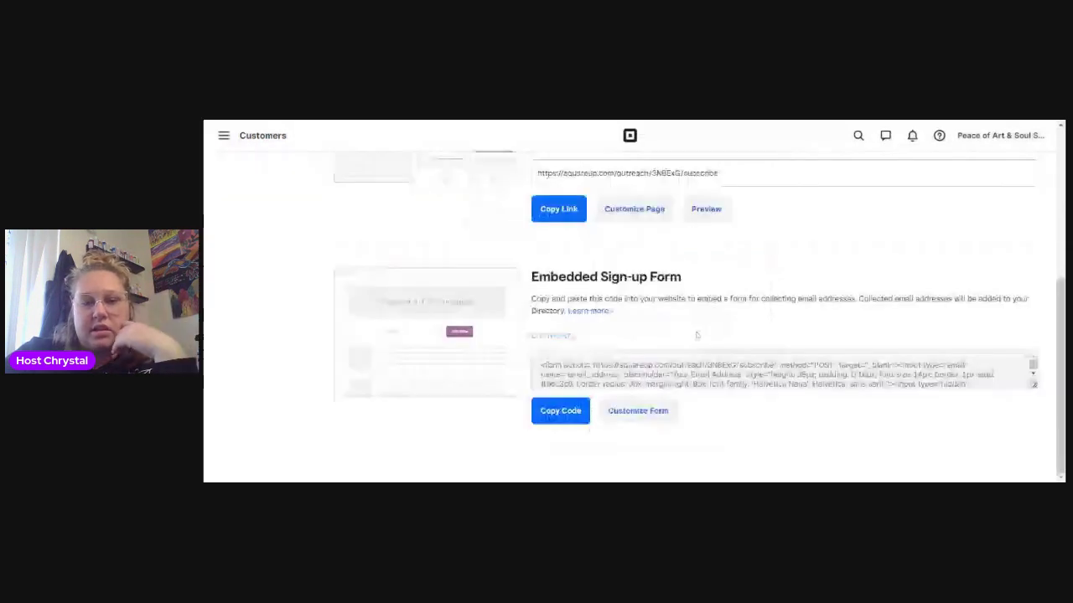
scroll(696, 335, up, 4)
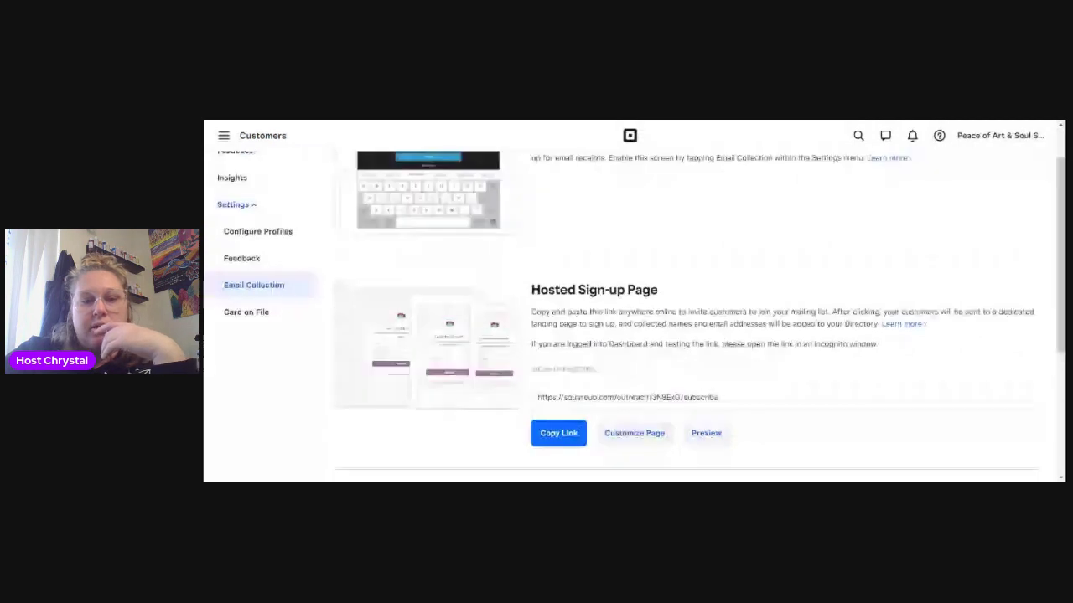
scroll(802, 449, down, 3)
scroll(802, 449, up, 4)
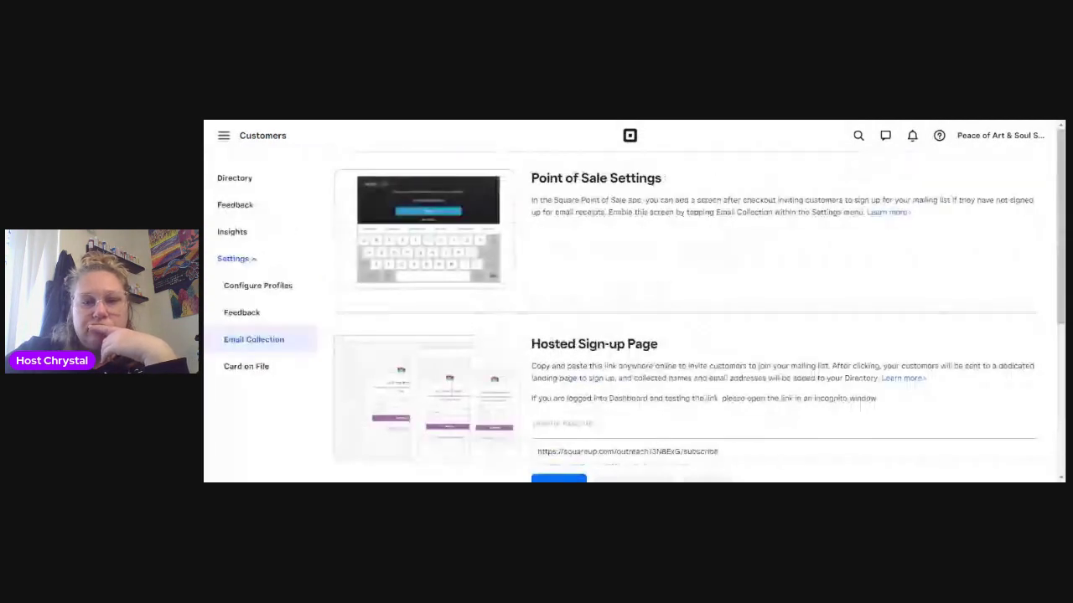
Check the Card on File and Configure Profiles settings for customers and return to the directory.
click(251, 367)
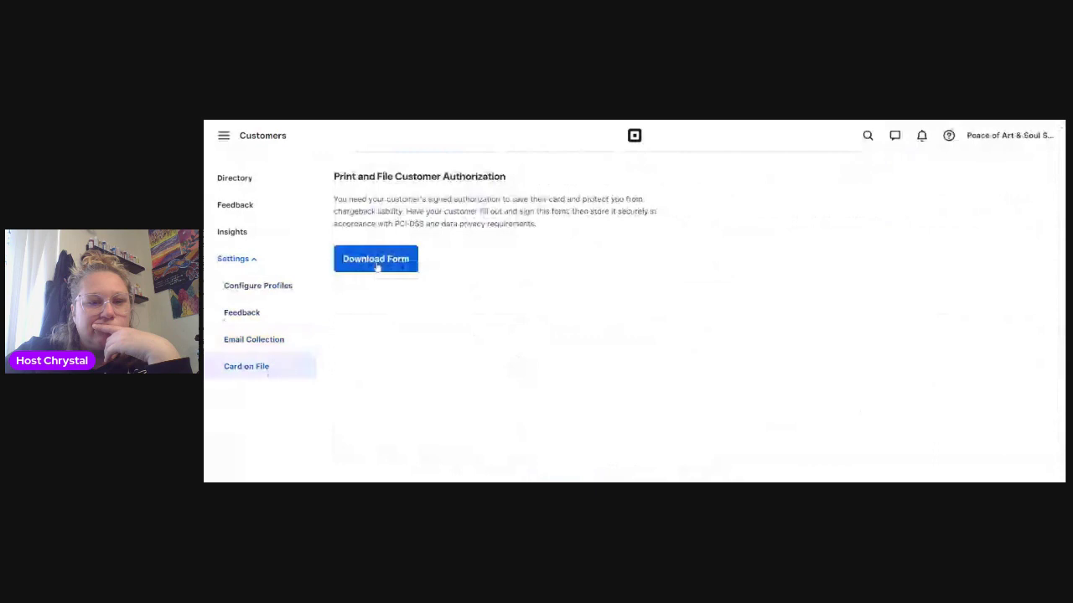
click(271, 285)
click(231, 260)
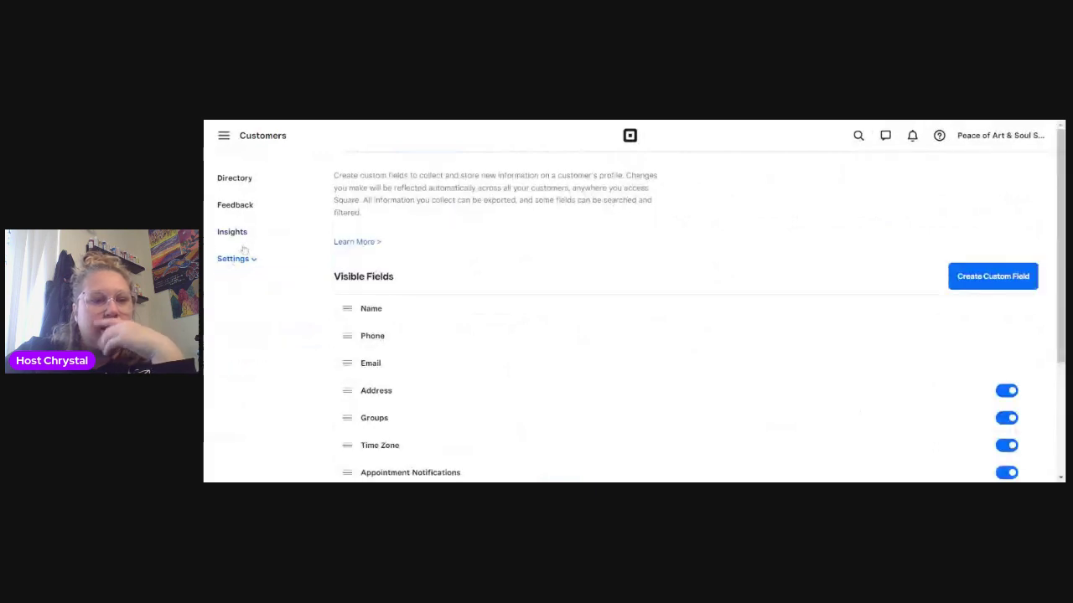
click(240, 185)
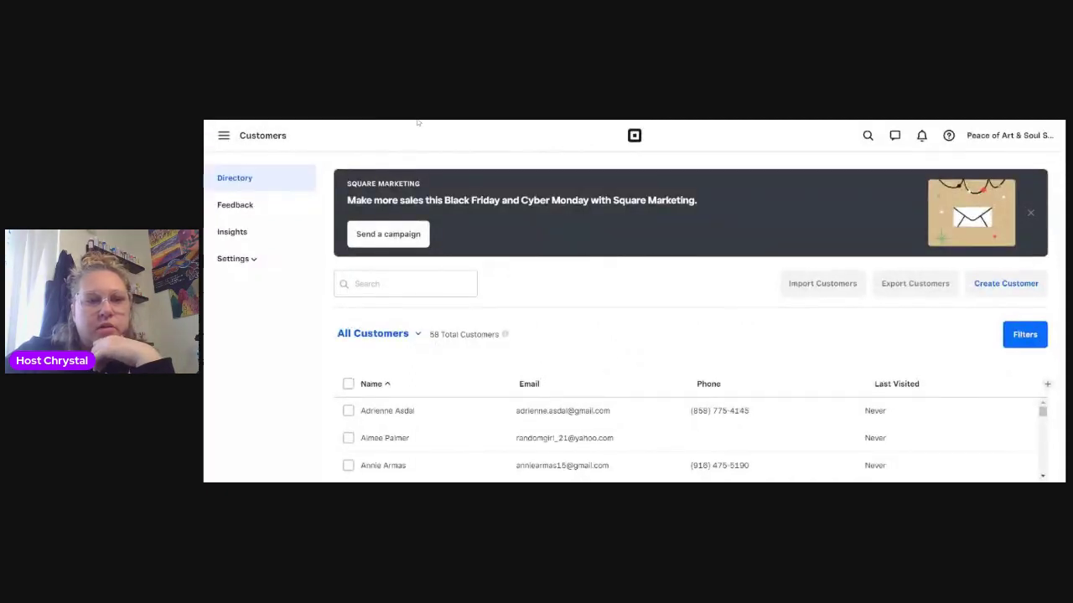
Go to the Online section and look over the site overview with its past 7 days statistics.
click(224, 135)
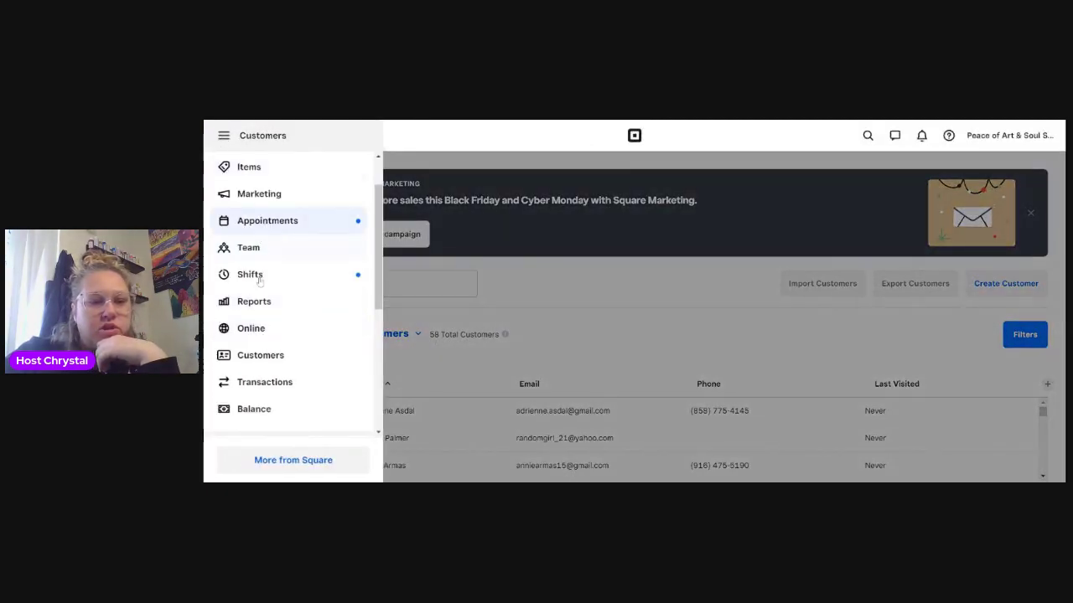
click(283, 331)
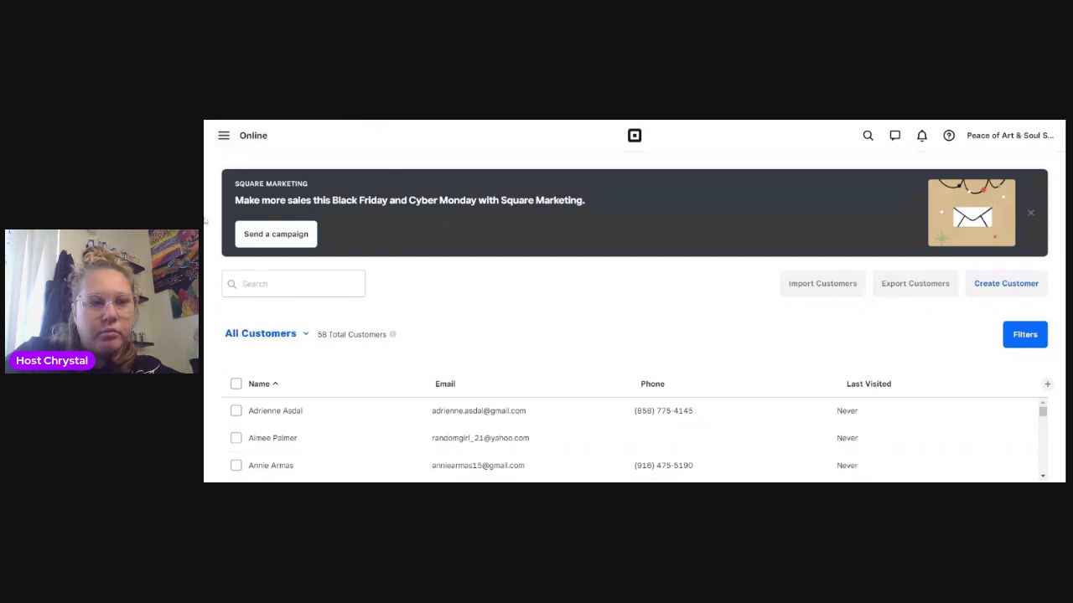
click(223, 137)
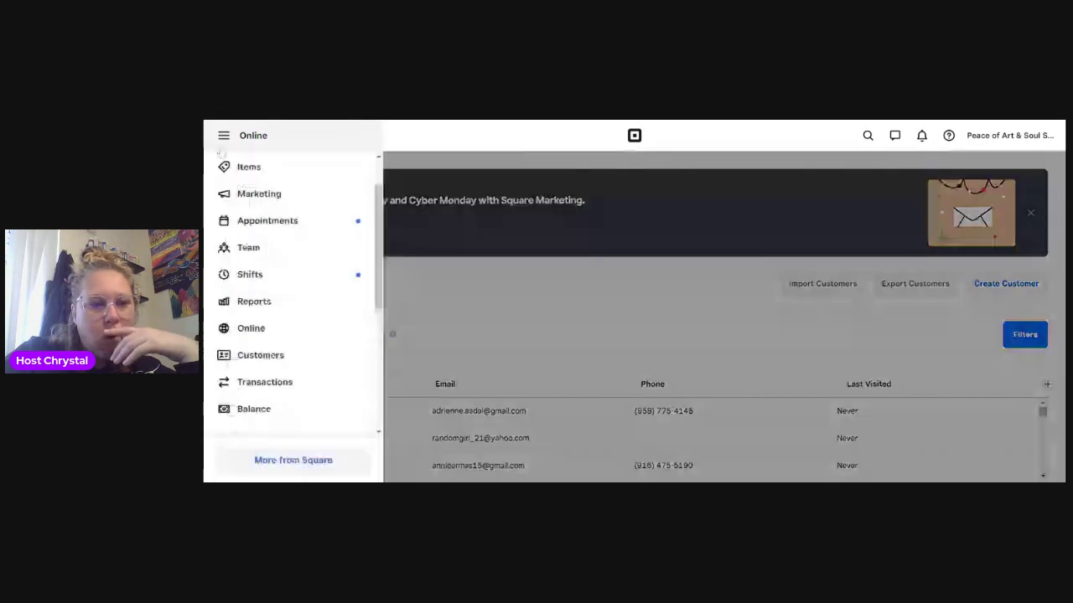
click(251, 328)
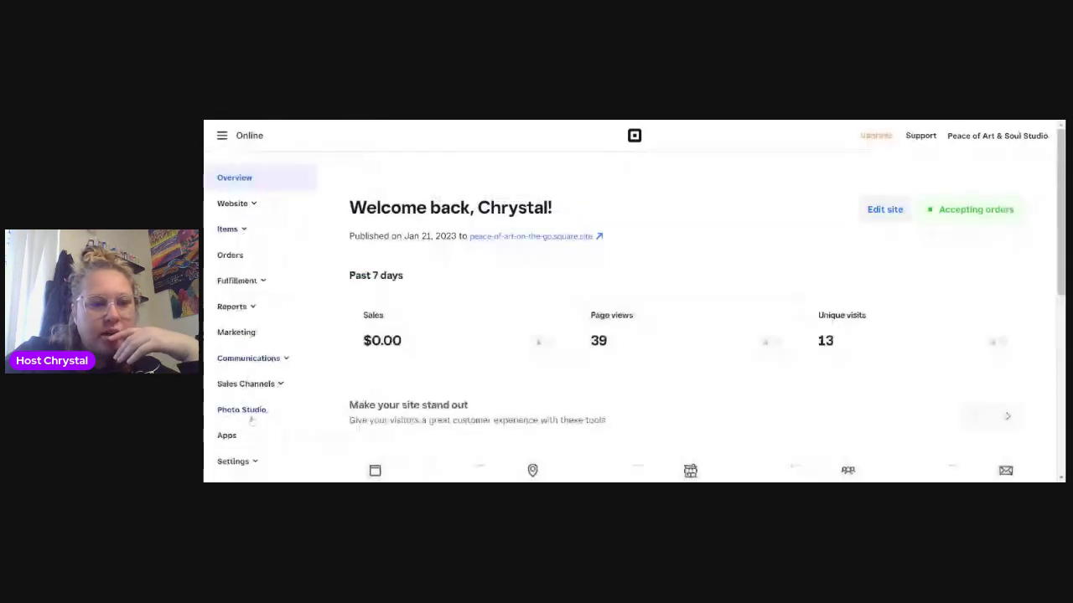
scroll(245, 366, down, 2)
scroll(242, 363, up, 1)
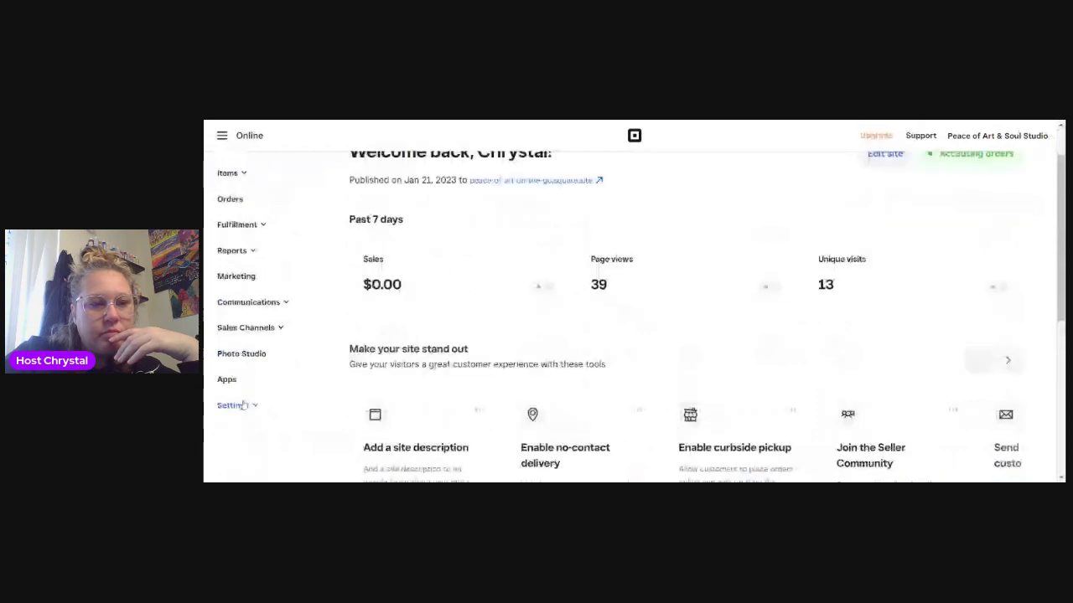
Check the Communications options of the online site and open its Marketing page.
click(285, 303)
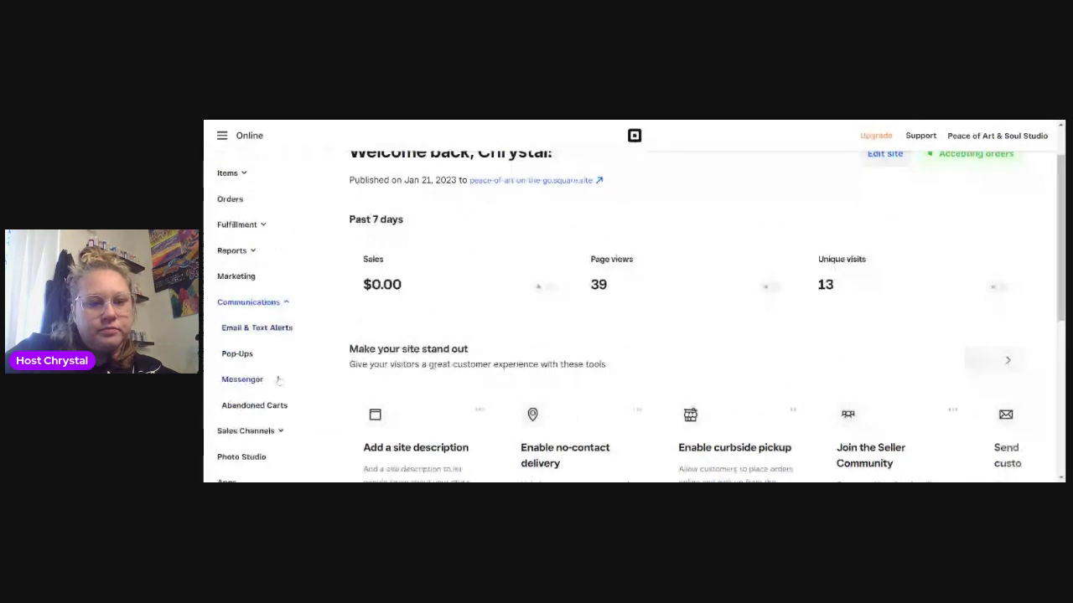
click(285, 302)
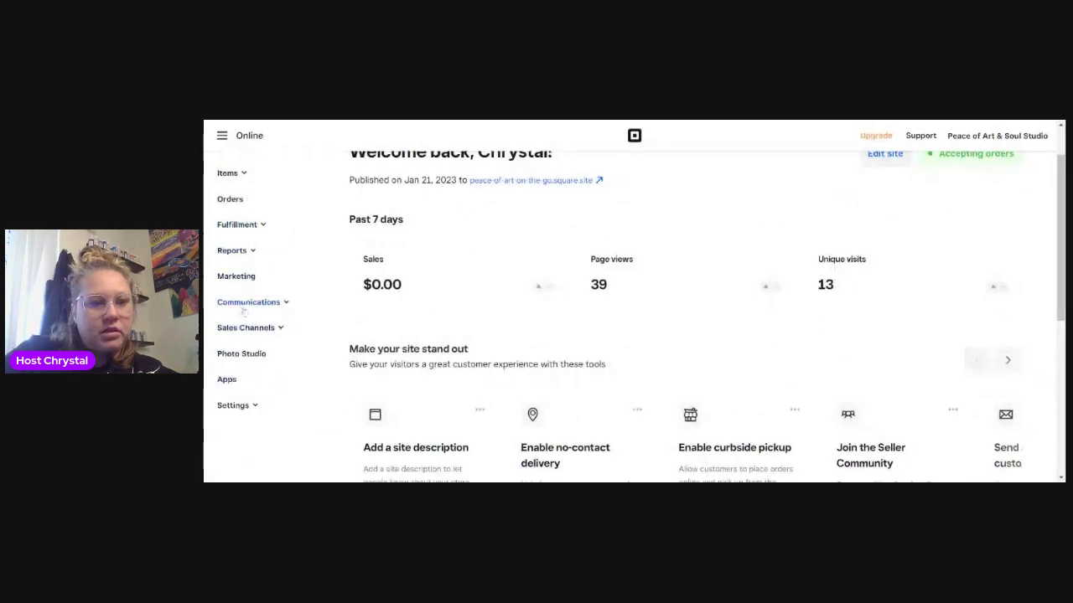
scroll(245, 314, up, 1)
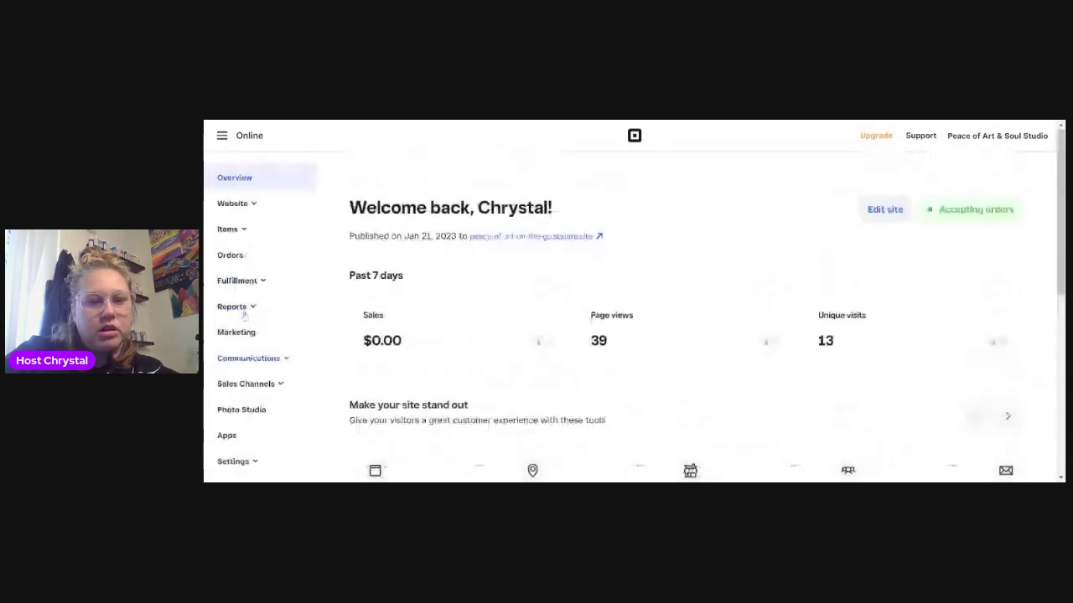
click(238, 332)
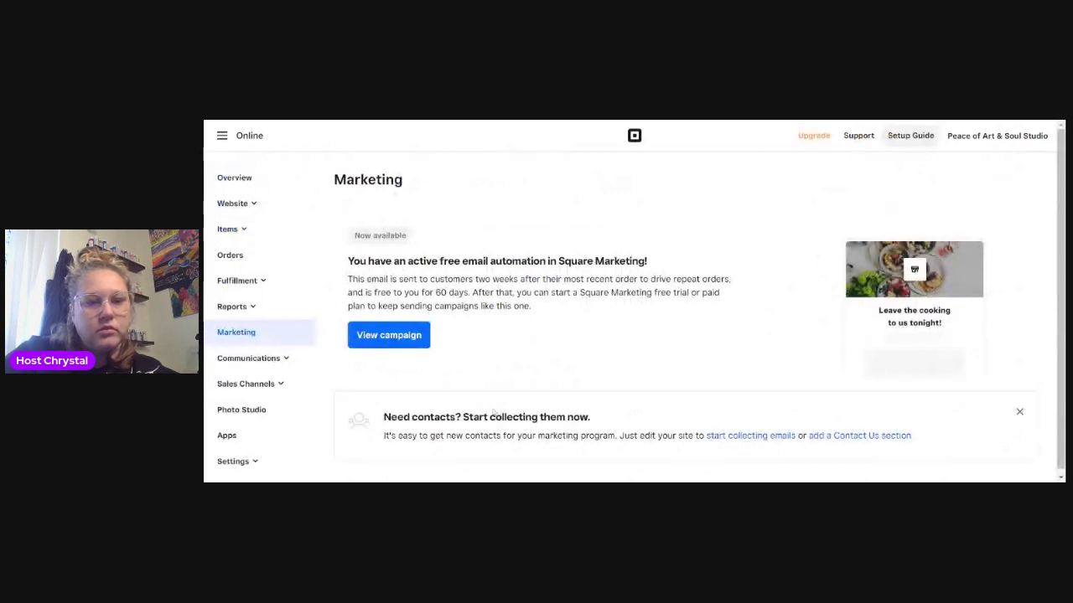
Open Square Marketing from the active email automation notice and look over its overview page.
scroll(495, 413, down, 1)
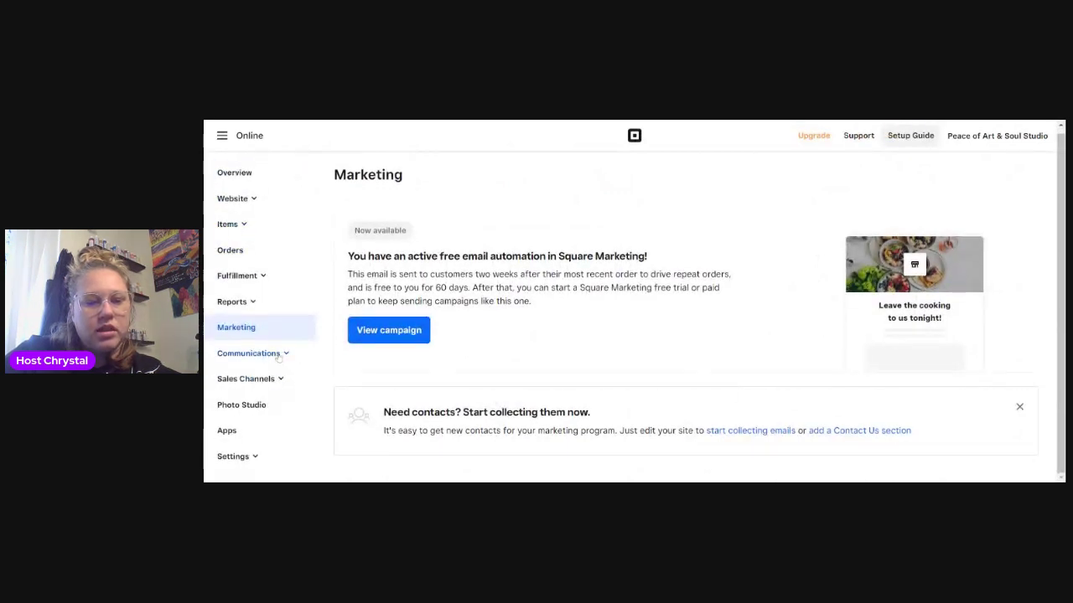
click(405, 331)
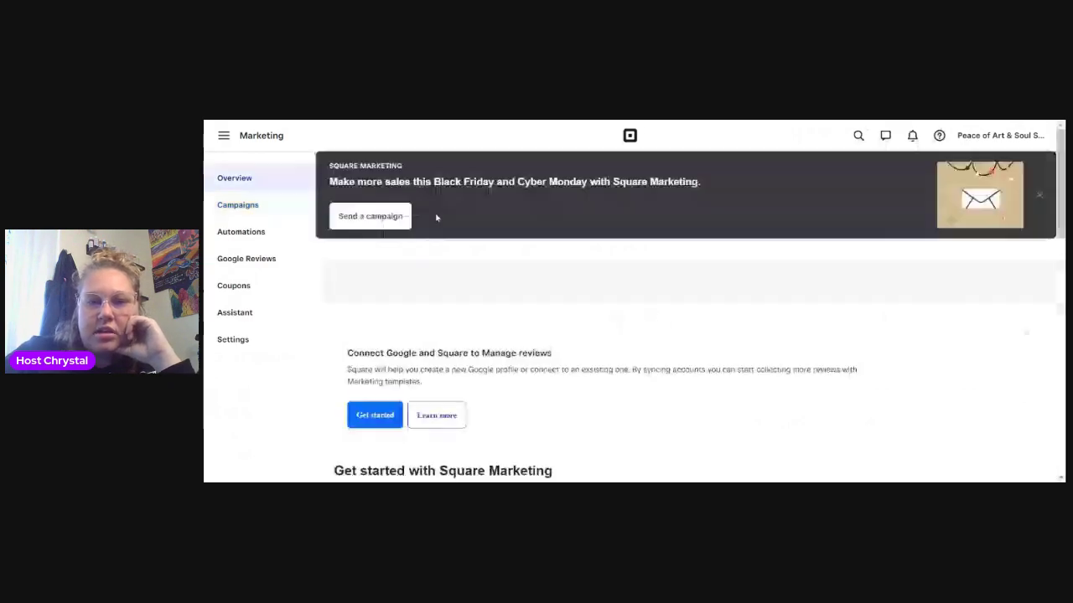
scroll(641, 294, down, 2)
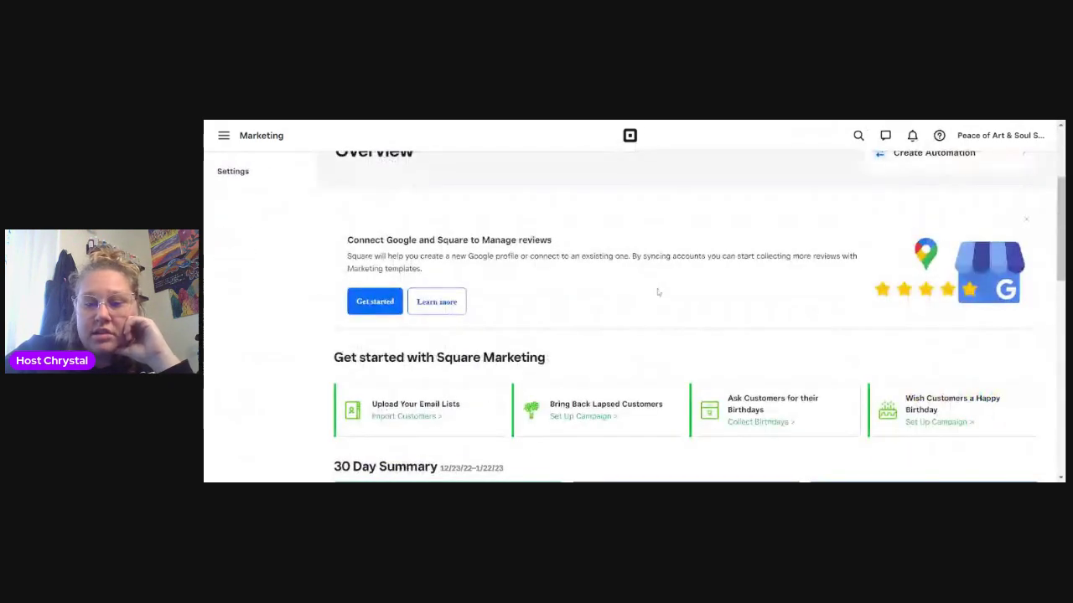
scroll(662, 277, down, 1)
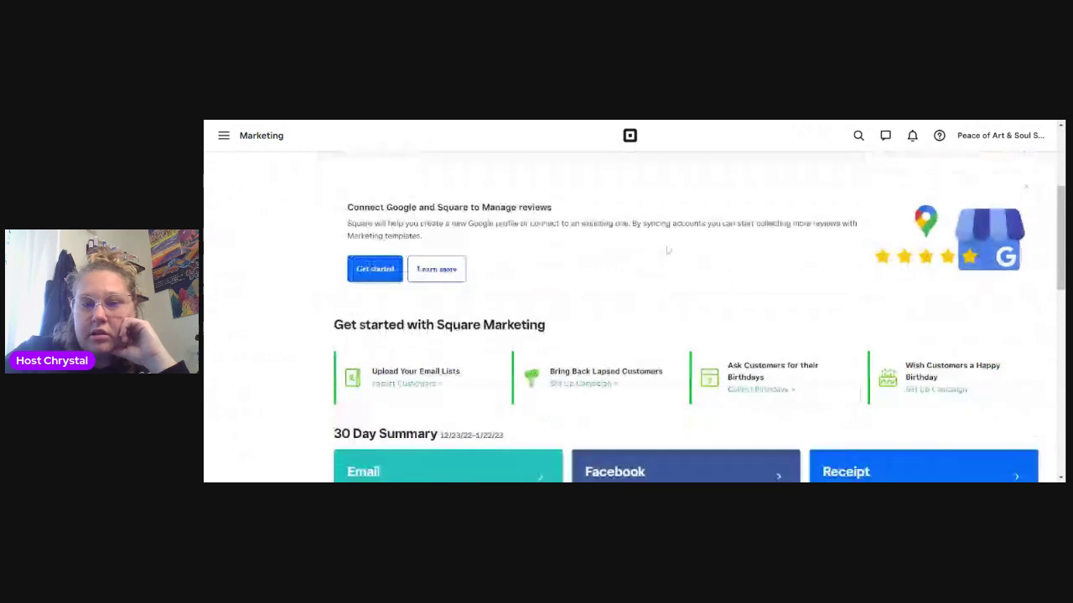
scroll(662, 302, down, 6)
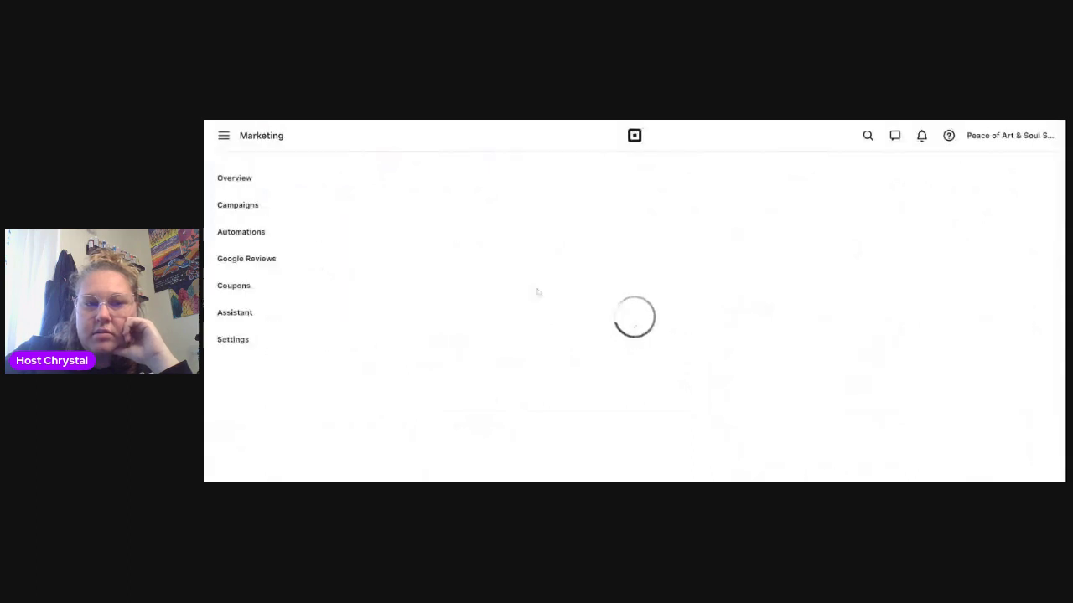
Start a new marketing campaign using the Email channel.
click(242, 209)
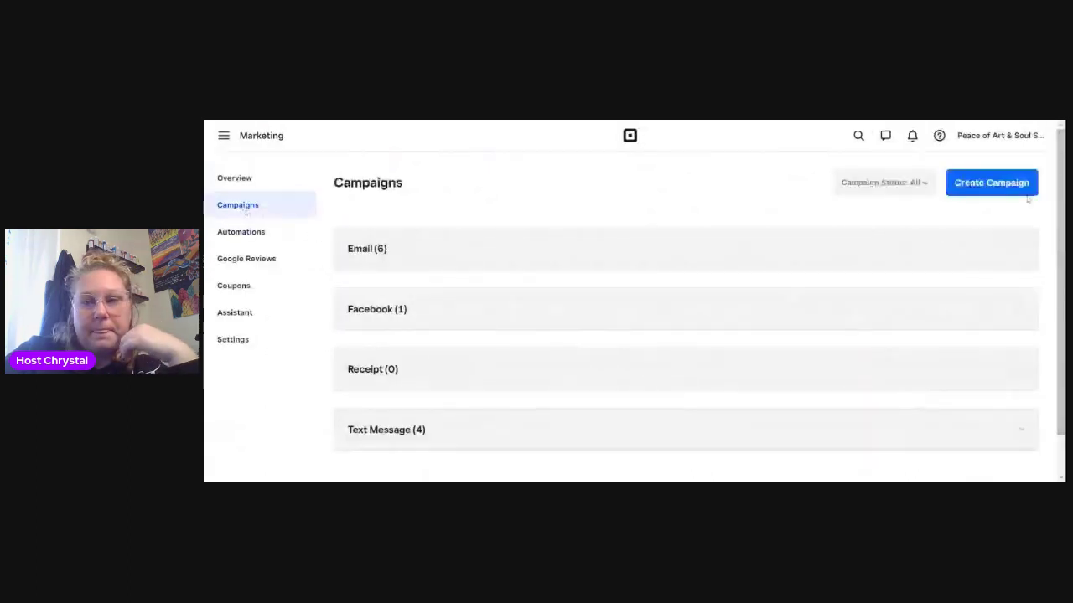
click(991, 182)
scroll(678, 364, down, 1)
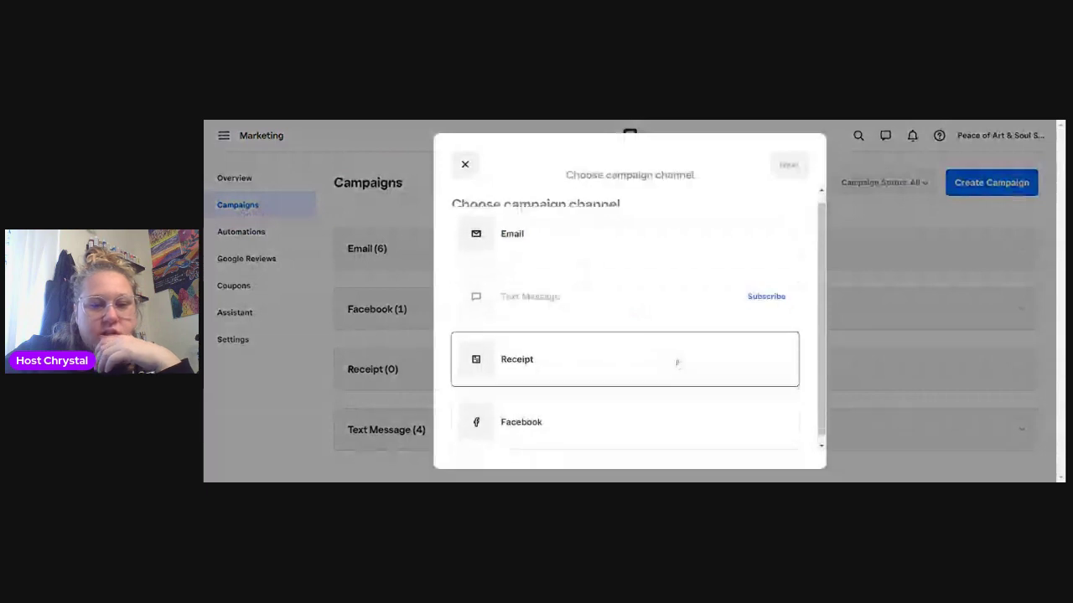
scroll(742, 328, up, 1)
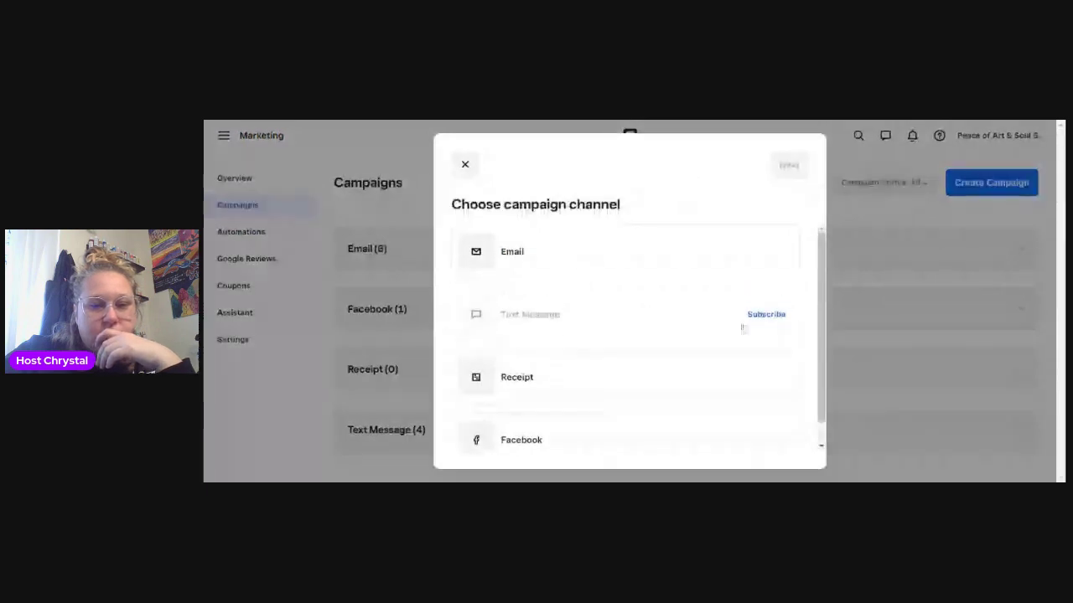
click(573, 233)
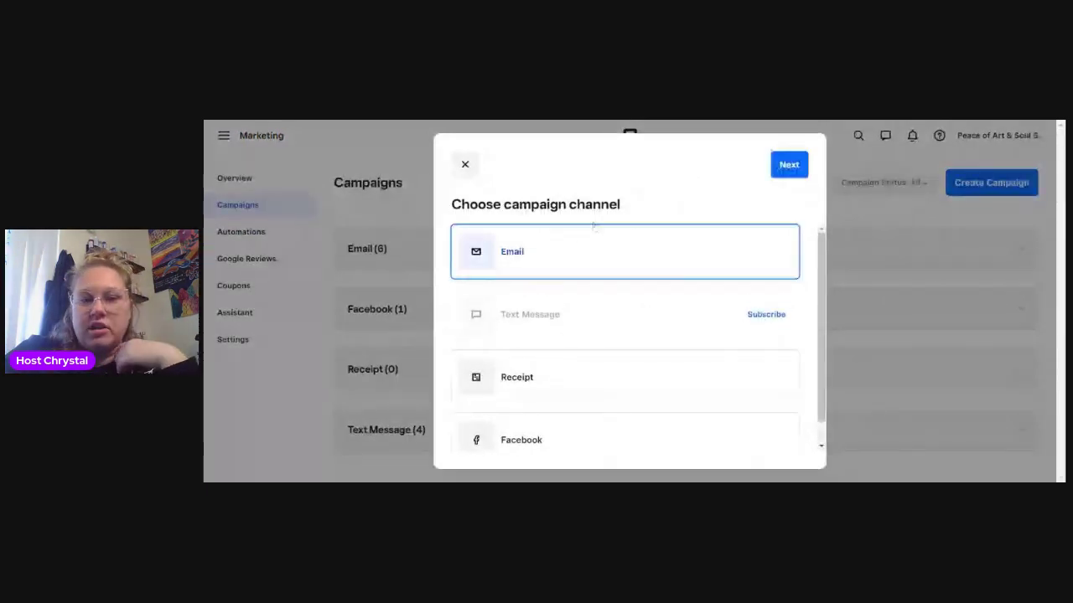
click(789, 166)
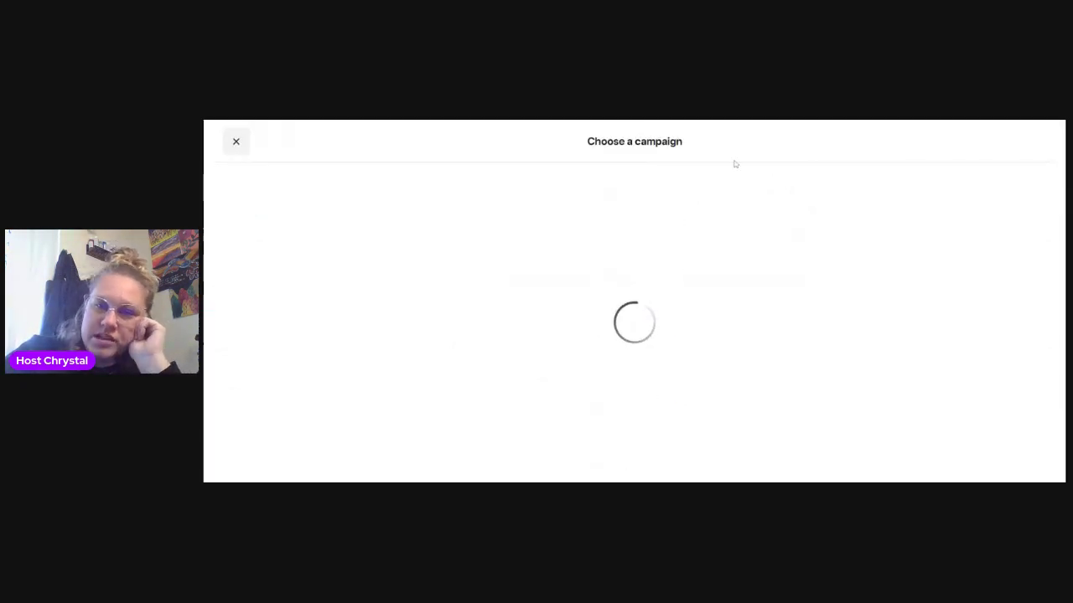
Set the campaign location to Peace of Art & Soul Studio.
scroll(335, 335, down, 1)
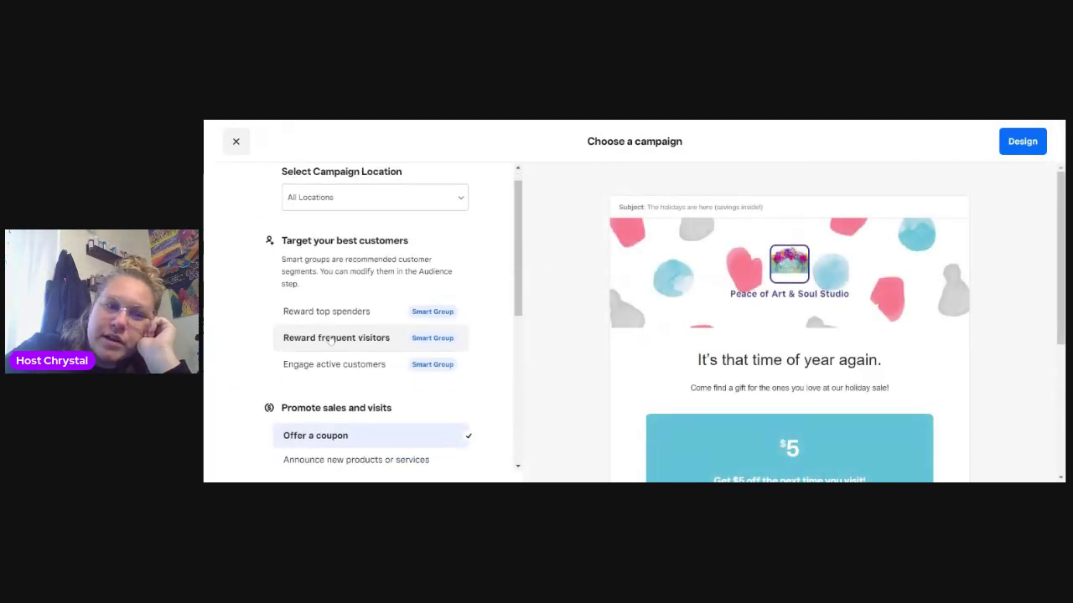
scroll(352, 318, up, 1)
click(386, 238)
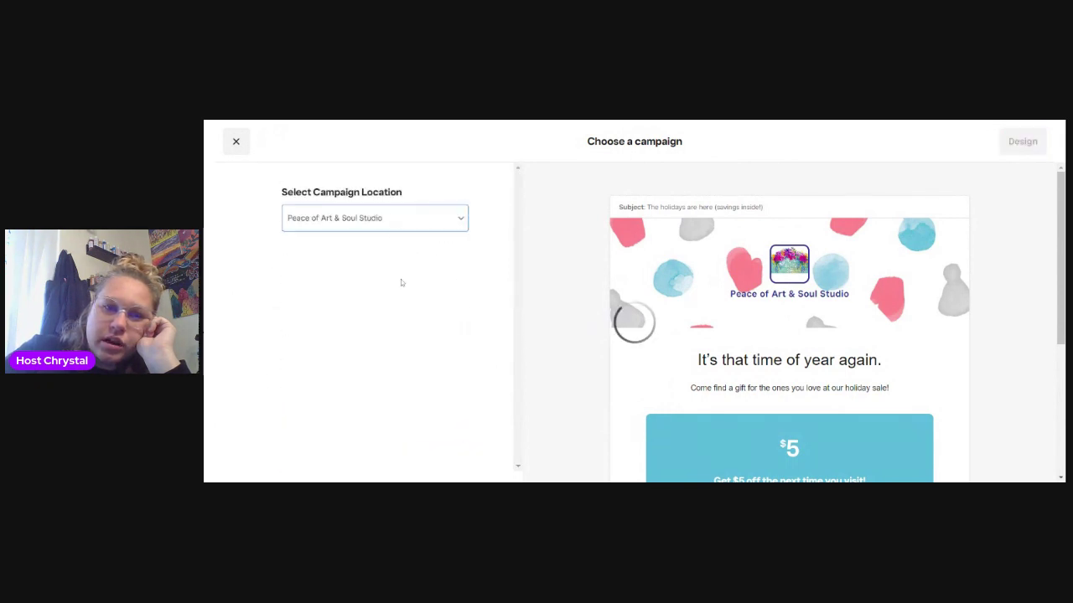
Browse the campaign types, choose Send a quick update, and continue to its design.
scroll(401, 283, down, 2)
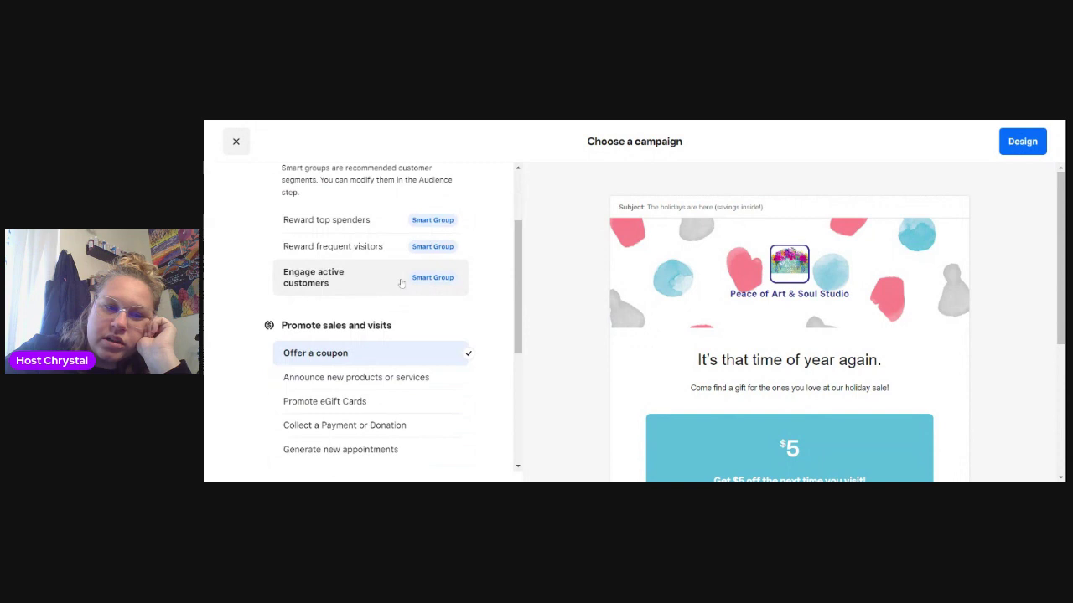
scroll(401, 283, down, 1)
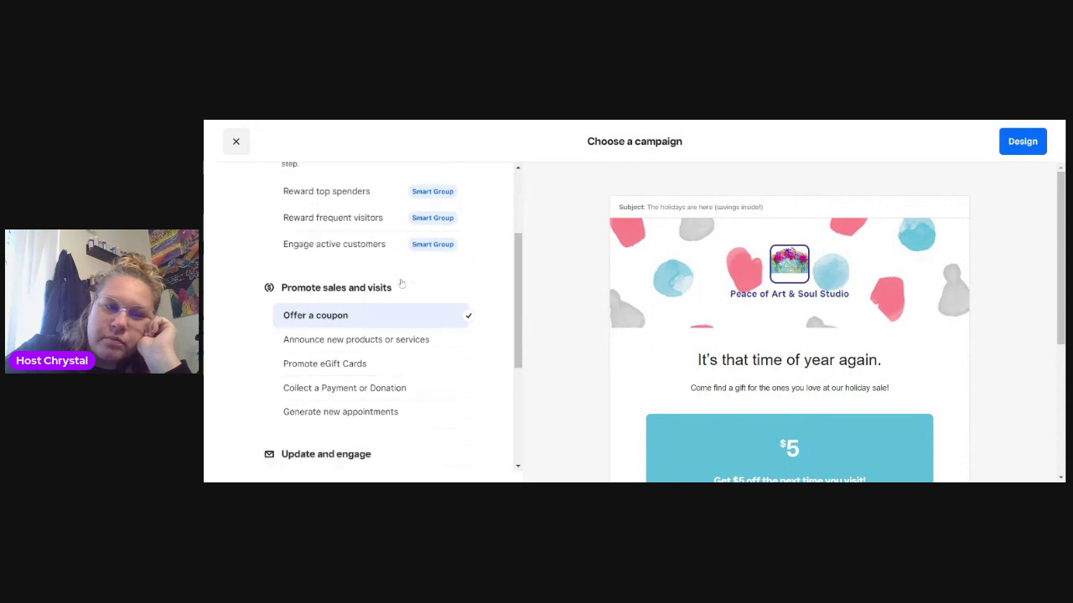
scroll(402, 283, down, 1)
scroll(402, 282, down, 5)
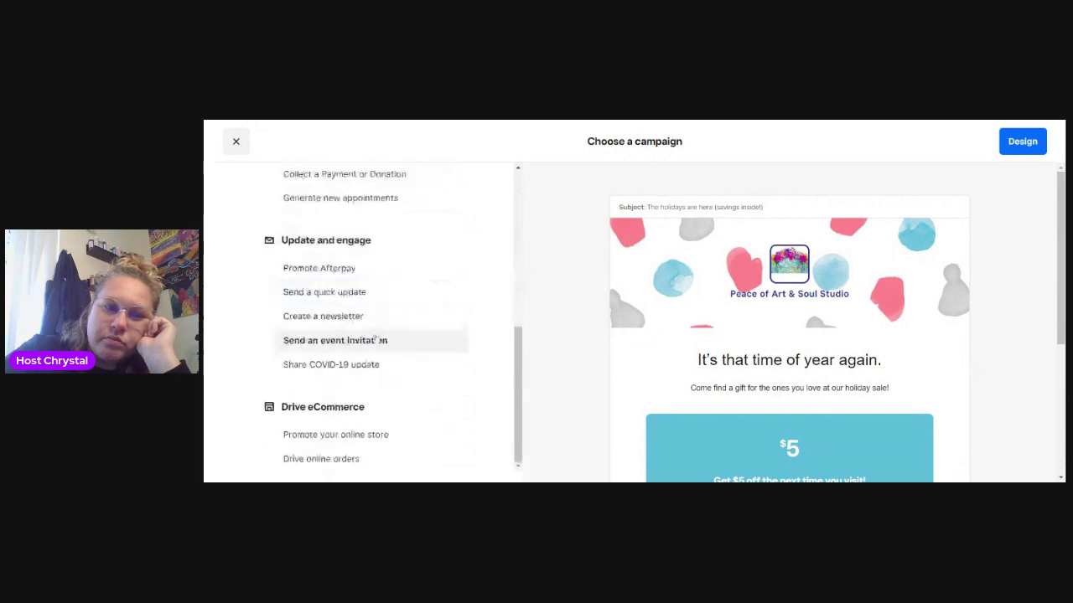
click(352, 316)
click(379, 339)
click(369, 292)
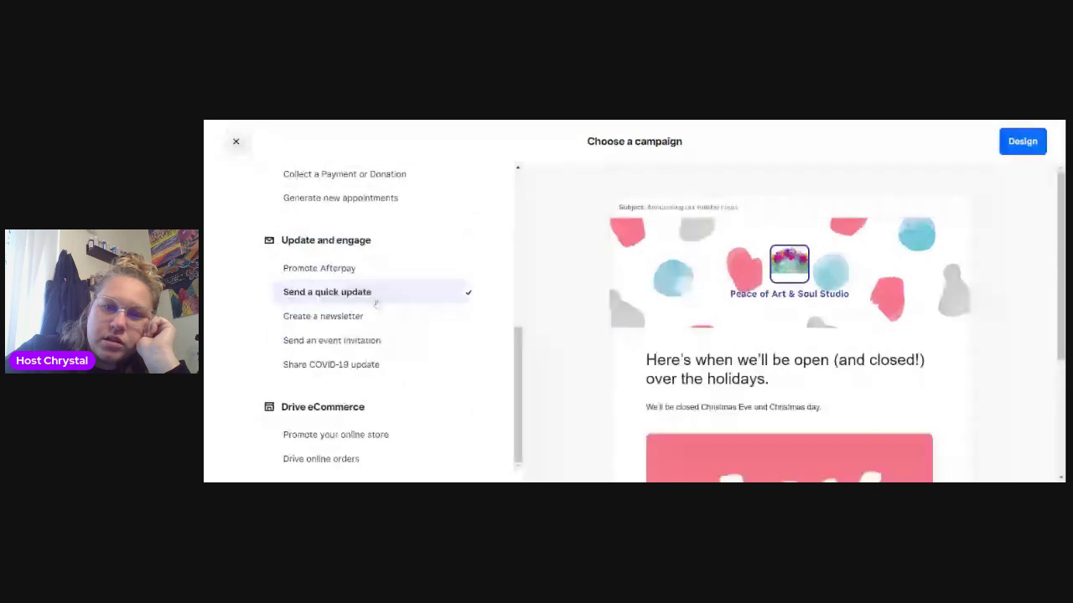
click(1021, 144)
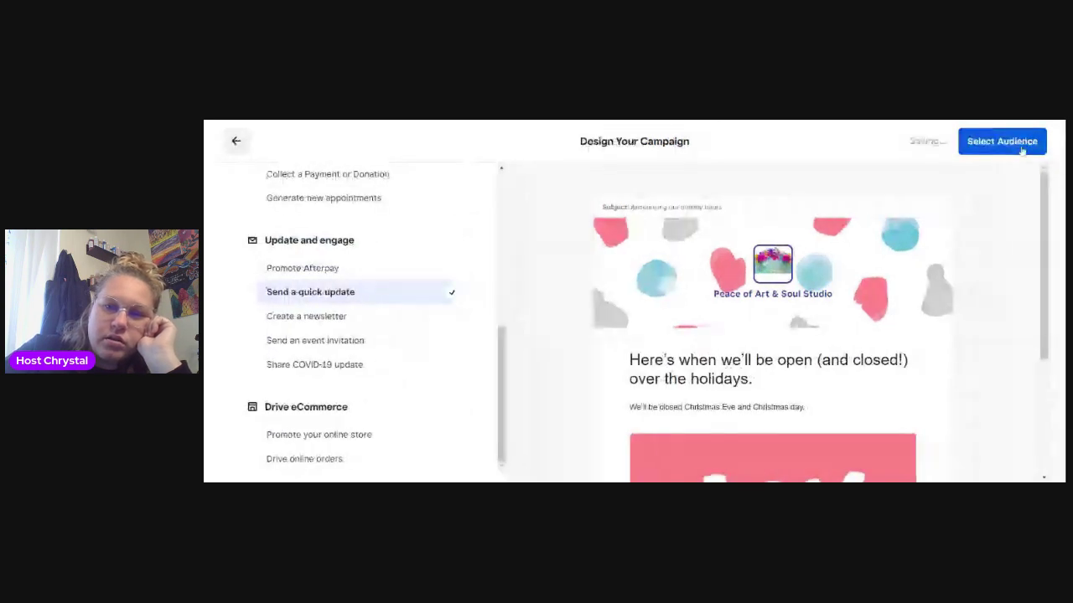
Keep the design as is, set the email audience to Custom, and look through the available subscriber groups.
click(1021, 144)
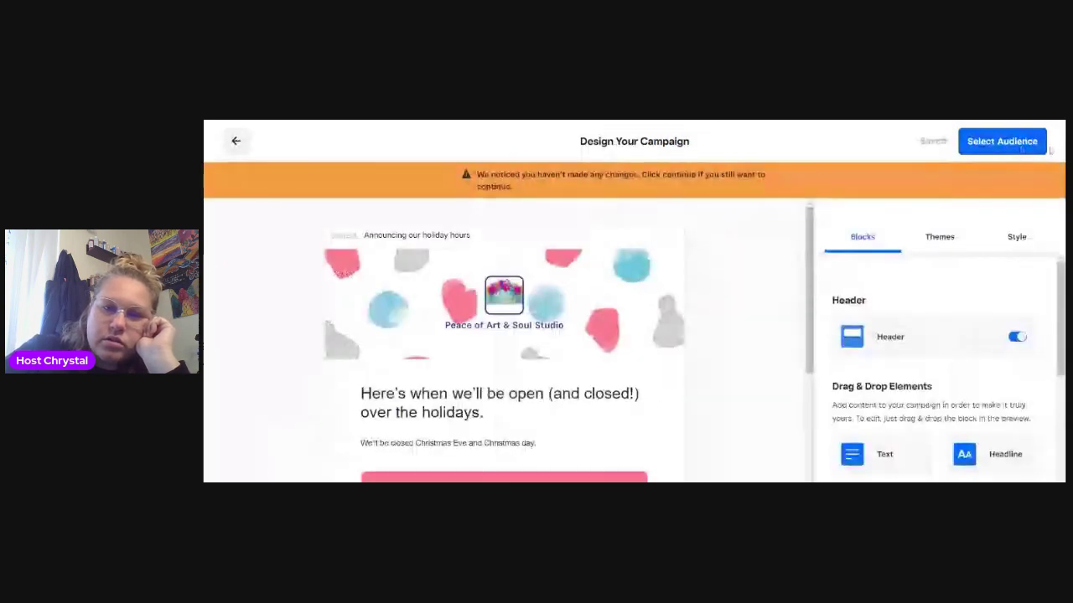
click(1042, 142)
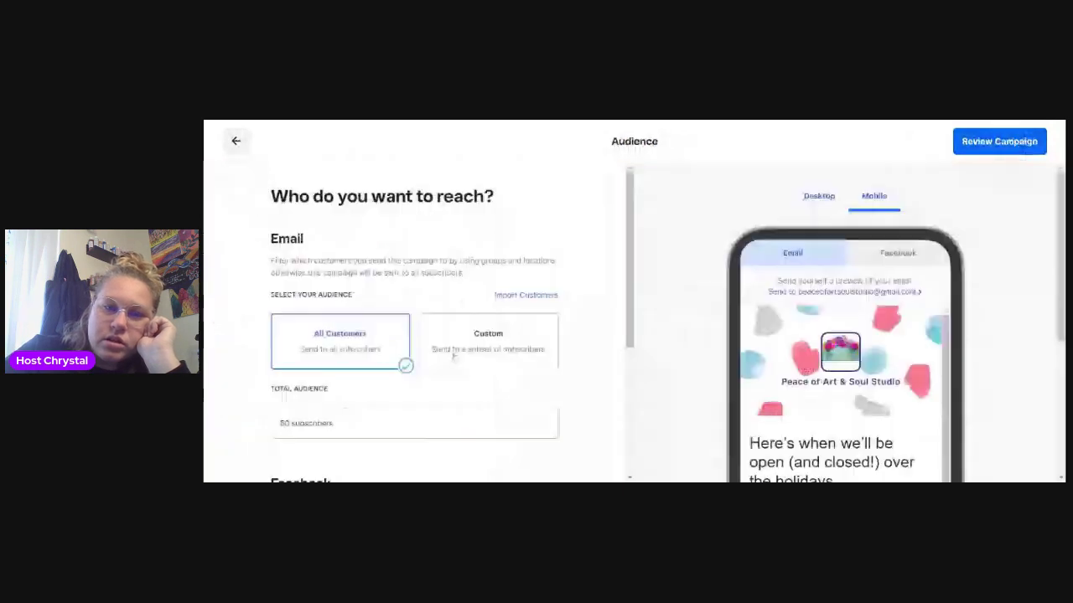
click(452, 356)
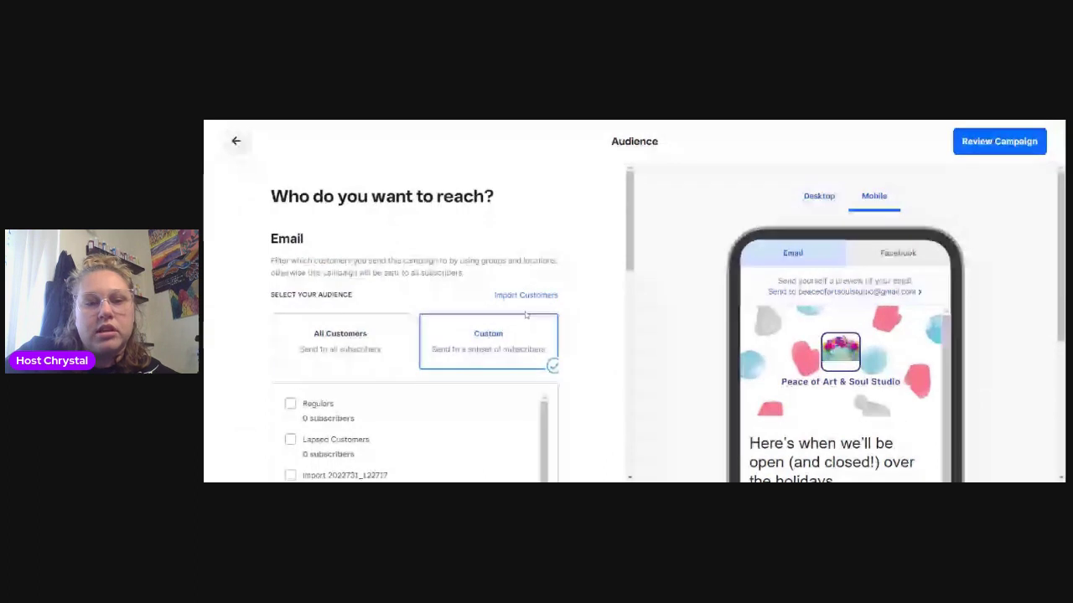
scroll(499, 330, down, 5)
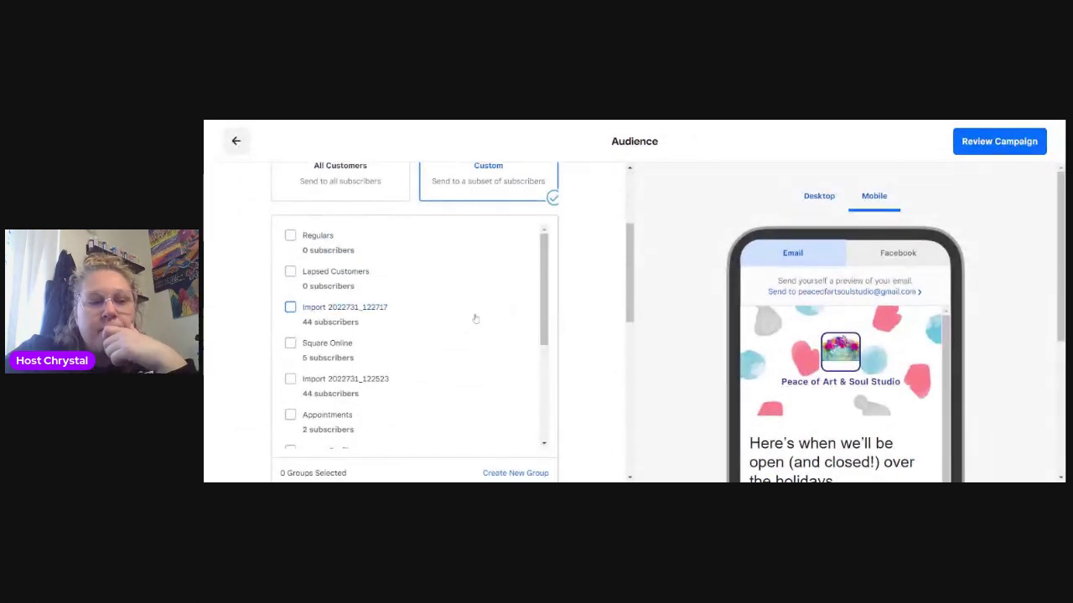
scroll(471, 329, down, 3)
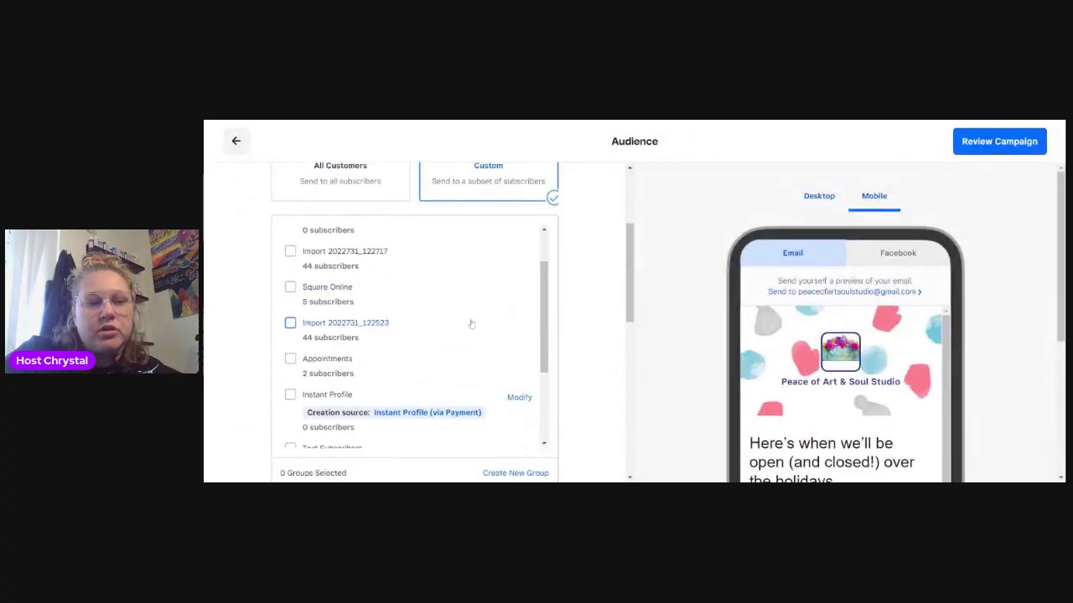
scroll(472, 318, down, 3)
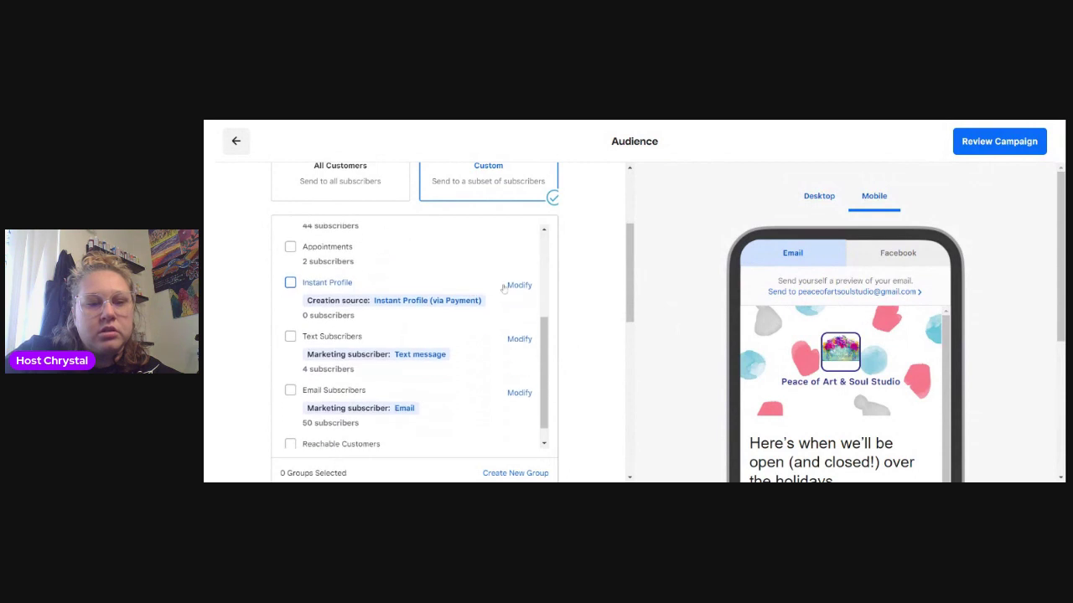
scroll(494, 327, down, 5)
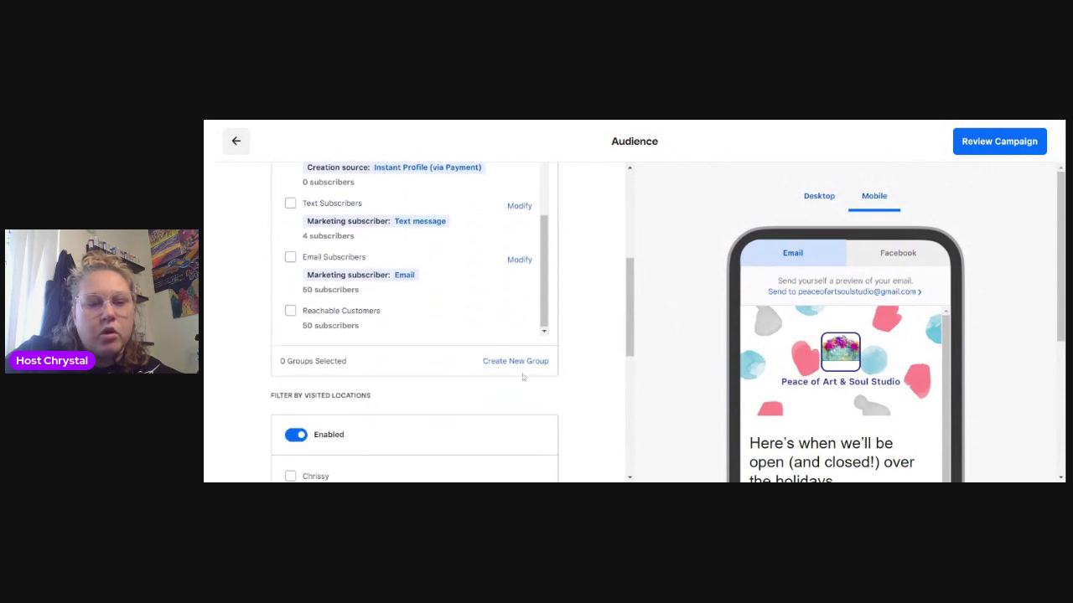
Check the Smart Group filter options and the Manual Group customer selection for a new group, closing each without creating it.
click(523, 361)
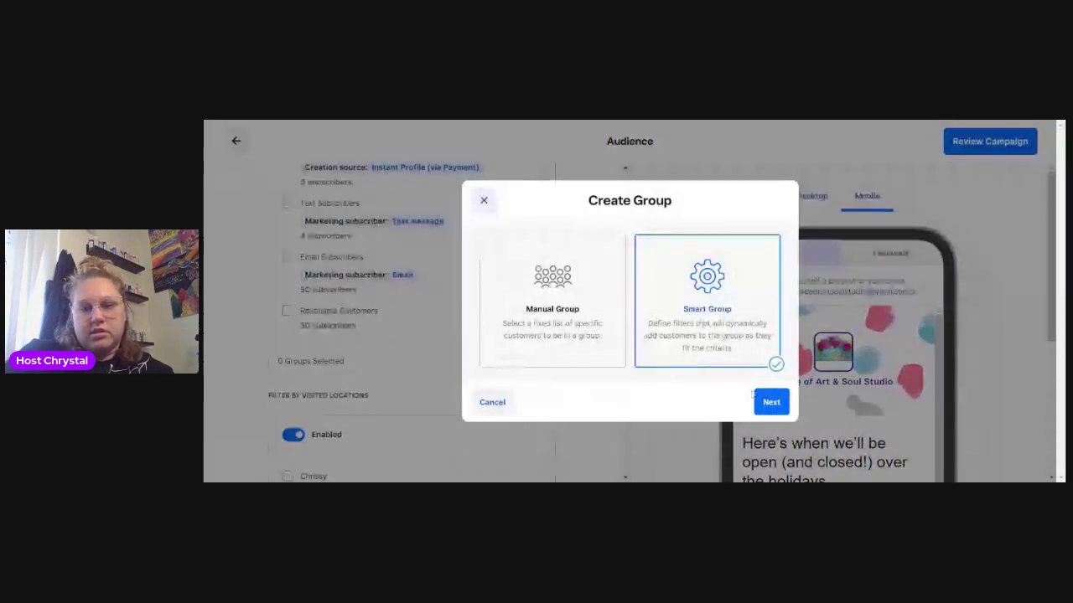
click(770, 401)
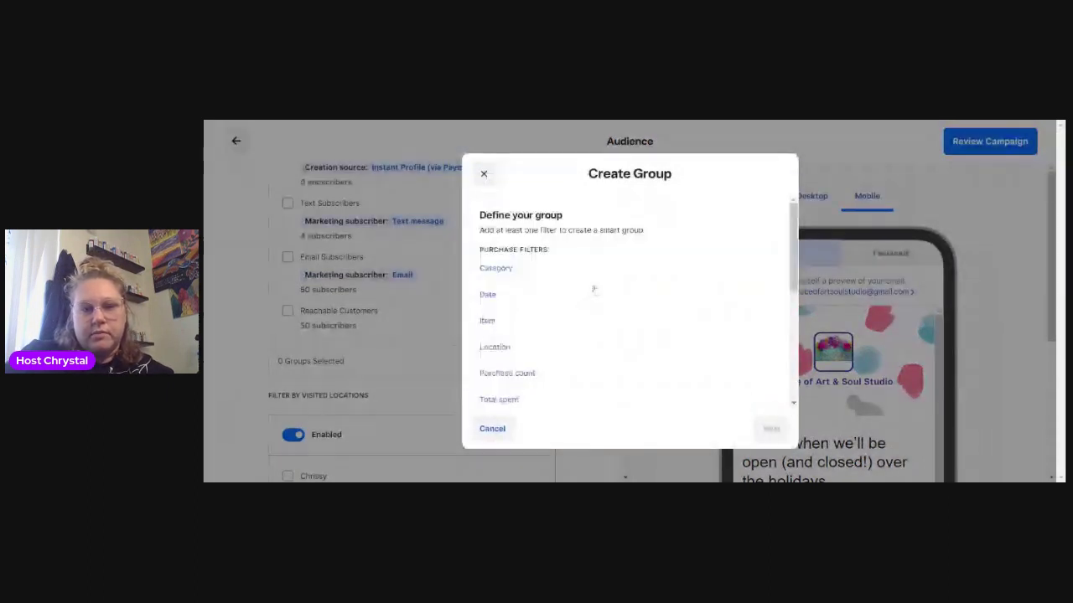
click(504, 427)
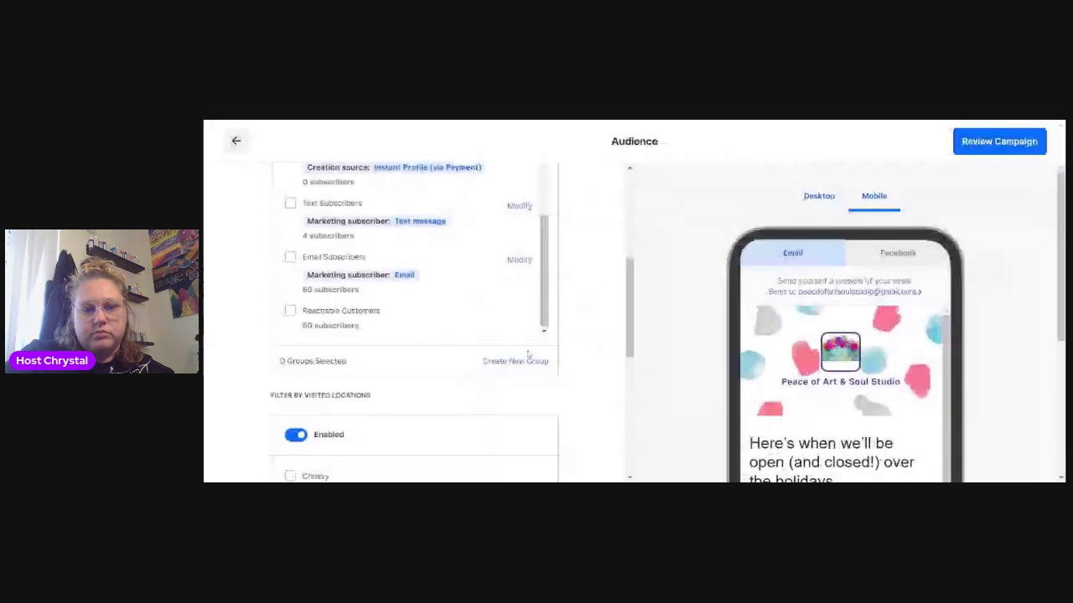
click(528, 359)
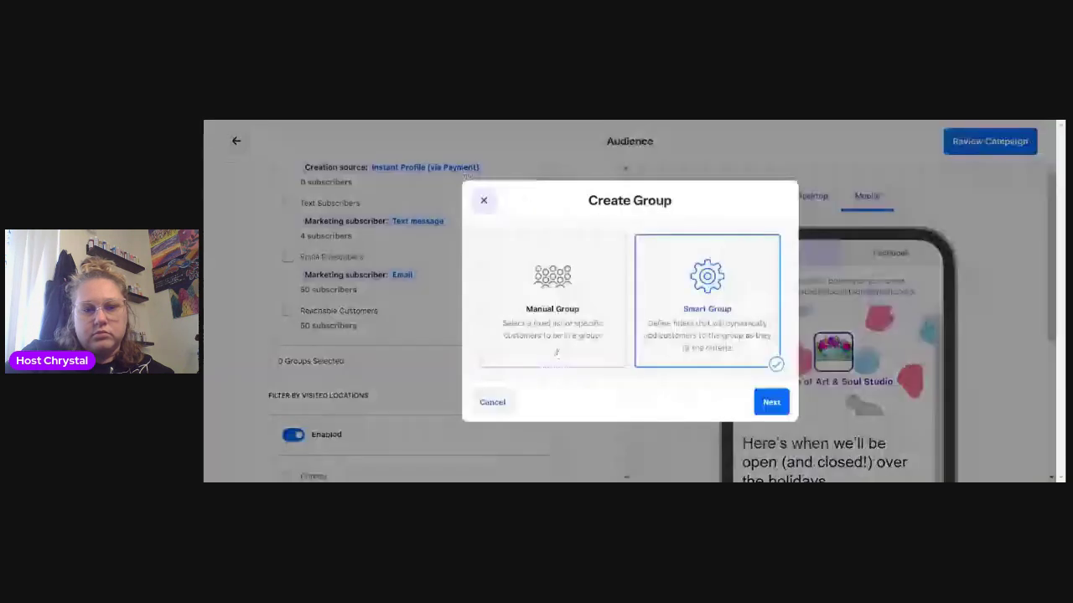
click(578, 335)
click(768, 399)
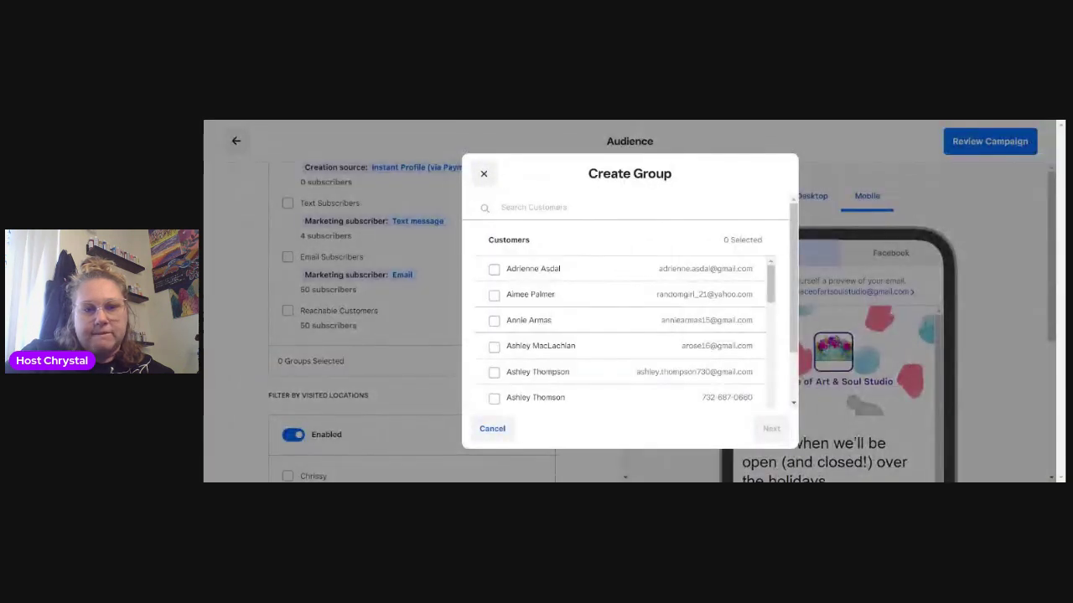
click(483, 174)
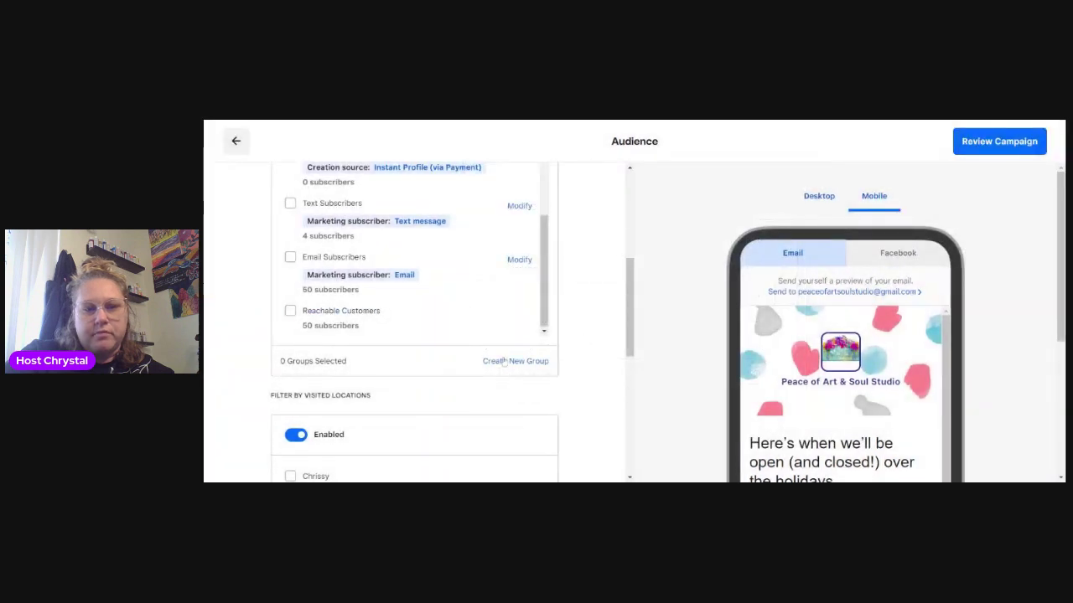
Check how the Category purchase filter is configured for a new smart group and cancel.
click(519, 360)
click(768, 404)
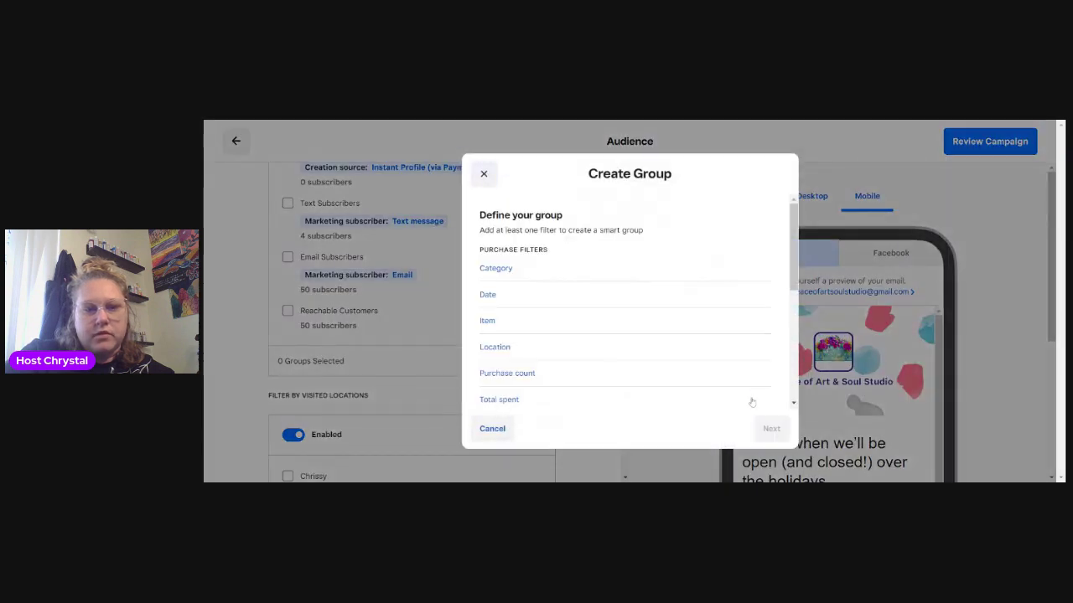
click(559, 277)
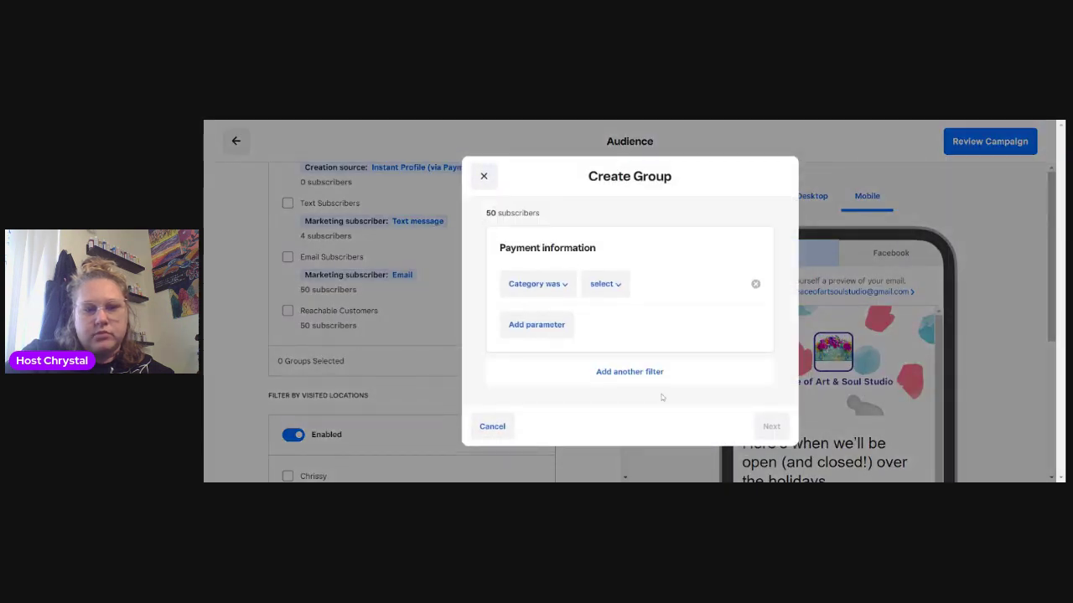
click(491, 426)
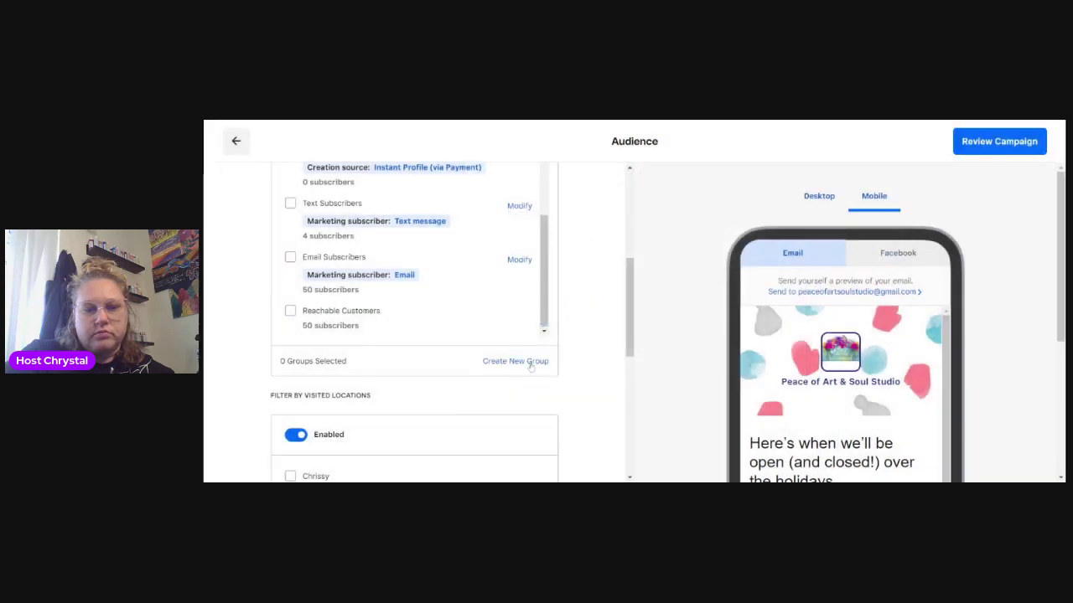
Look through the purchase, booking and customer filters offered for a new smart group, closing it without creating one.
click(530, 365)
click(769, 402)
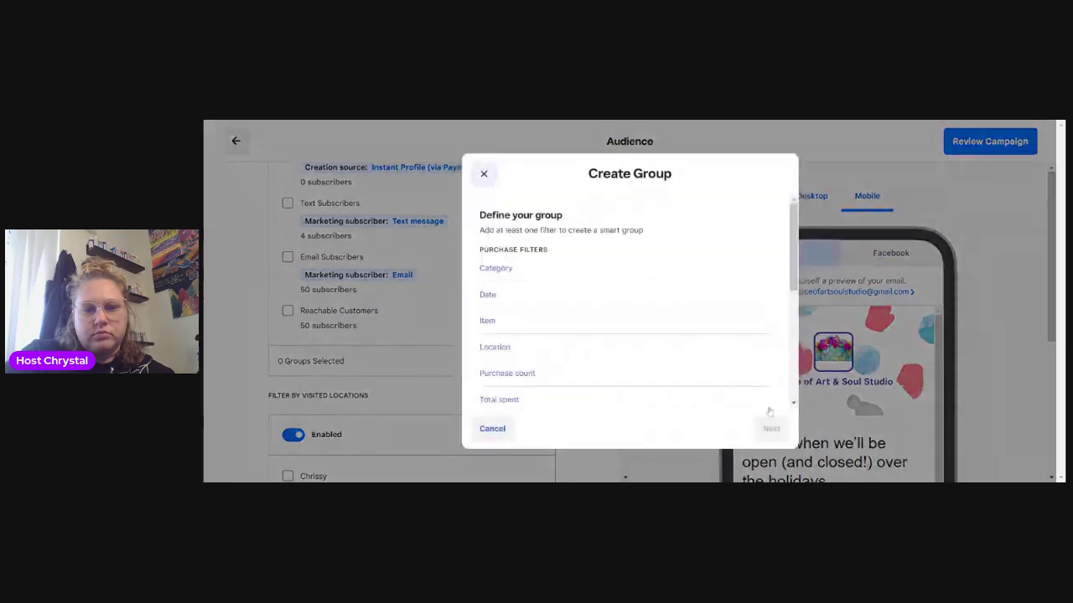
scroll(549, 332, down, 2)
scroll(580, 342, down, 3)
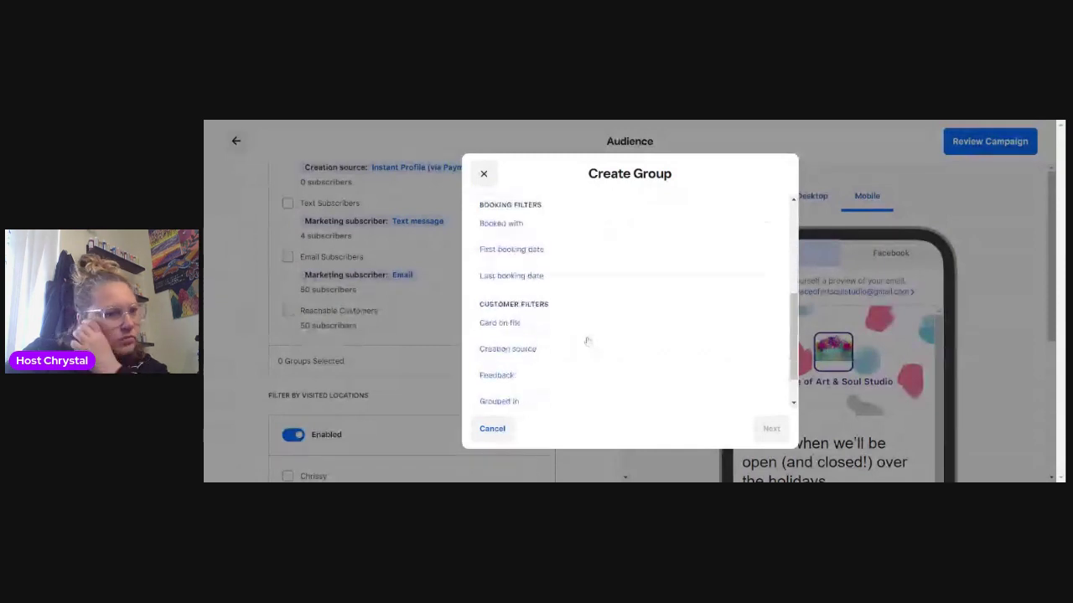
scroll(586, 335, up, 3)
scroll(587, 336, down, 4)
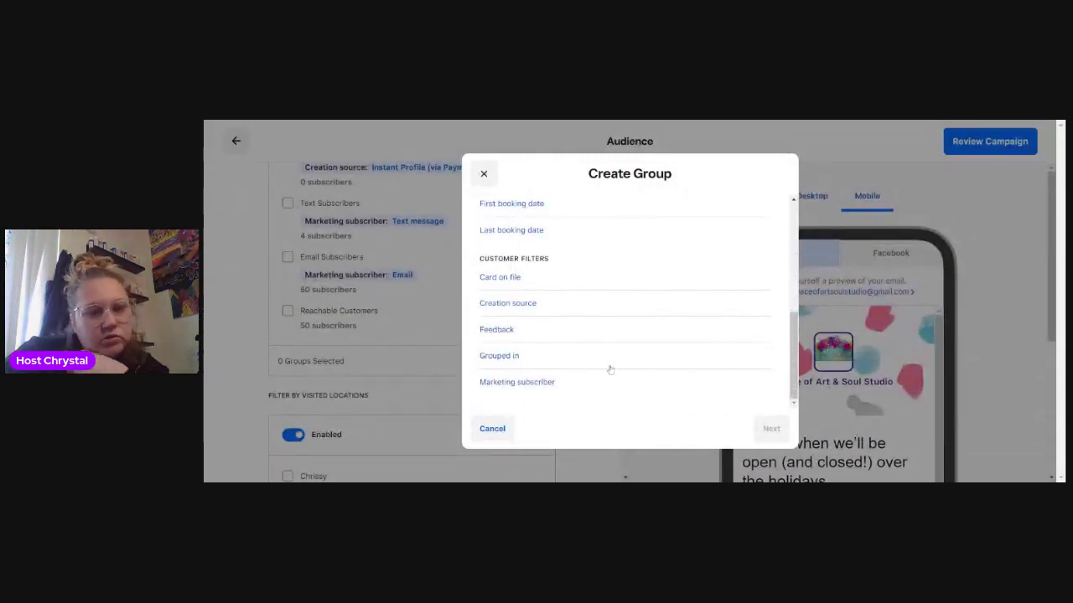
scroll(614, 369, up, 5)
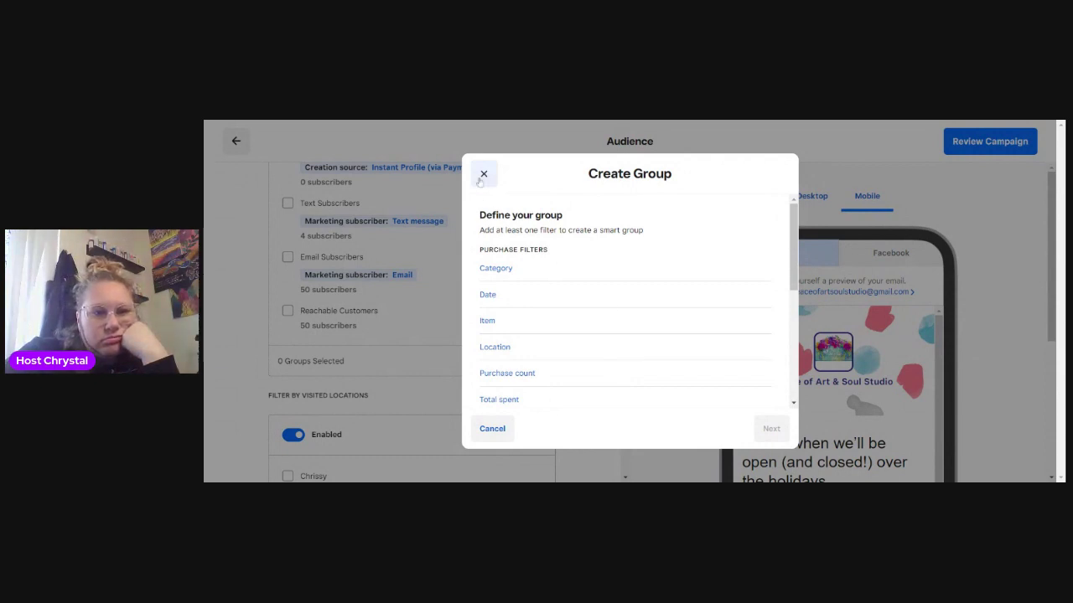
click(483, 175)
Start a new Manual Group, select the first of the three same-named customer entries as its member, and continue.
click(510, 362)
click(553, 335)
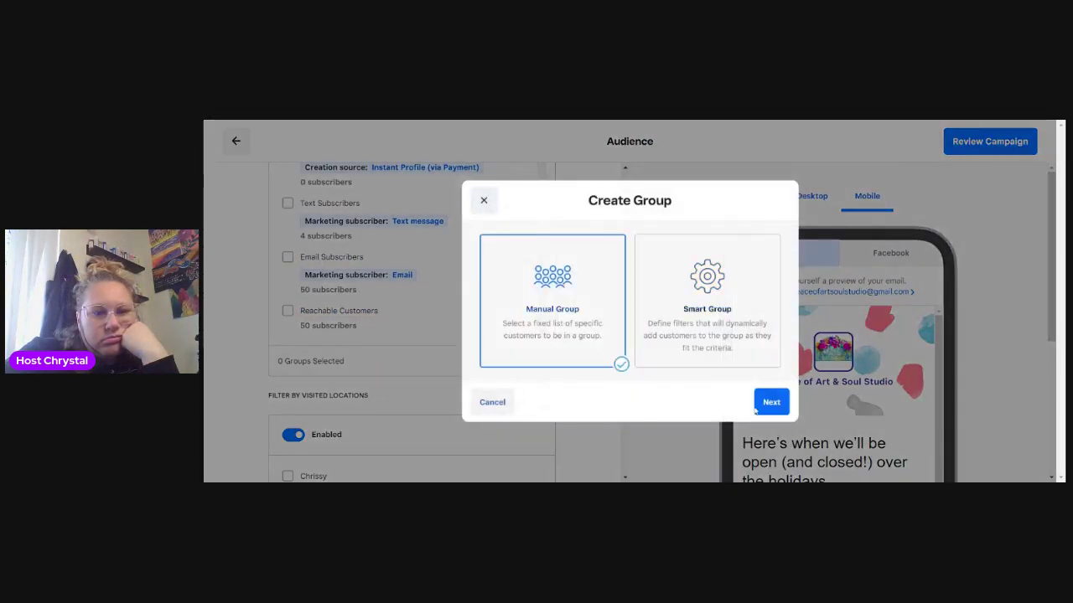
click(757, 407)
scroll(624, 274, down, 3)
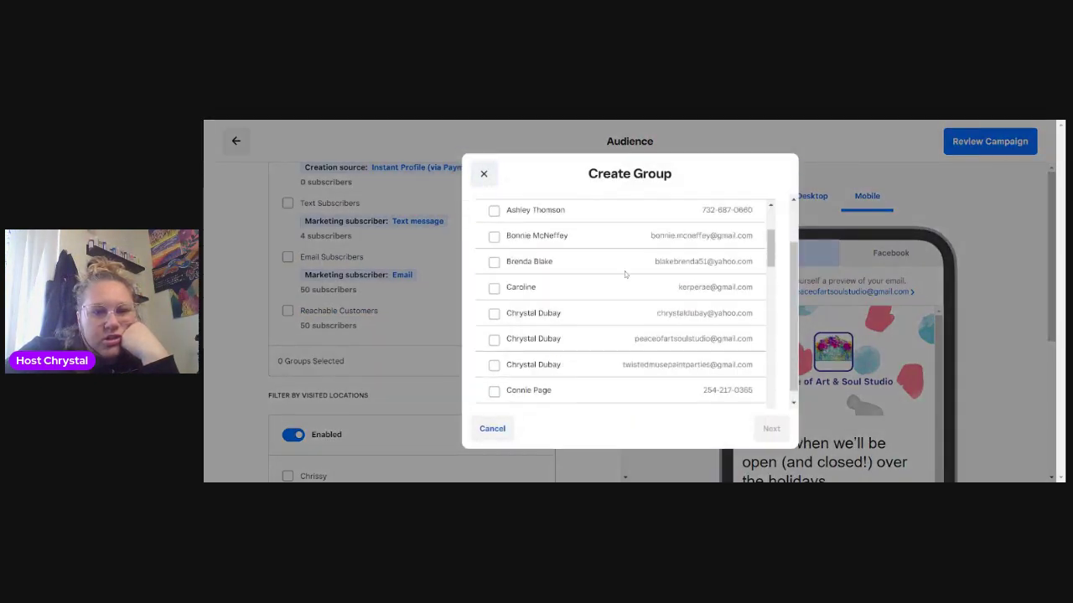
scroll(624, 274, down, 8)
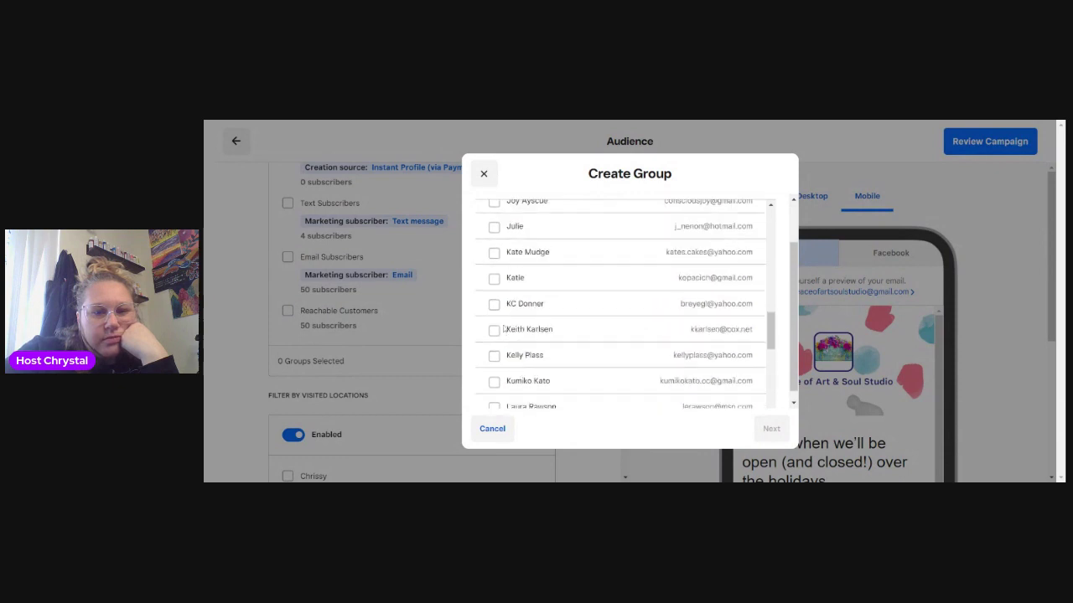
scroll(502, 329, up, 8)
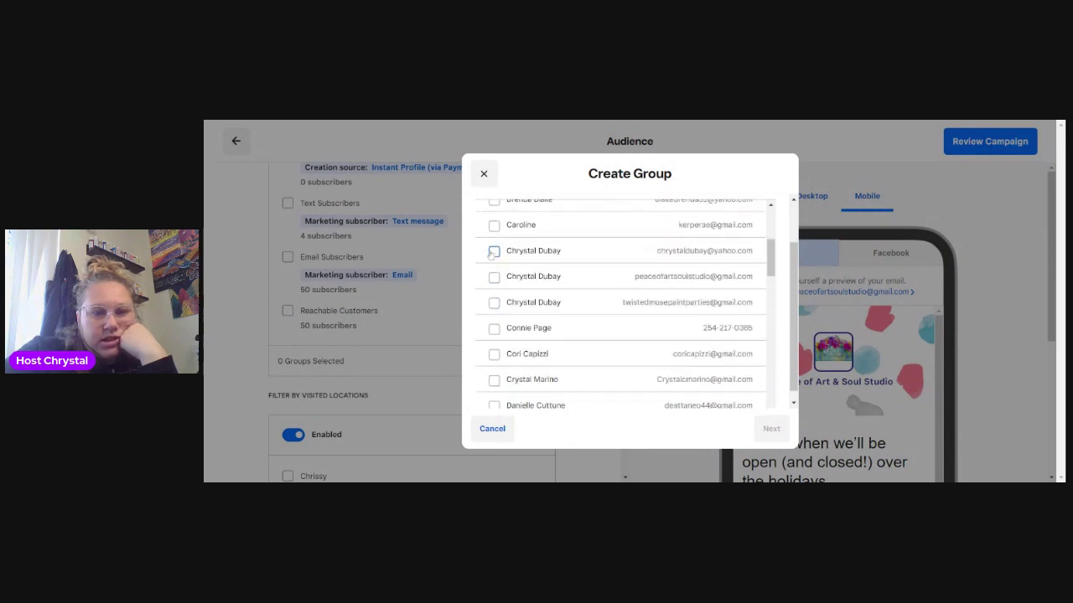
click(493, 252)
click(771, 428)
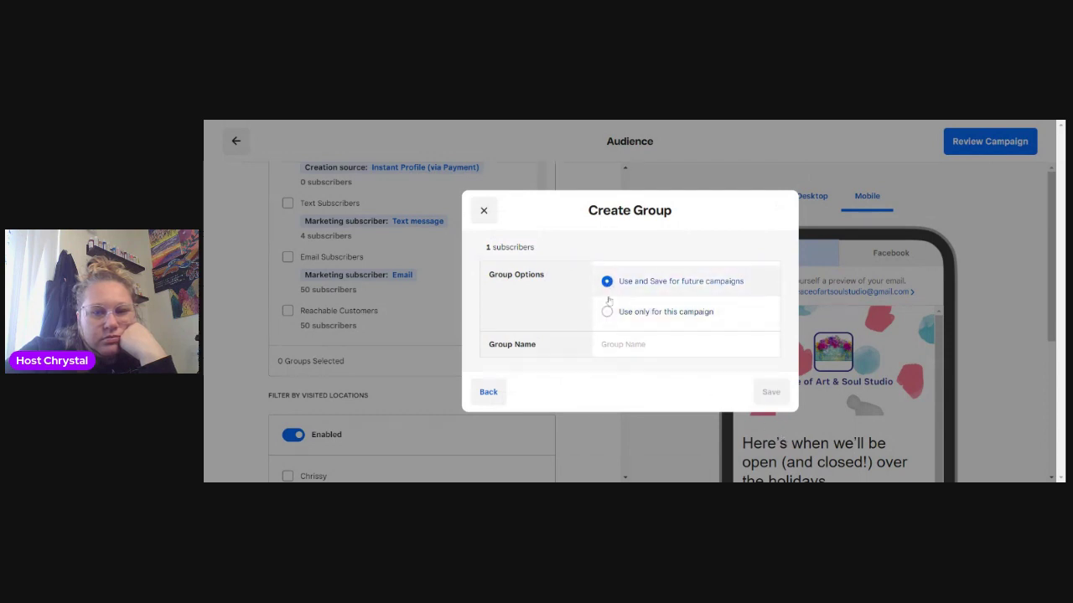
Name the group Butterfly Free Gift, keep it available for future campaigns, and save it.
click(622, 345)
text(F)
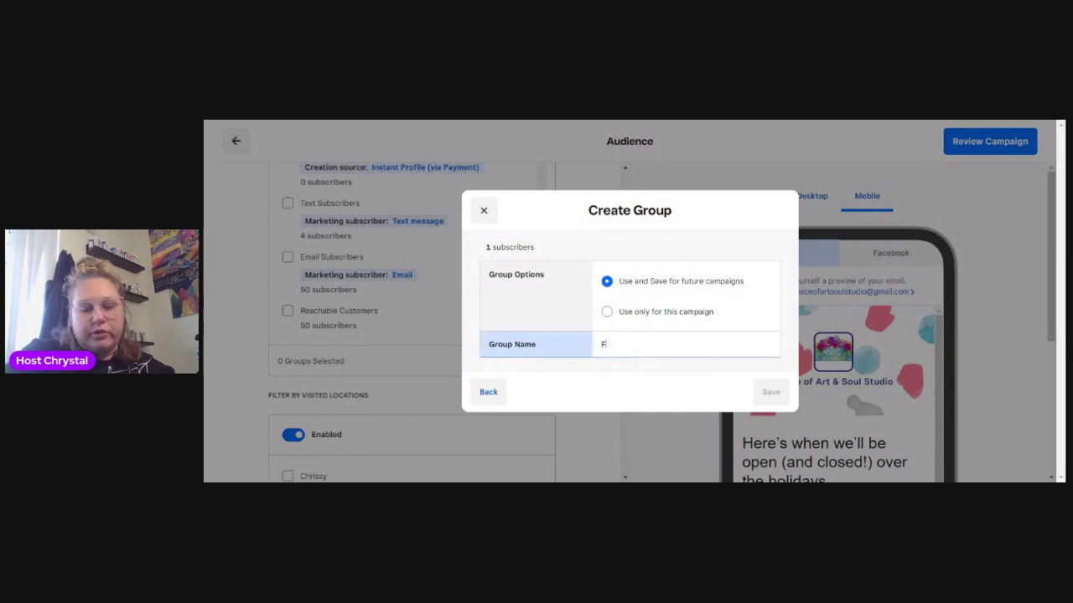
text(ree Gif)
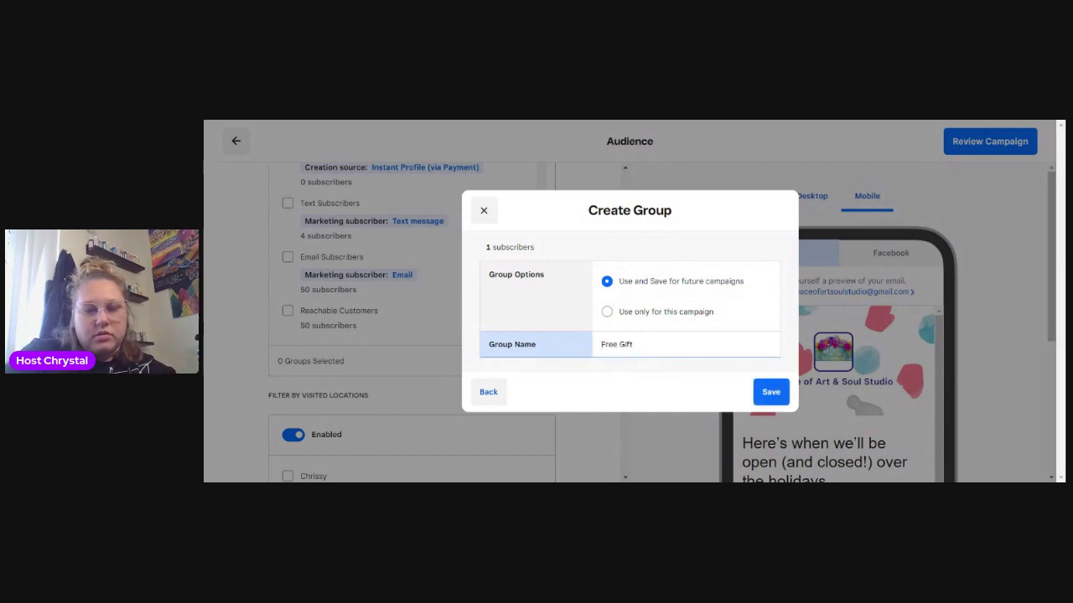
text(t)
key(BackSpace)
key(BackSpace)
key(BackSpace)
key(BackSpace)
key(BackSpace)
key(BackSpace)
key(BackSpace)
key(BackSpace)
key(BackSpace)
text(Butterfly)
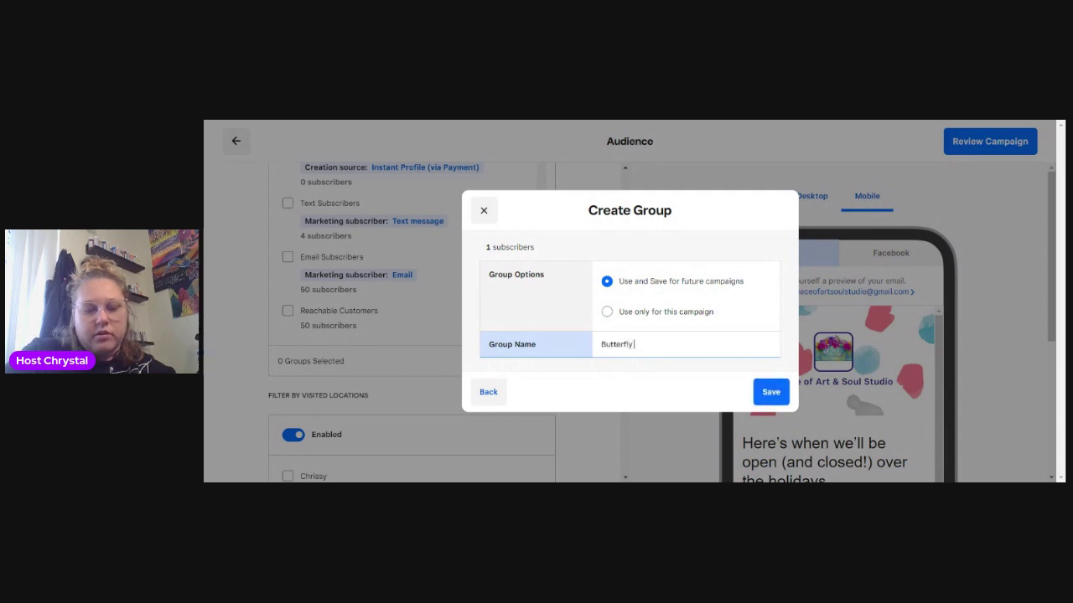
text( Free Gift)
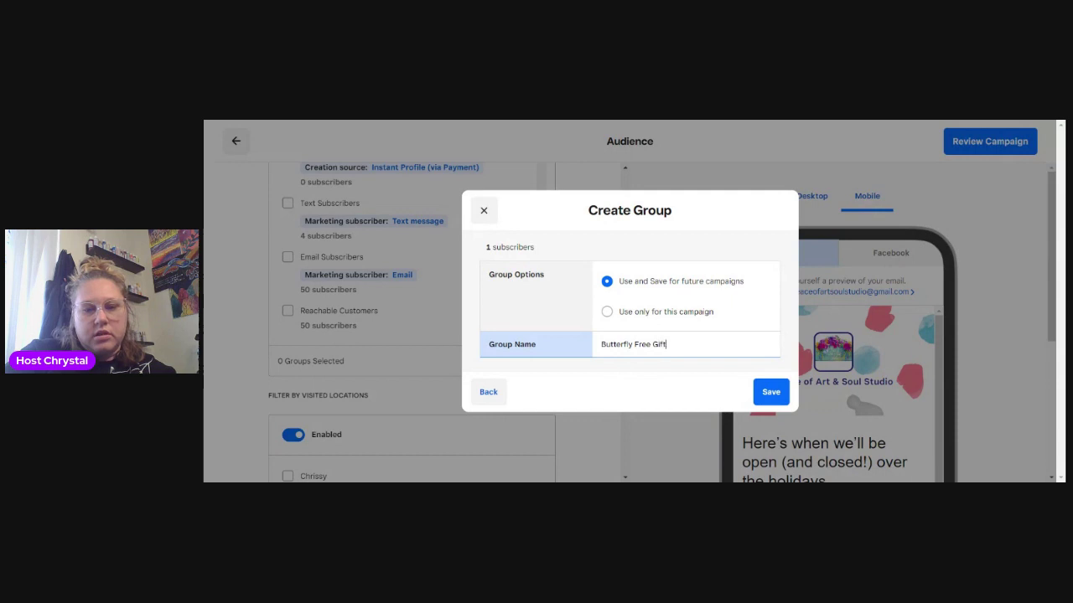
click(770, 391)
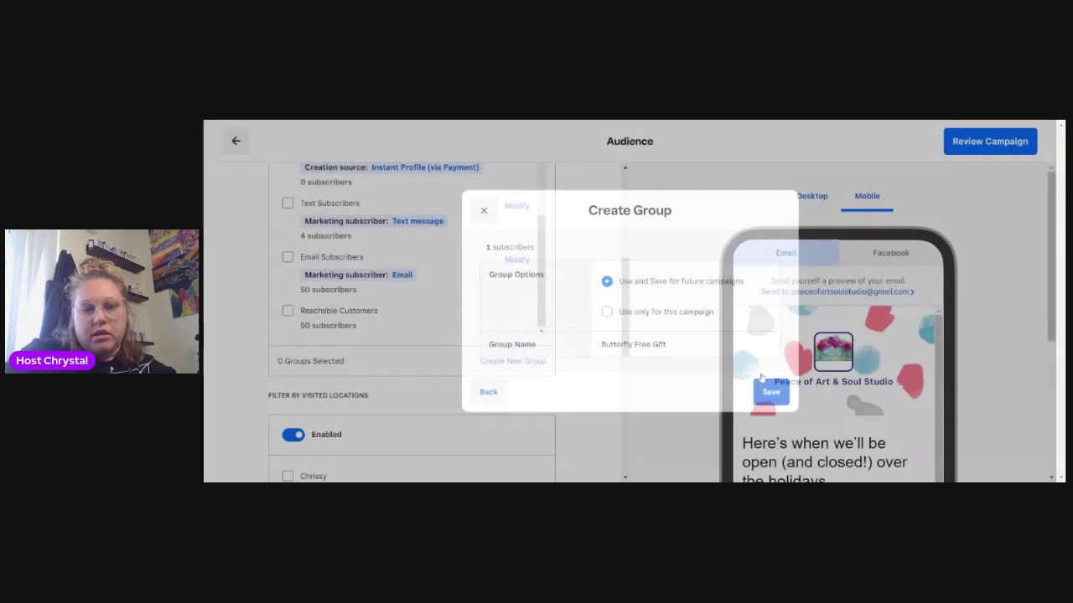
Find the Butterfly Free Gift group in the custom audience list and have it selected for the campaign.
scroll(427, 288, up, 5)
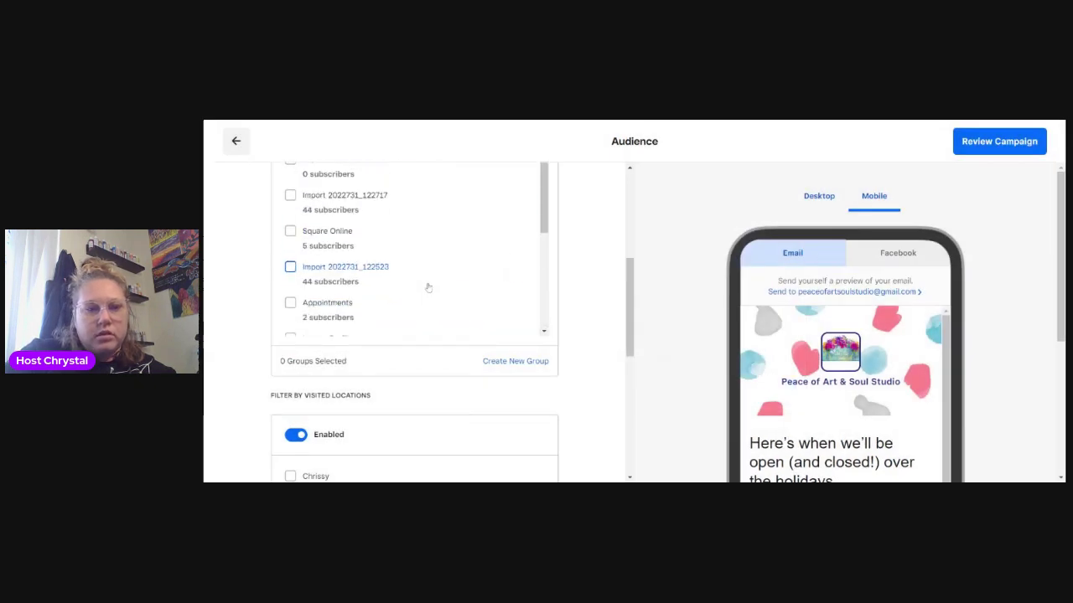
scroll(596, 280, up, 3)
scroll(419, 363, up, 1)
scroll(498, 361, down, 4)
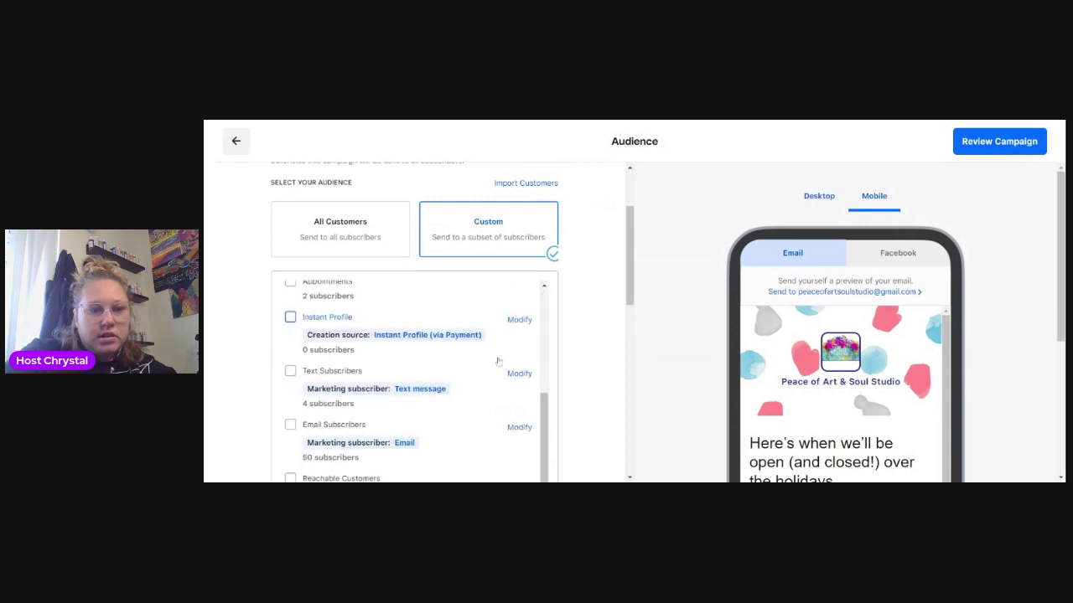
scroll(497, 362, up, 5)
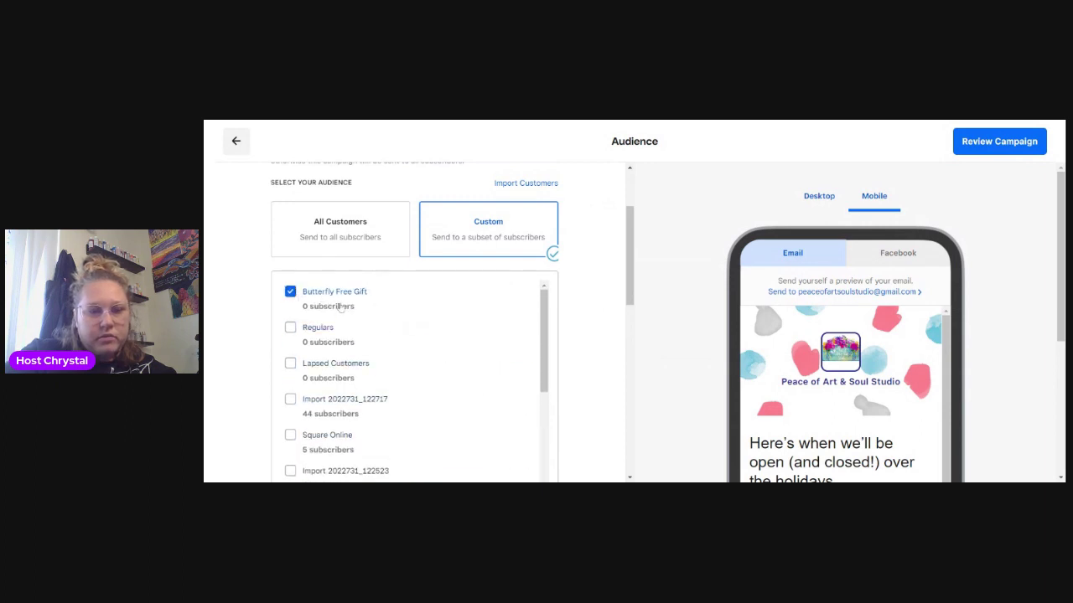
click(289, 294)
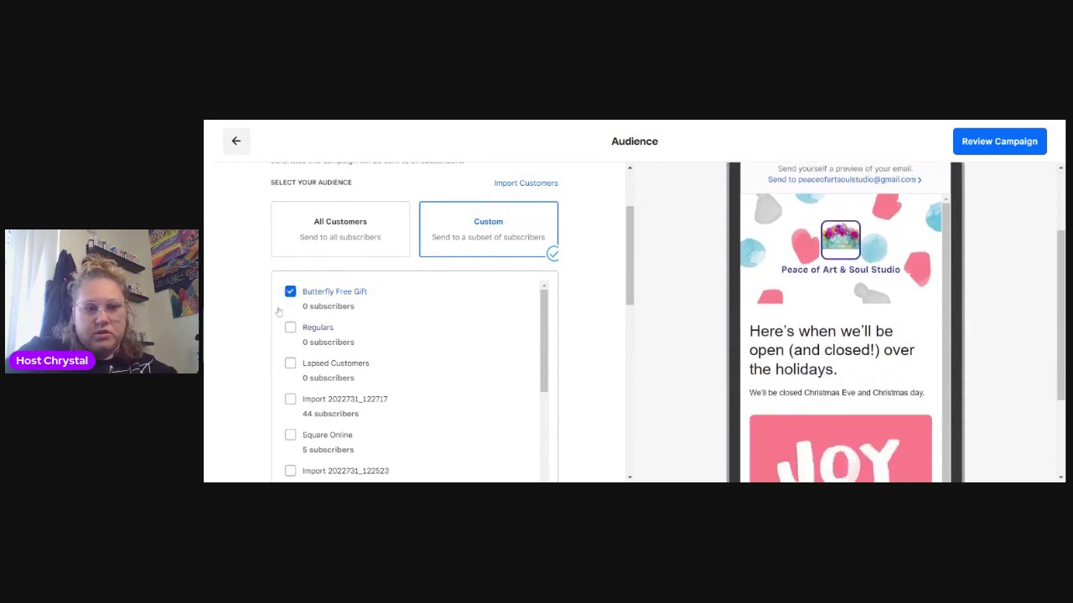
scroll(644, 321, up, 3)
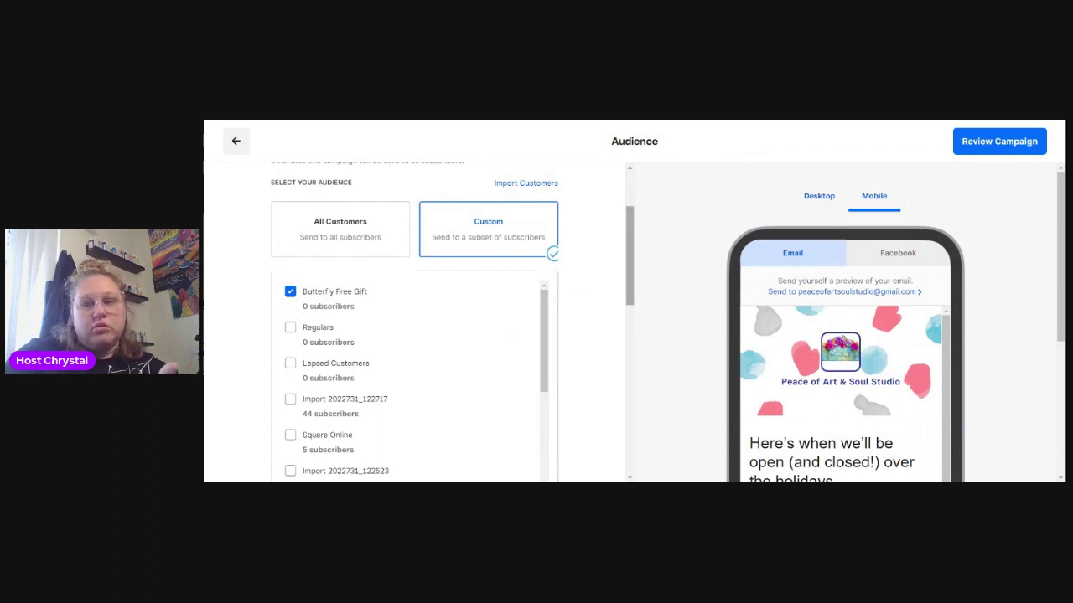
scroll(712, 311, down, 5)
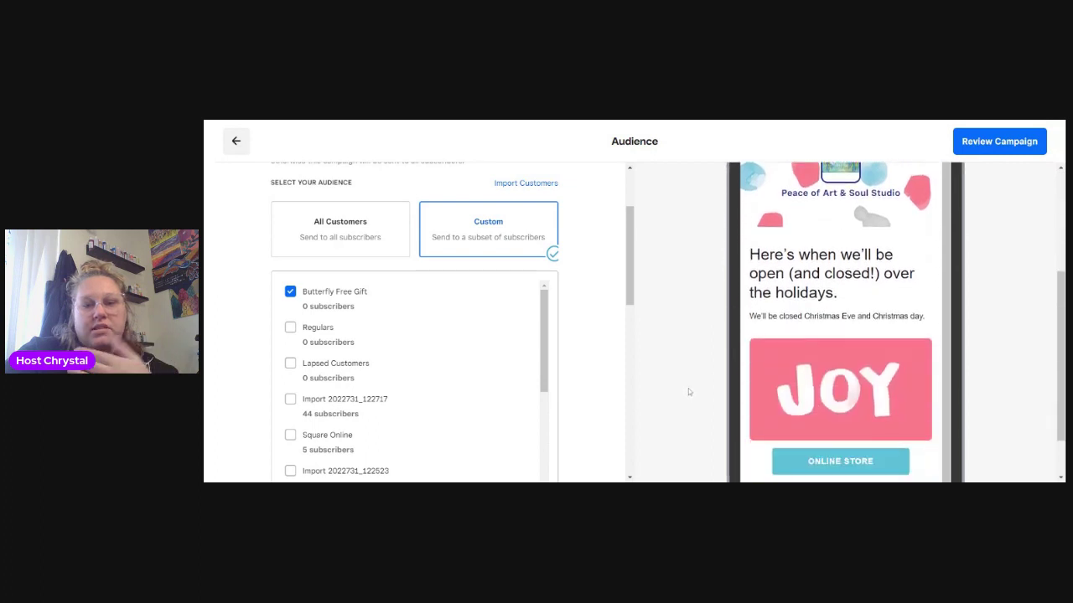
scroll(688, 390, down, 1)
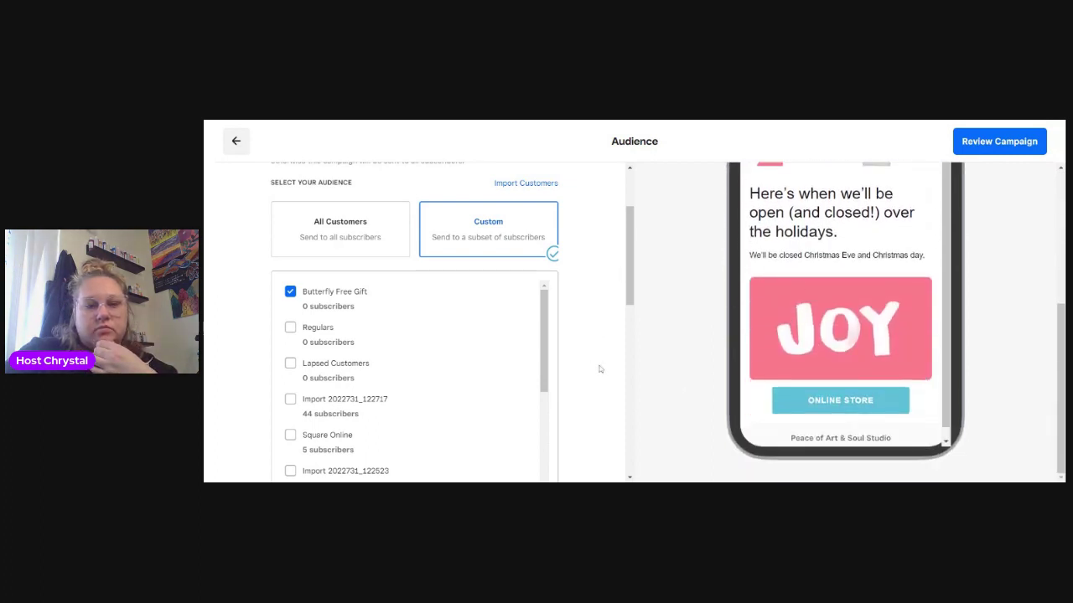